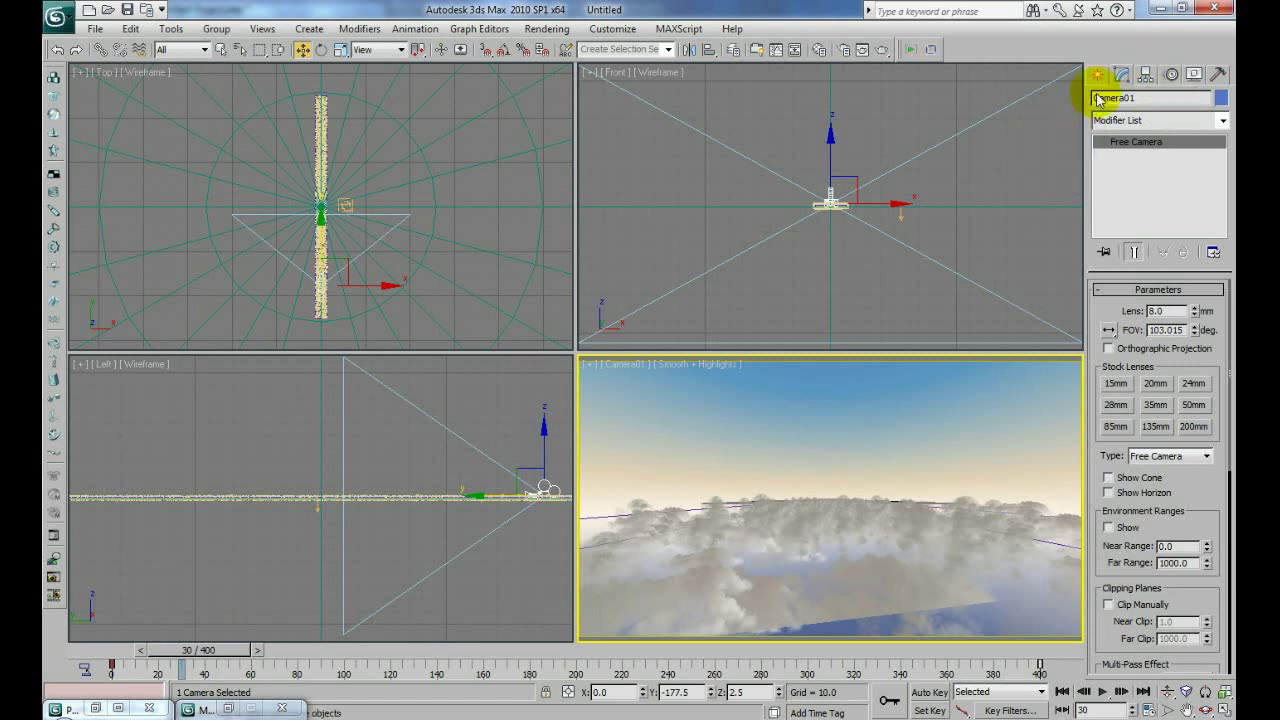
# - With Affect Pivot Only, raise Camera01's pivot to Y -177.5, Z 21.62 in the Front viewport
pyautogui.click(1146, 78)
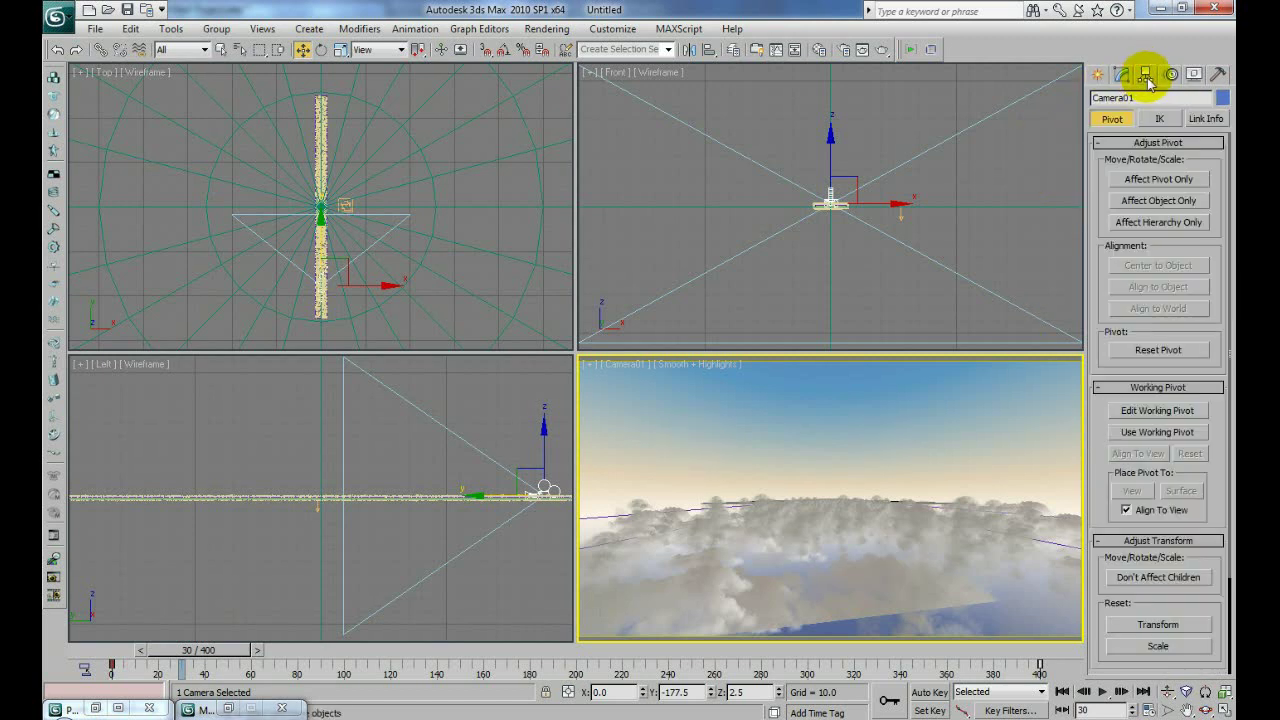
pyautogui.click(1147, 183)
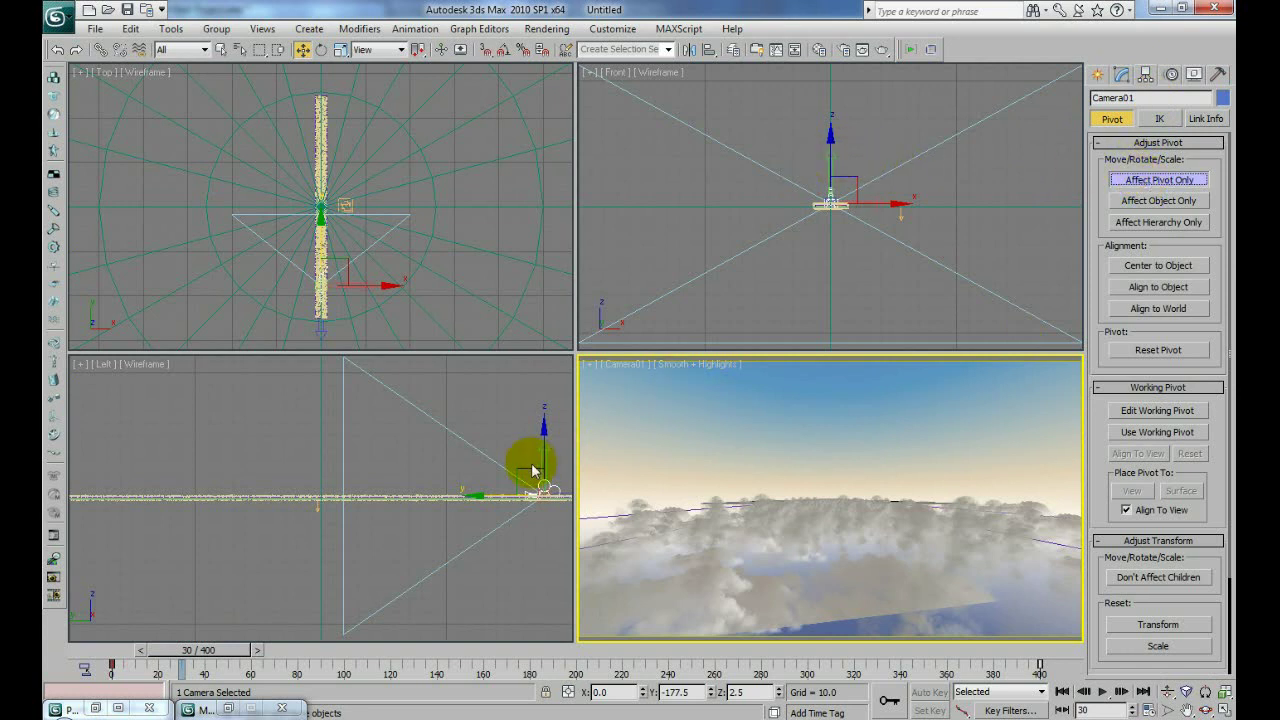
pyautogui.click(884, 137)
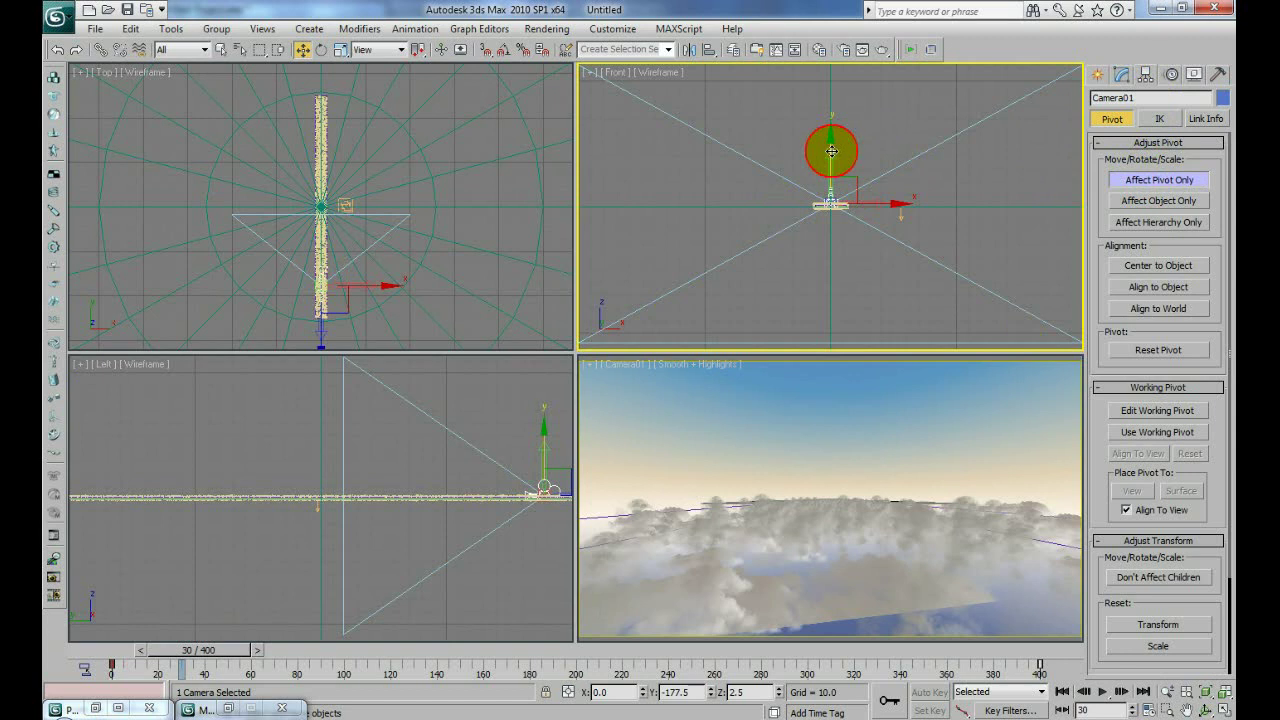
pyautogui.moveTo(831, 151); pyautogui.dragTo(822, 127)
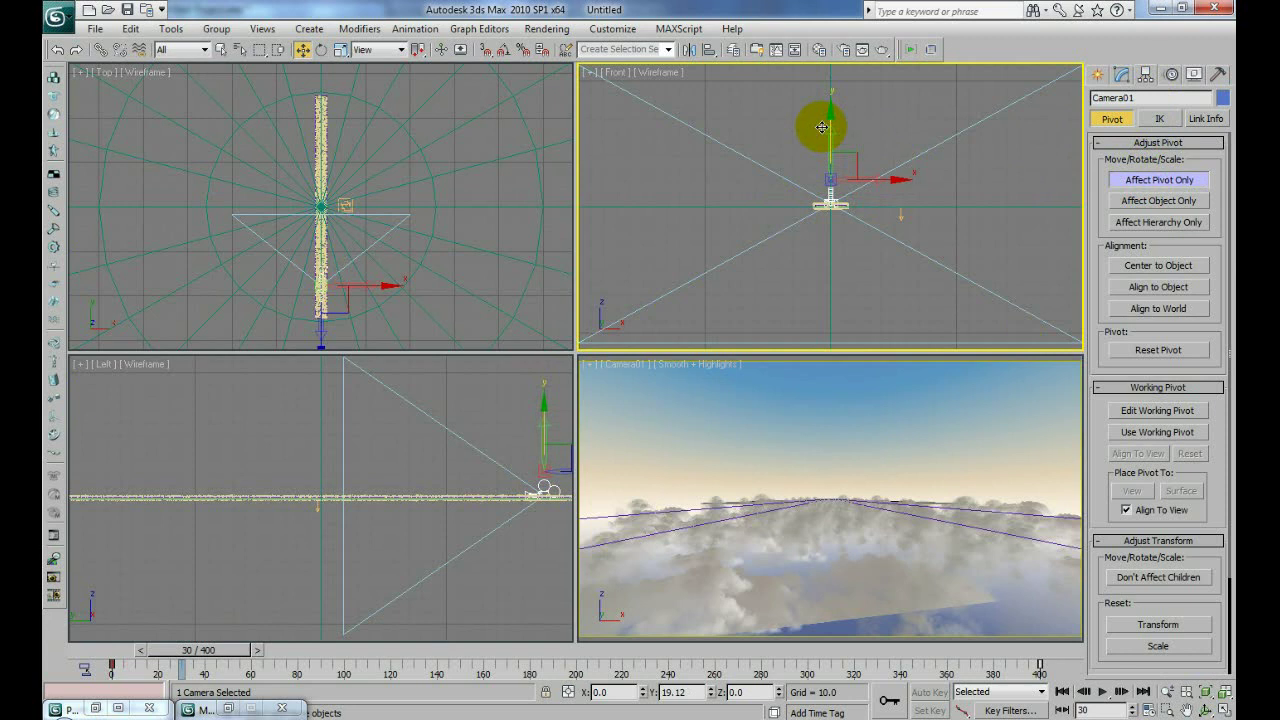
# - Leave pivot-only mode, enable Angle Snap and switch to Select and Rotate
pyautogui.click(1148, 182)
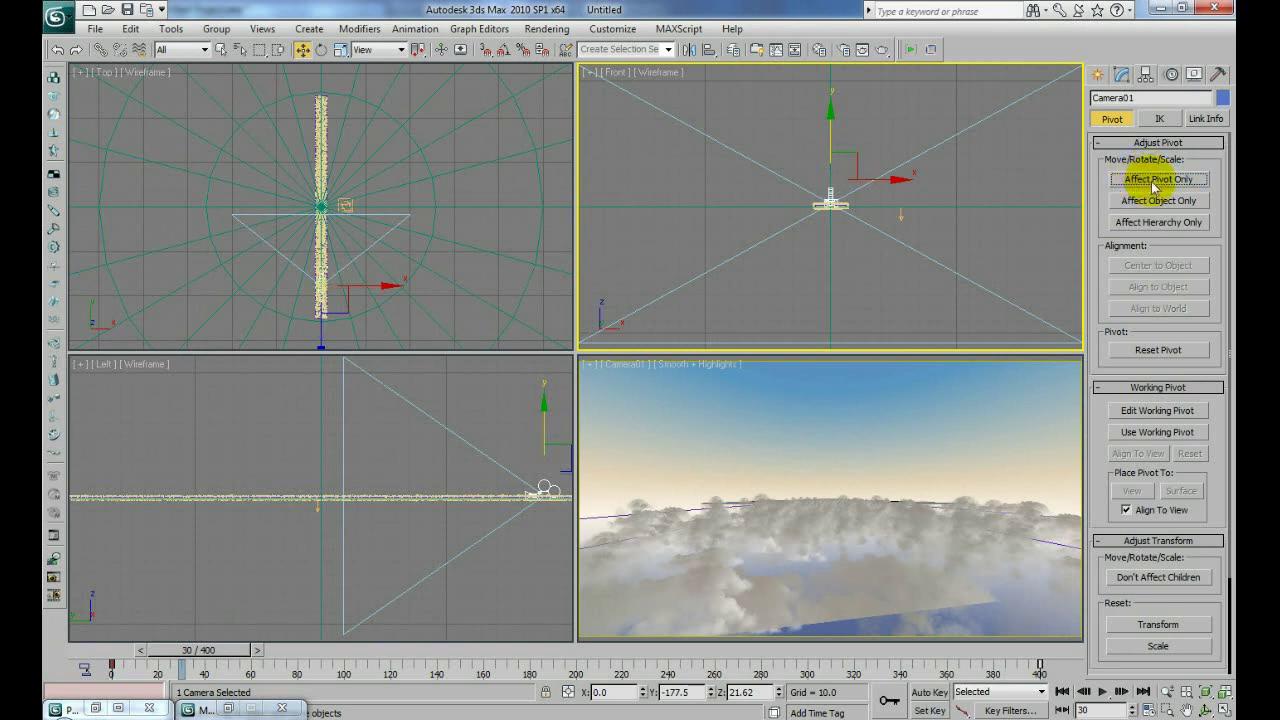
pyautogui.click(503, 50)
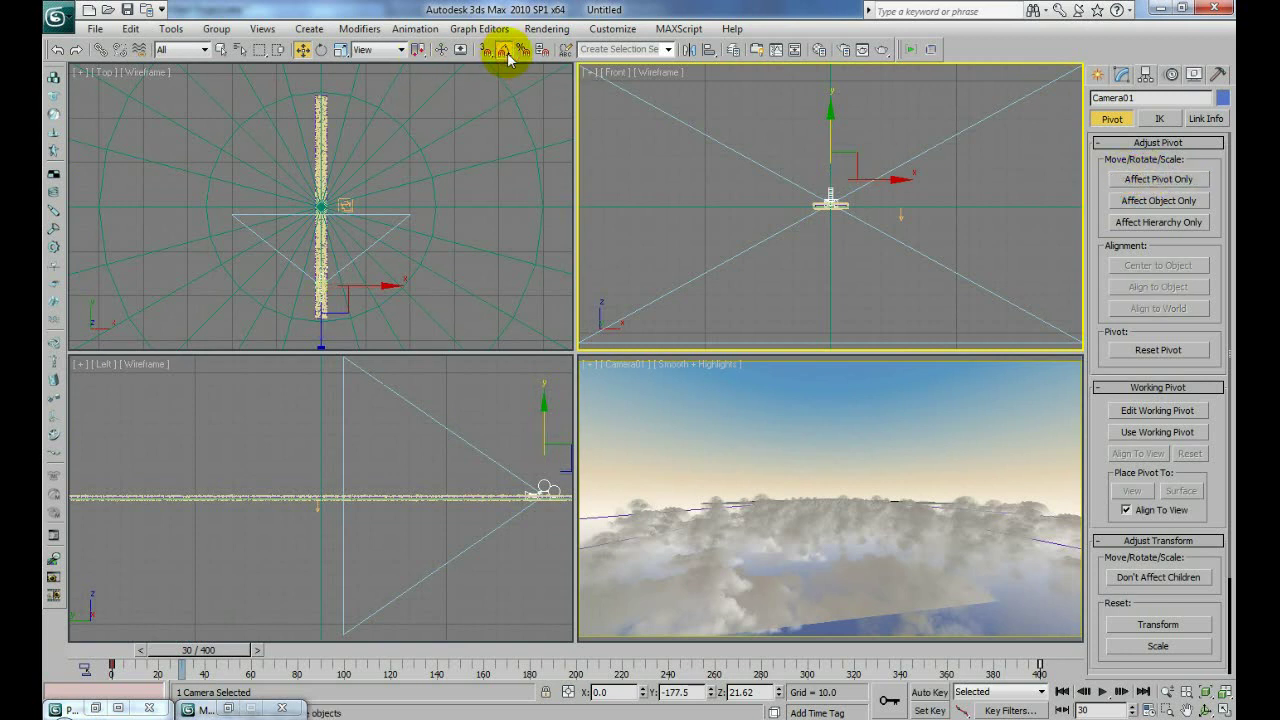
pyautogui.click(321, 51)
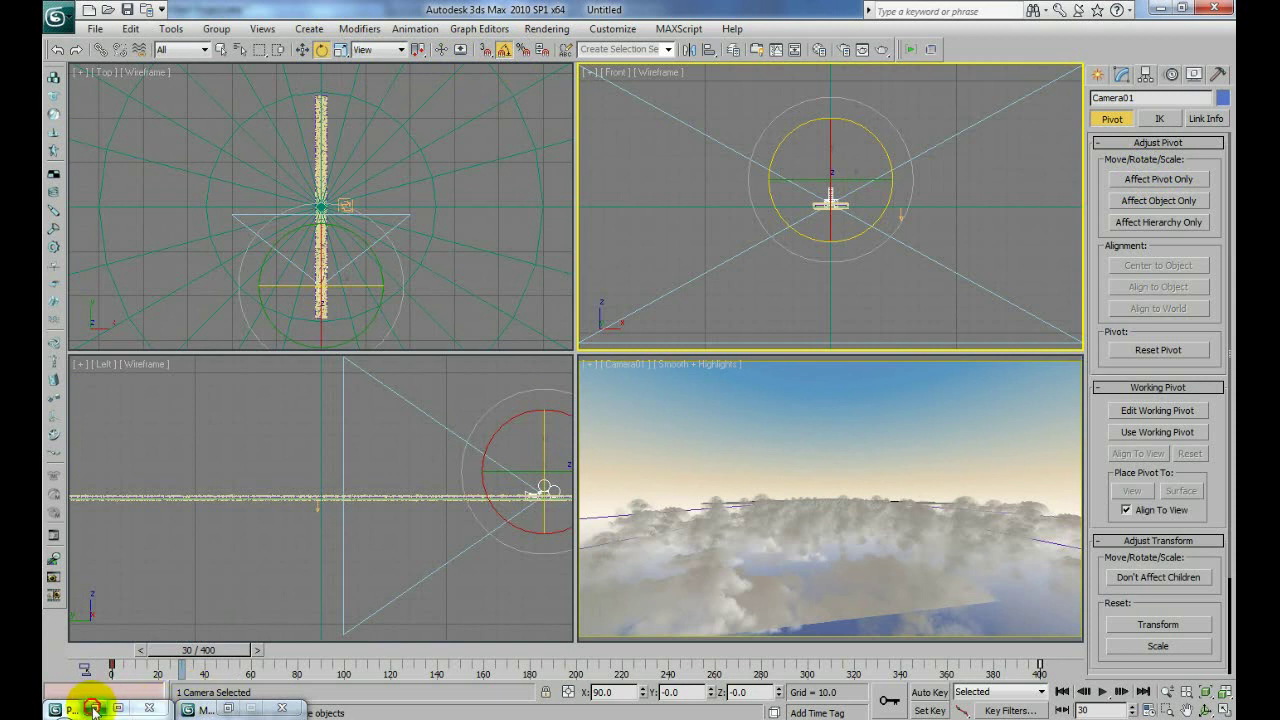
# - In Particle View, toggle Birth 01 off and on, then set Display 01's Visible % to 10
pyautogui.click(92, 710)
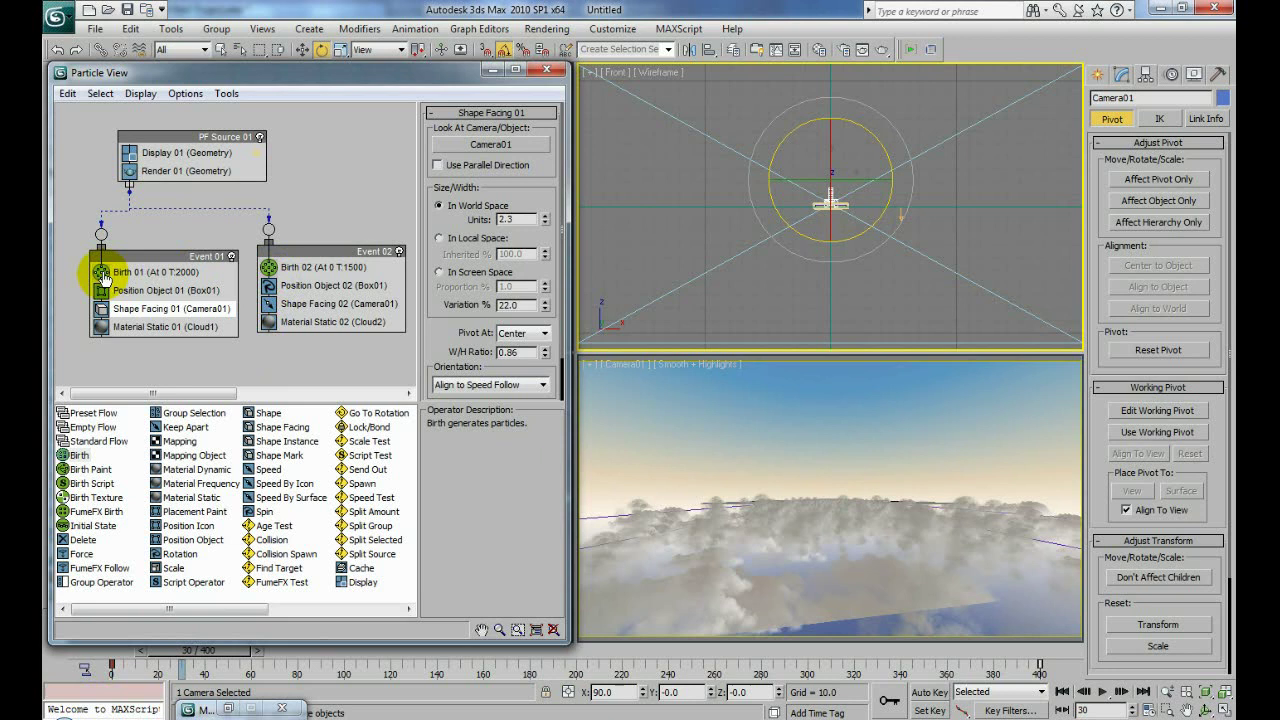
pyautogui.click(101, 274)
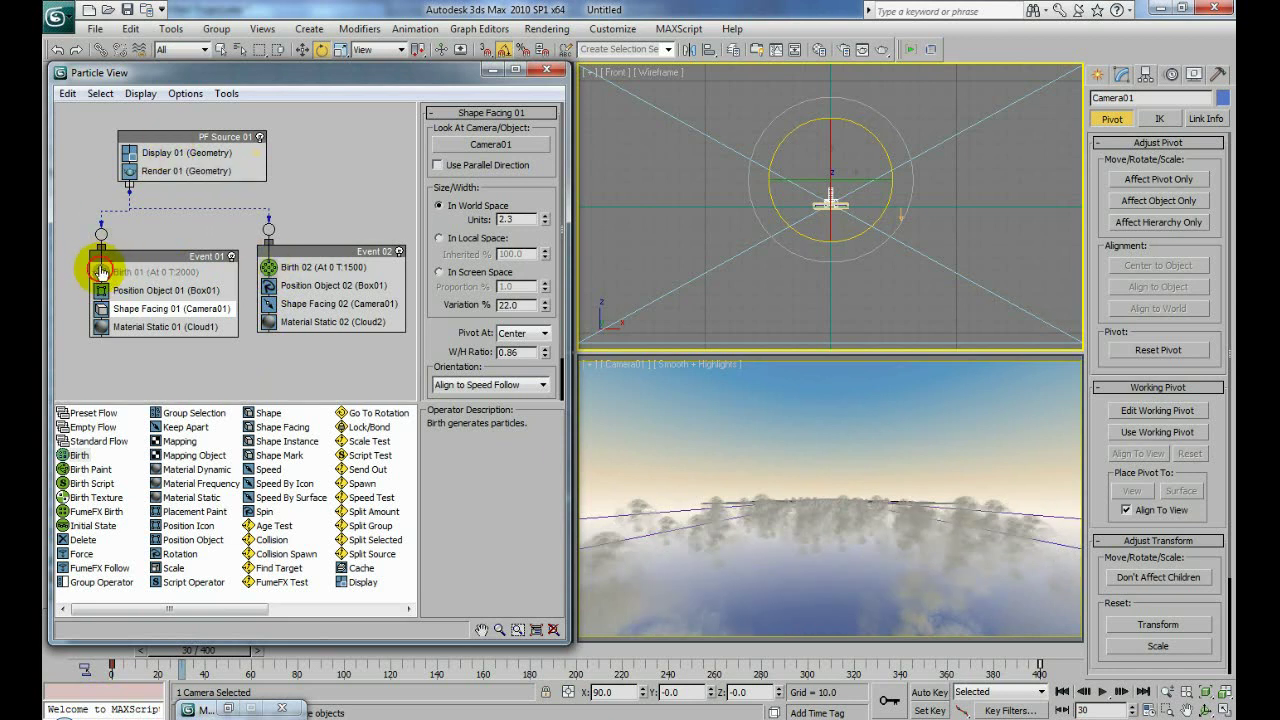
pyautogui.click(101, 272)
pyautogui.click(158, 153)
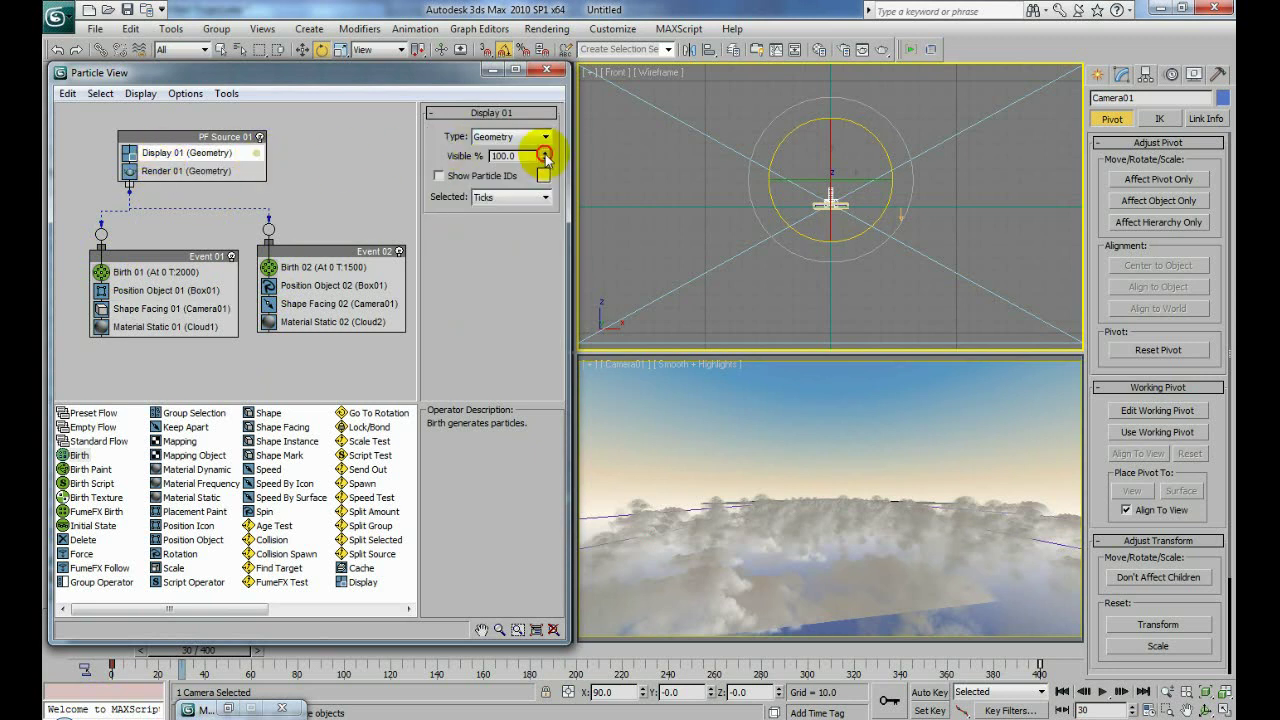
pyautogui.moveTo(545, 155); pyautogui.dragTo(534, 229)
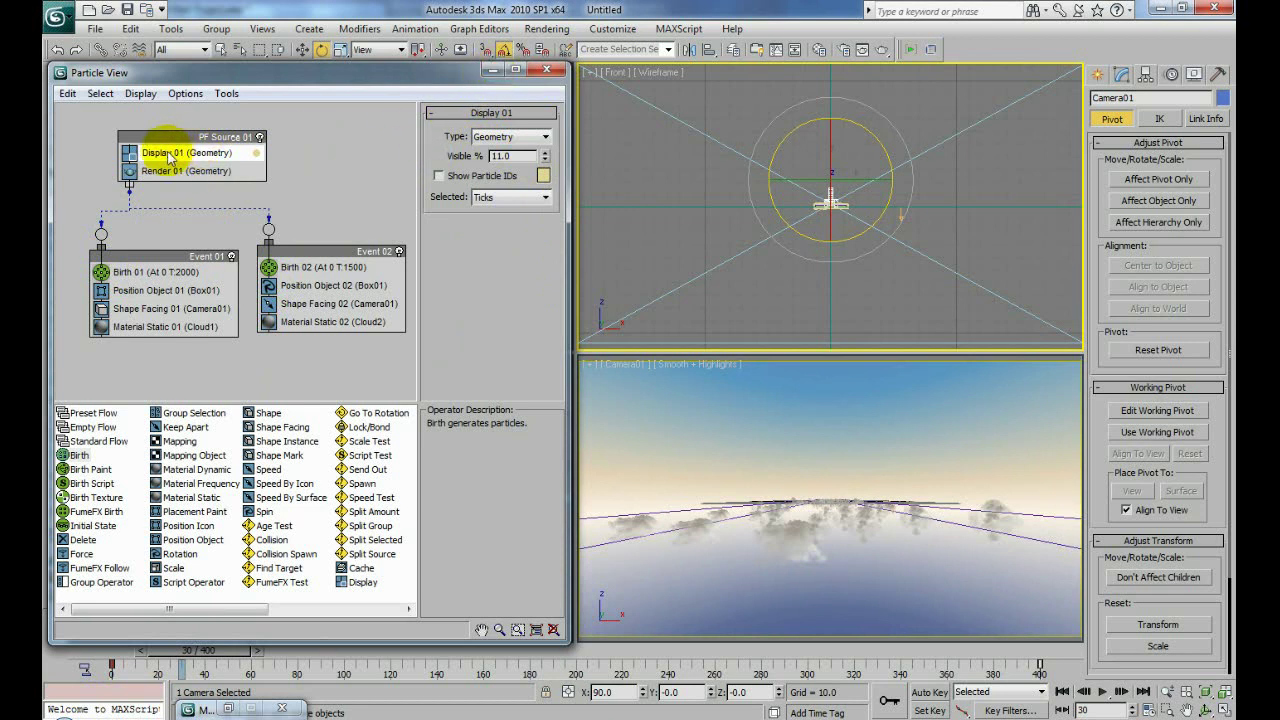
pyautogui.click(543, 160)
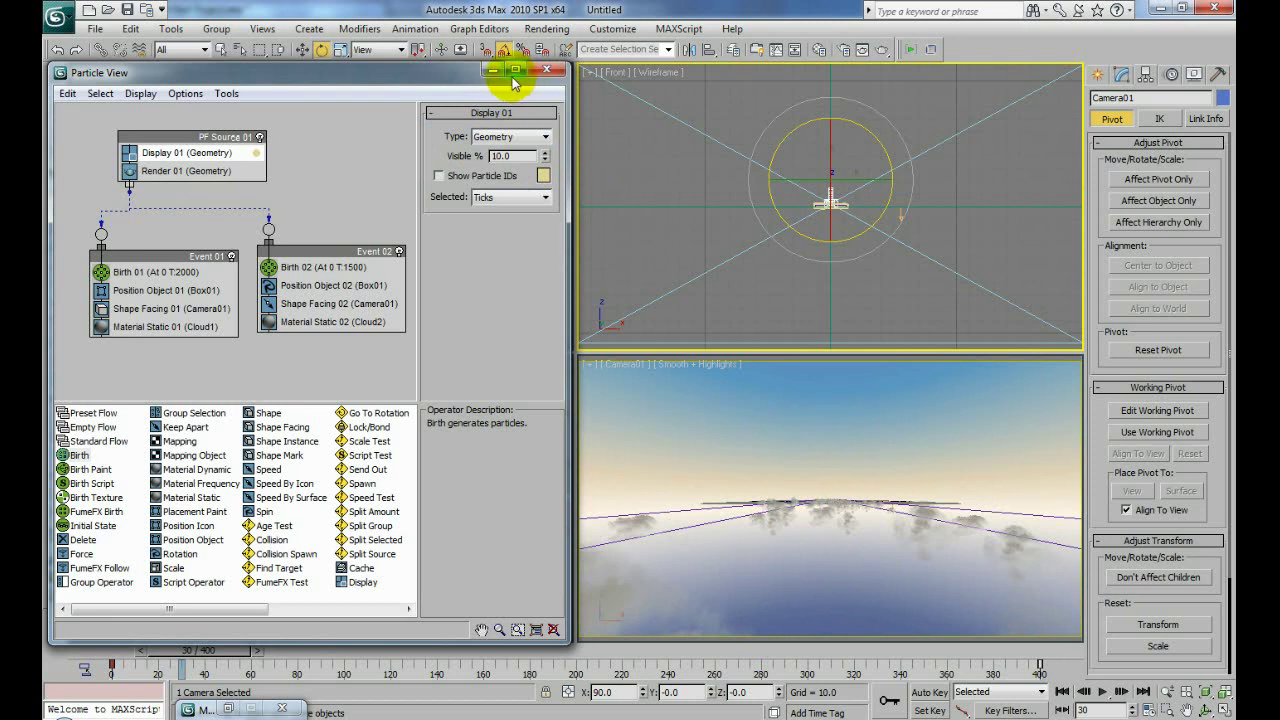
# - Minimize Particle View, scrub the timeline to frame 0 and switch to rotating
pyautogui.click(492, 72)
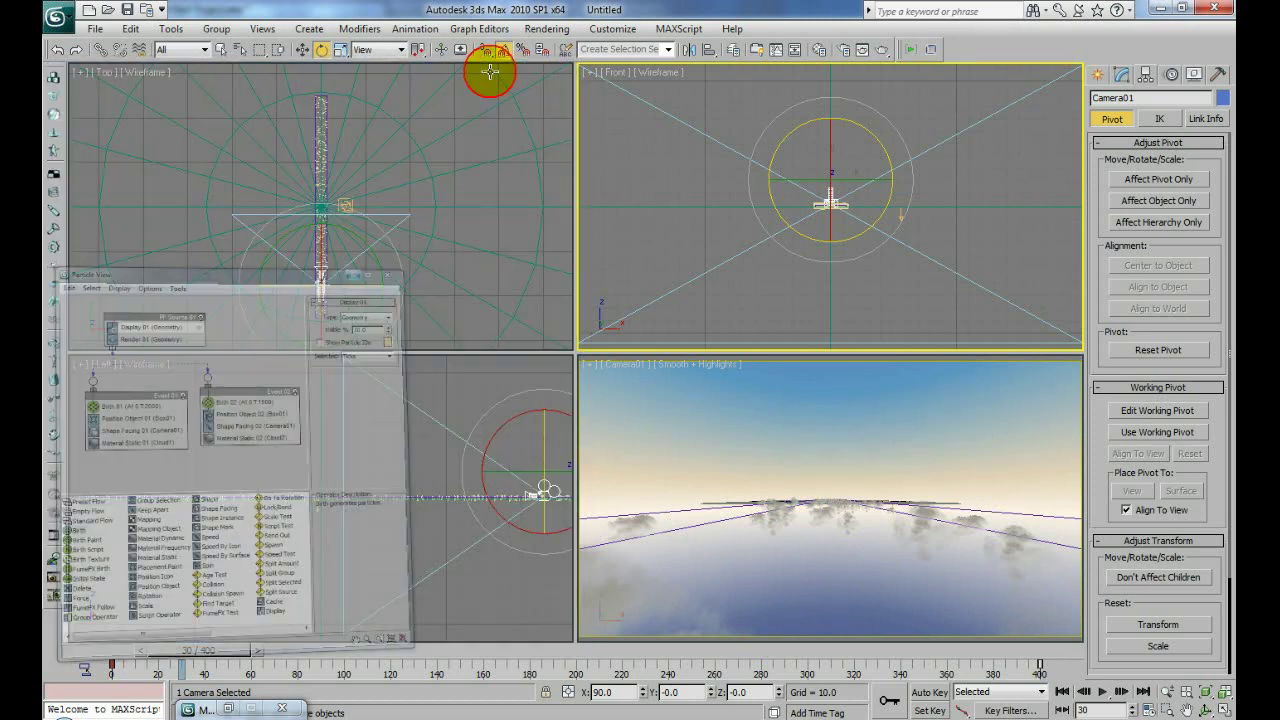
pyautogui.moveTo(200, 651); pyautogui.dragTo(62, 670)
pyautogui.press('e')
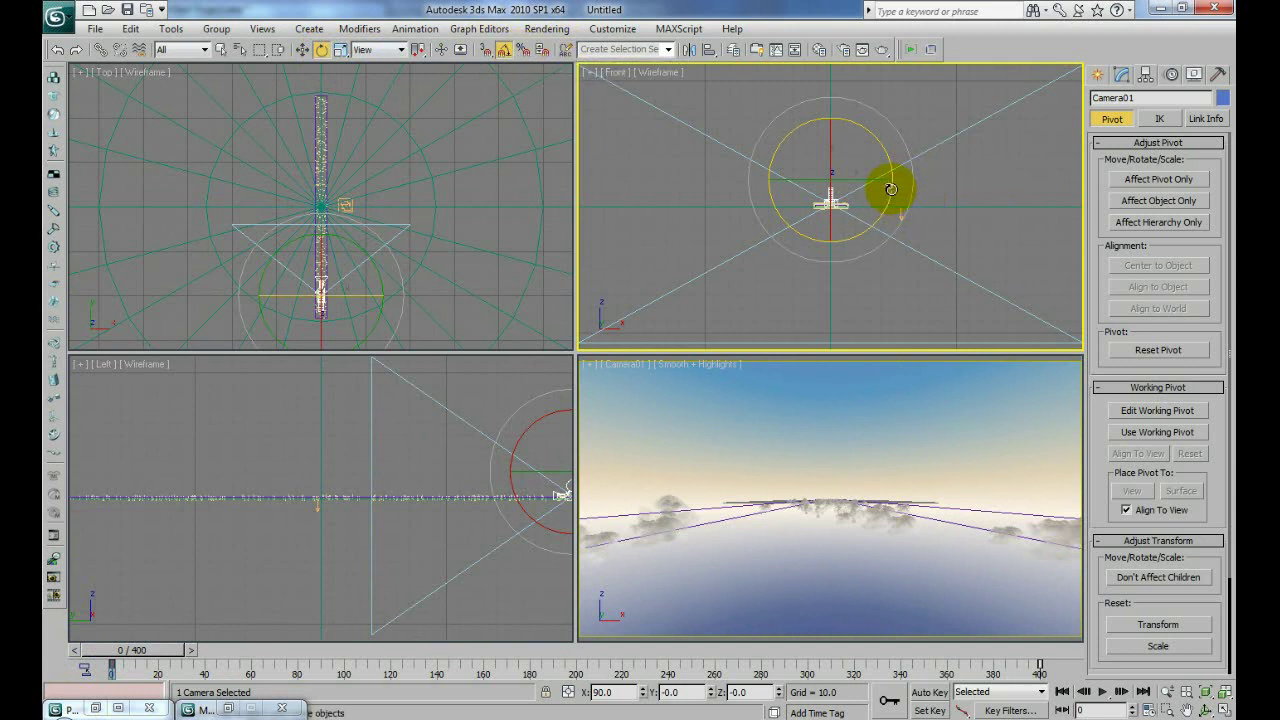
# - Trial-tilt Camera01 on Y via Rotate Type-In, then undo back to X 90, Y 0, Z 0
pyautogui.rightClick(321, 49)
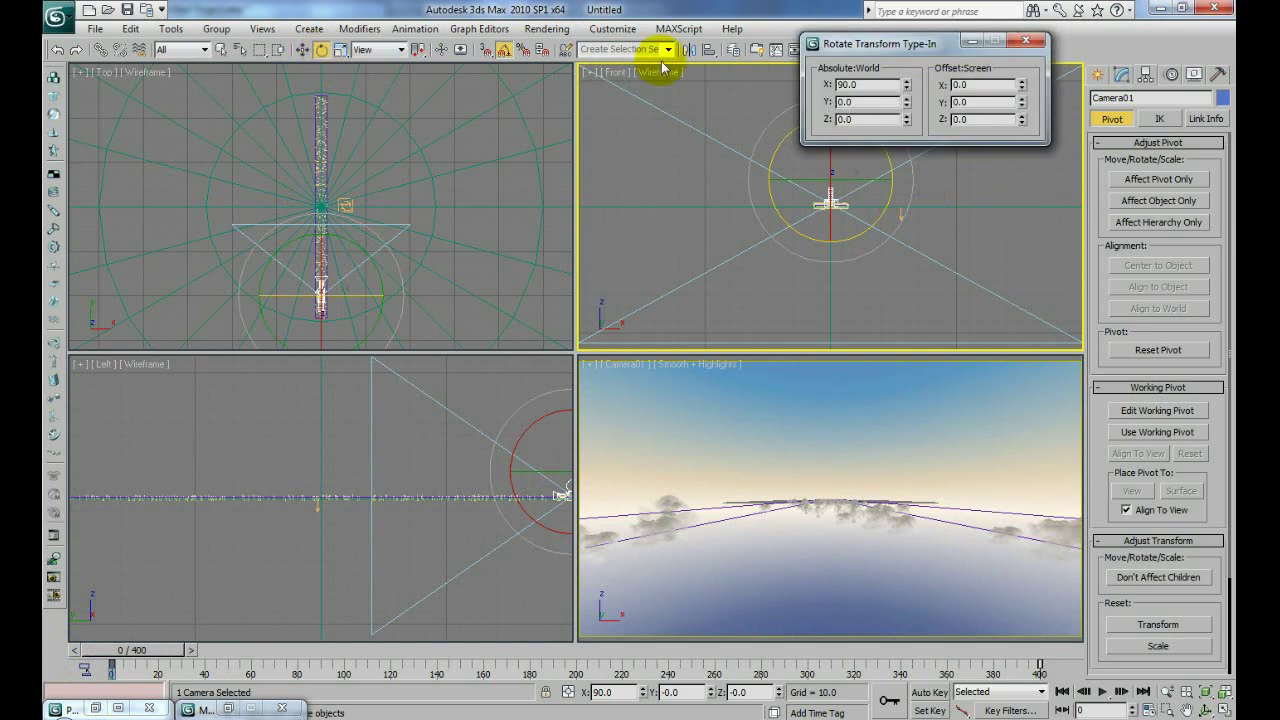
pyautogui.moveTo(890, 50); pyautogui.dragTo(528, 52)
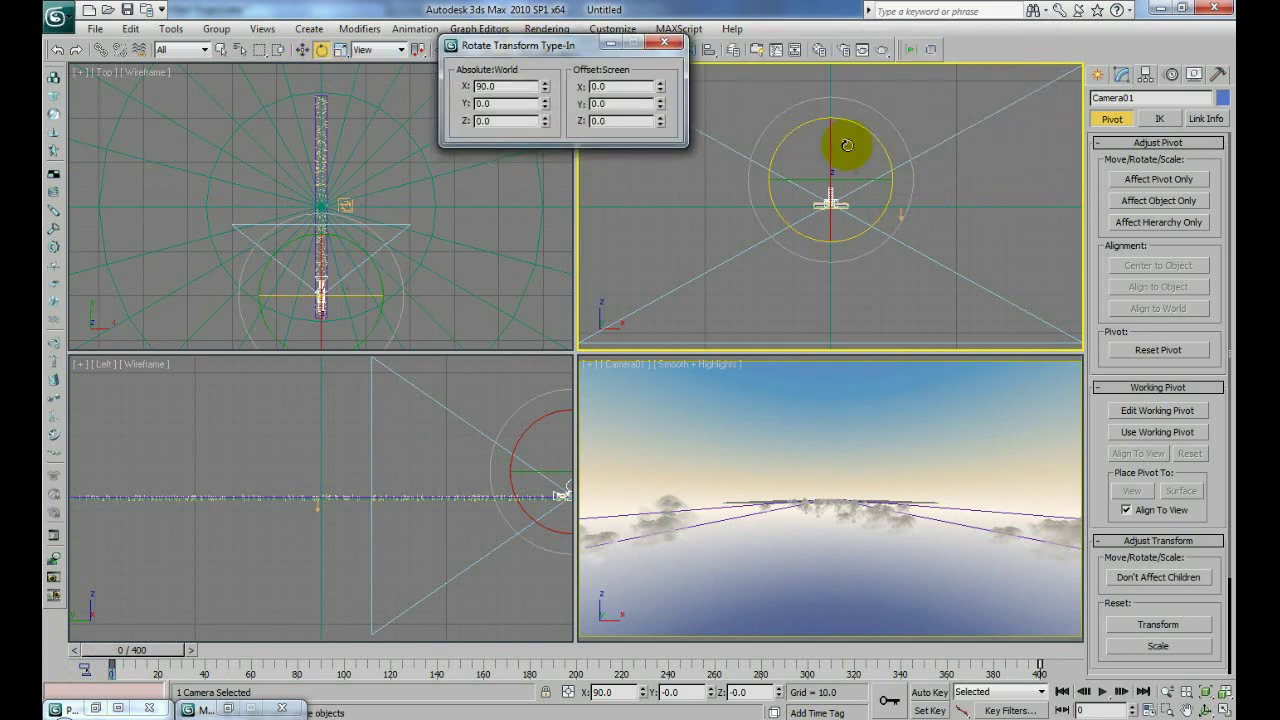
pyautogui.moveTo(896, 191); pyautogui.dragTo(921, 174)
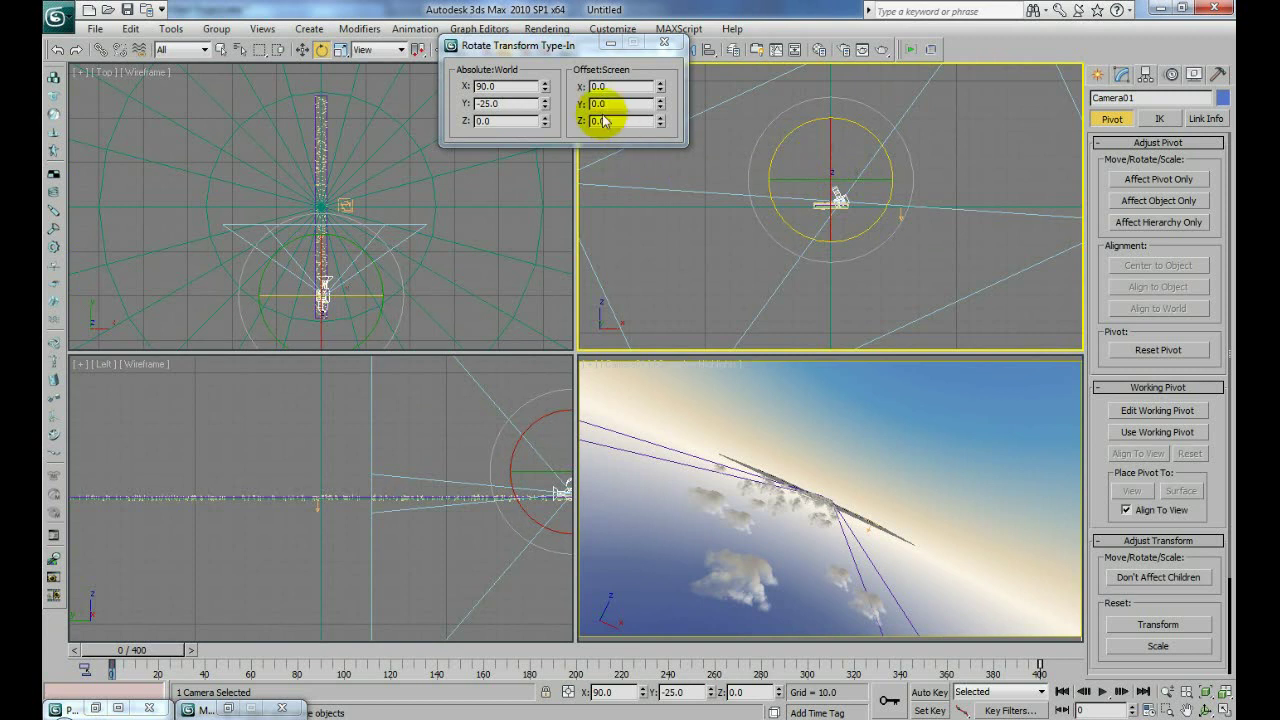
pyautogui.moveTo(545, 104); pyautogui.dragTo(762, 712)
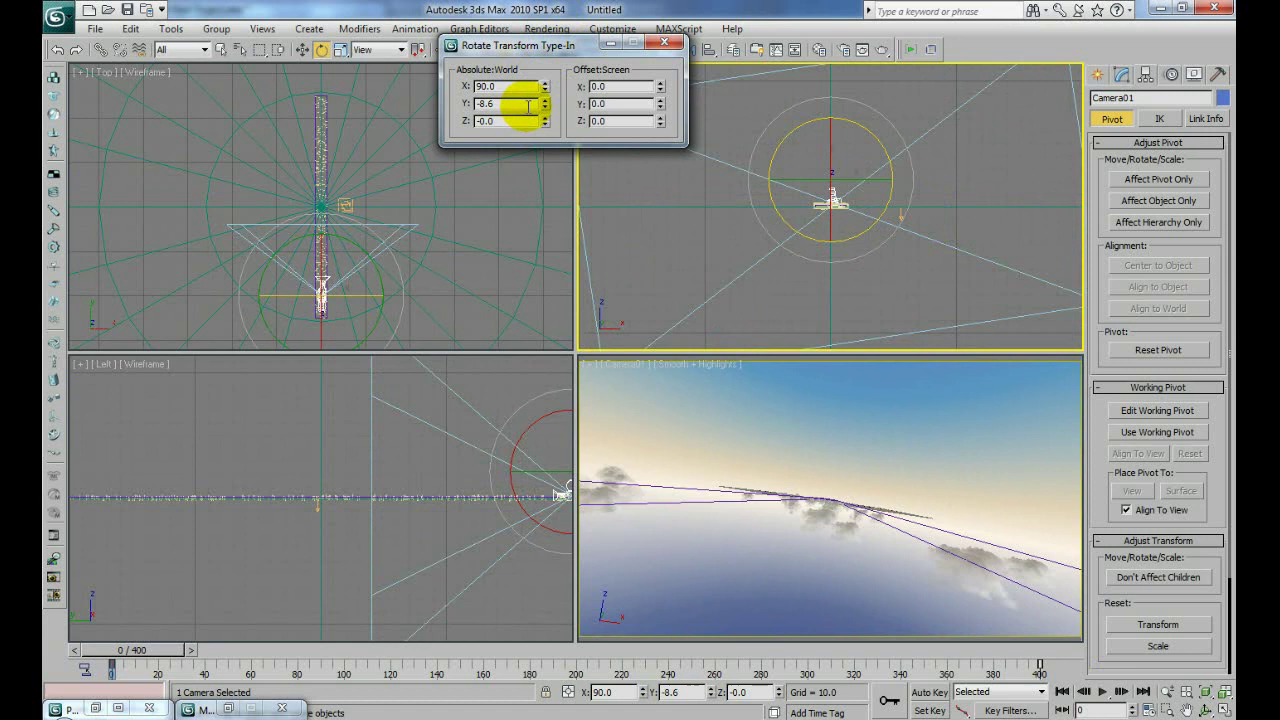
pyautogui.click(57, 52)
pyautogui.click(57, 53)
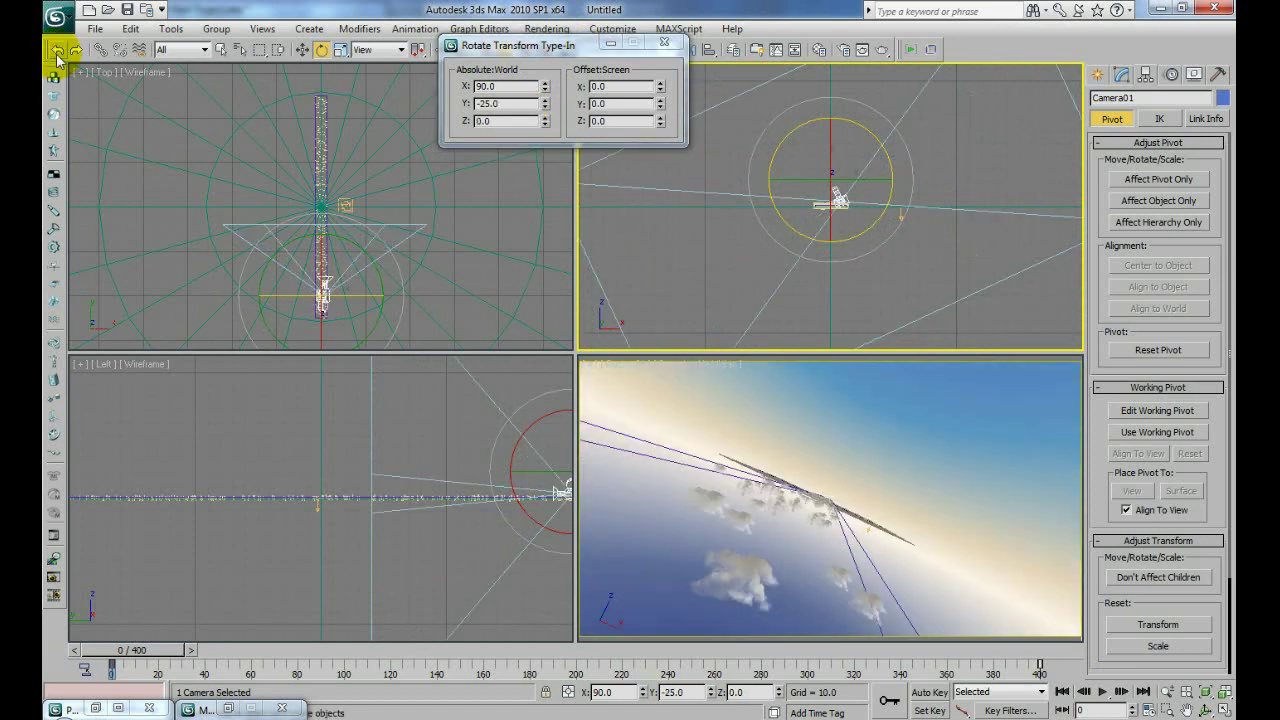
pyautogui.click(57, 52)
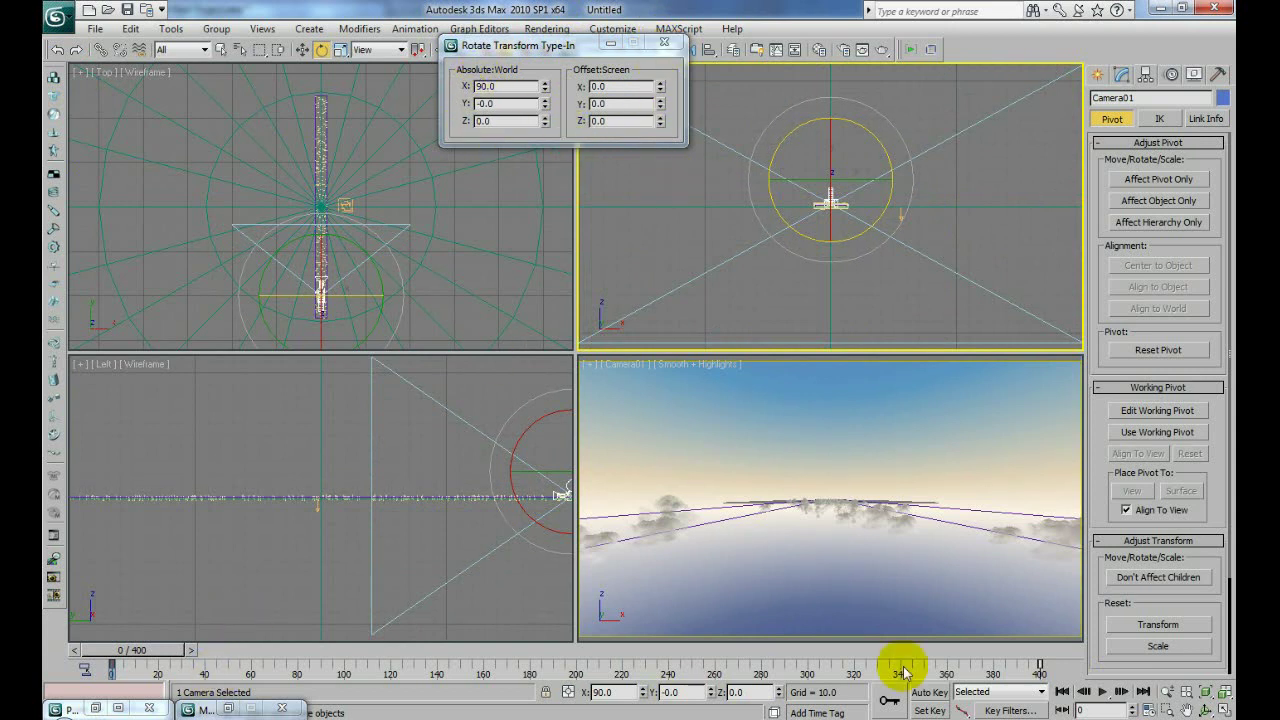
# - Close the Rotate Type-In and lift Camera01's pivot to Y -200, Z 29.481 using Affect Pivot Only
pyautogui.press('q')
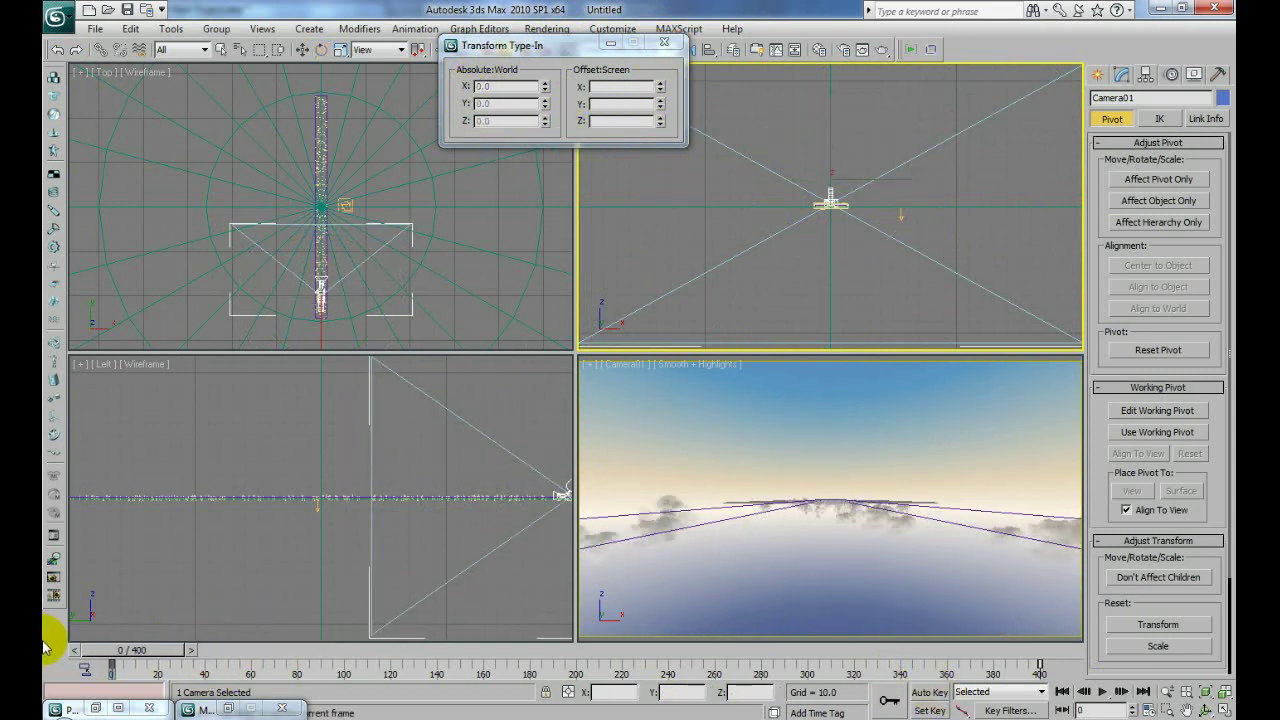
pyautogui.press('e')
pyautogui.click(1158, 179)
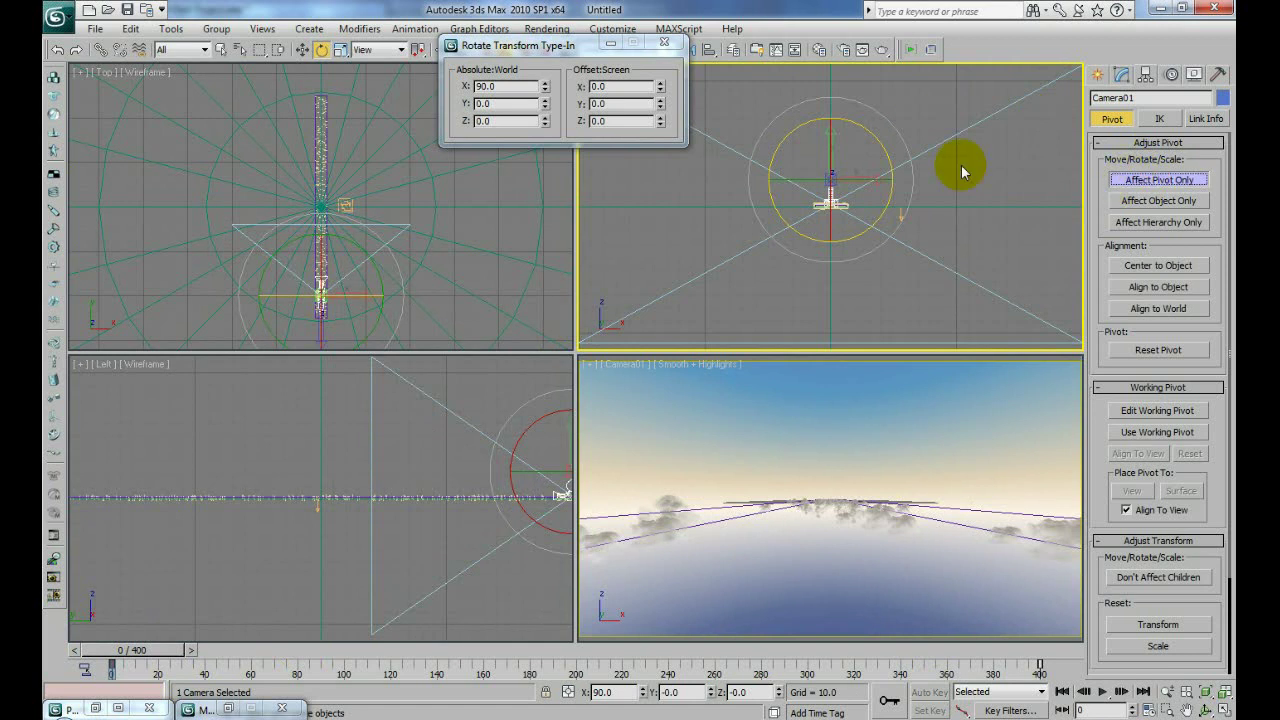
pyautogui.click(663, 42)
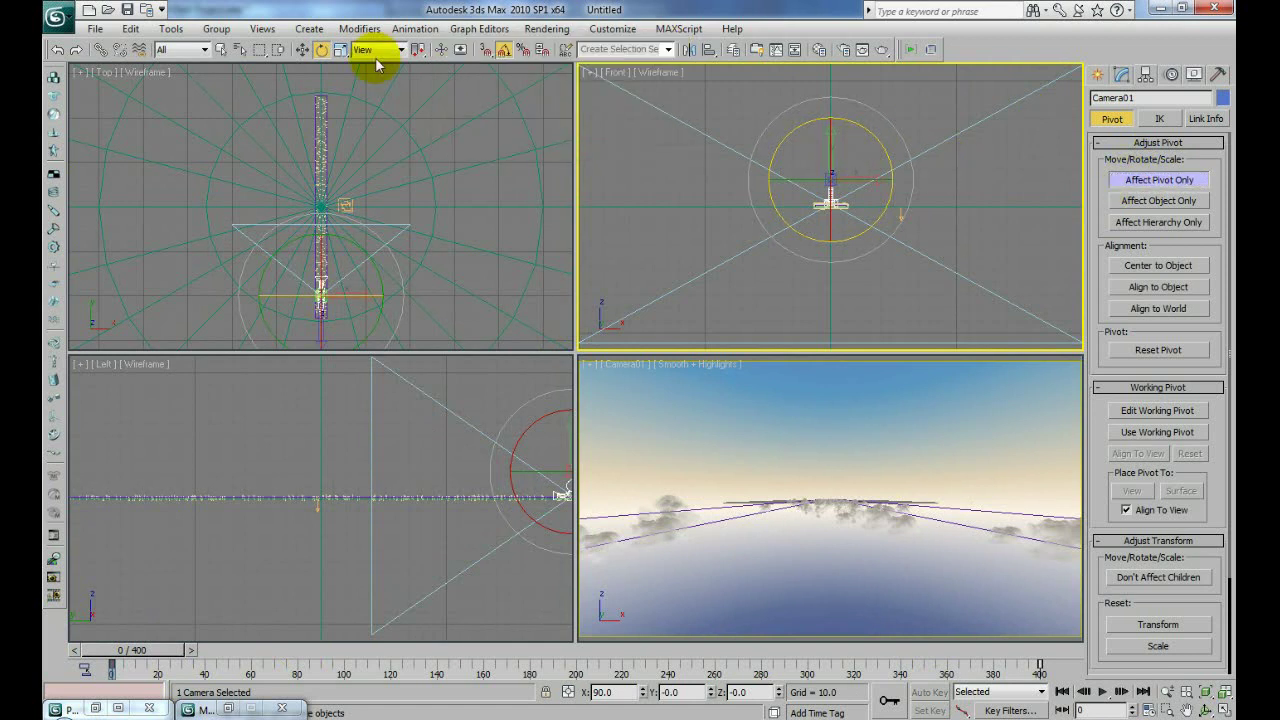
pyautogui.click(301, 50)
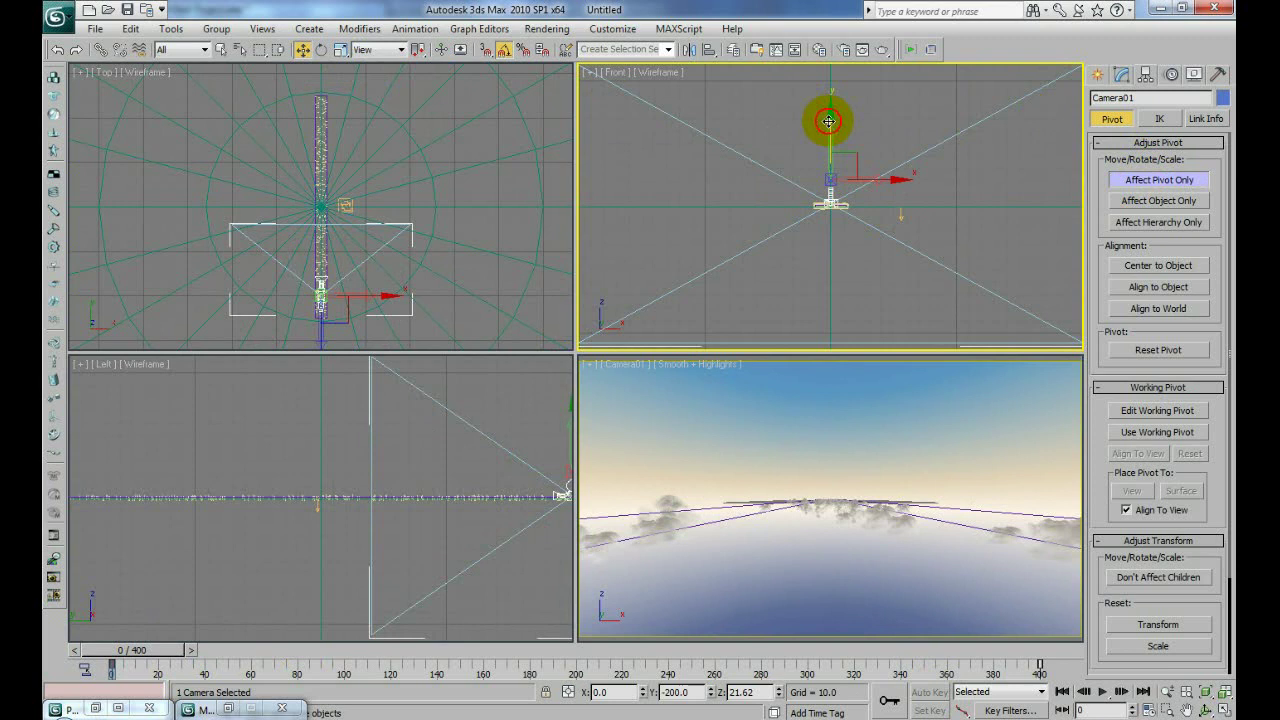
pyautogui.moveTo(829, 121); pyautogui.dragTo(827, 114)
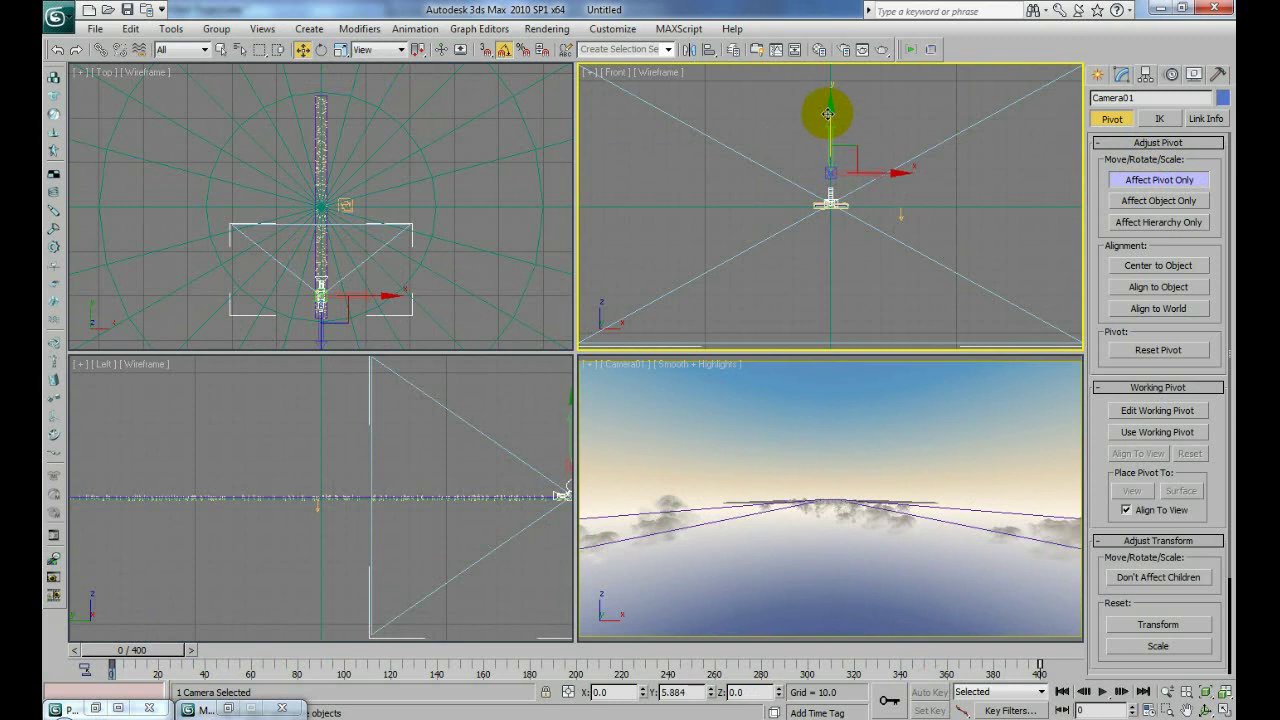
pyautogui.click(1158, 179)
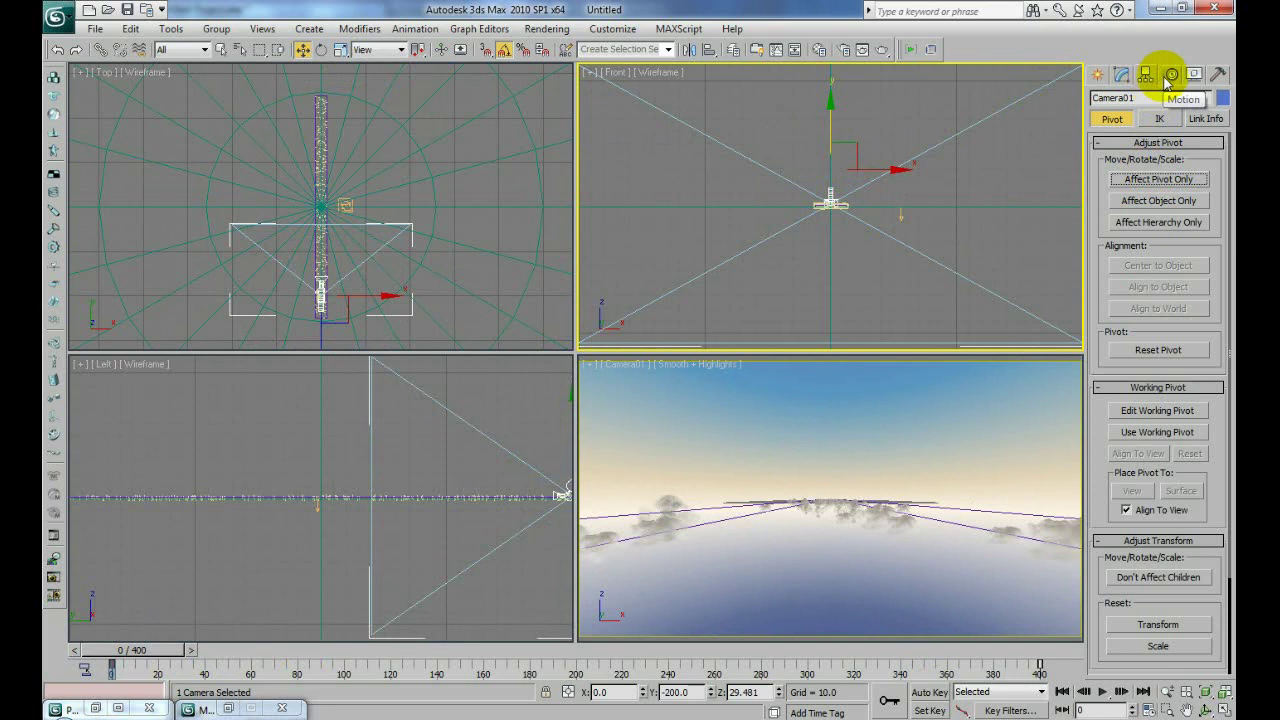
# - Assign a Noise Float controller to Camera01's Y Rotation track in the Motion panel
pyautogui.click(1169, 78)
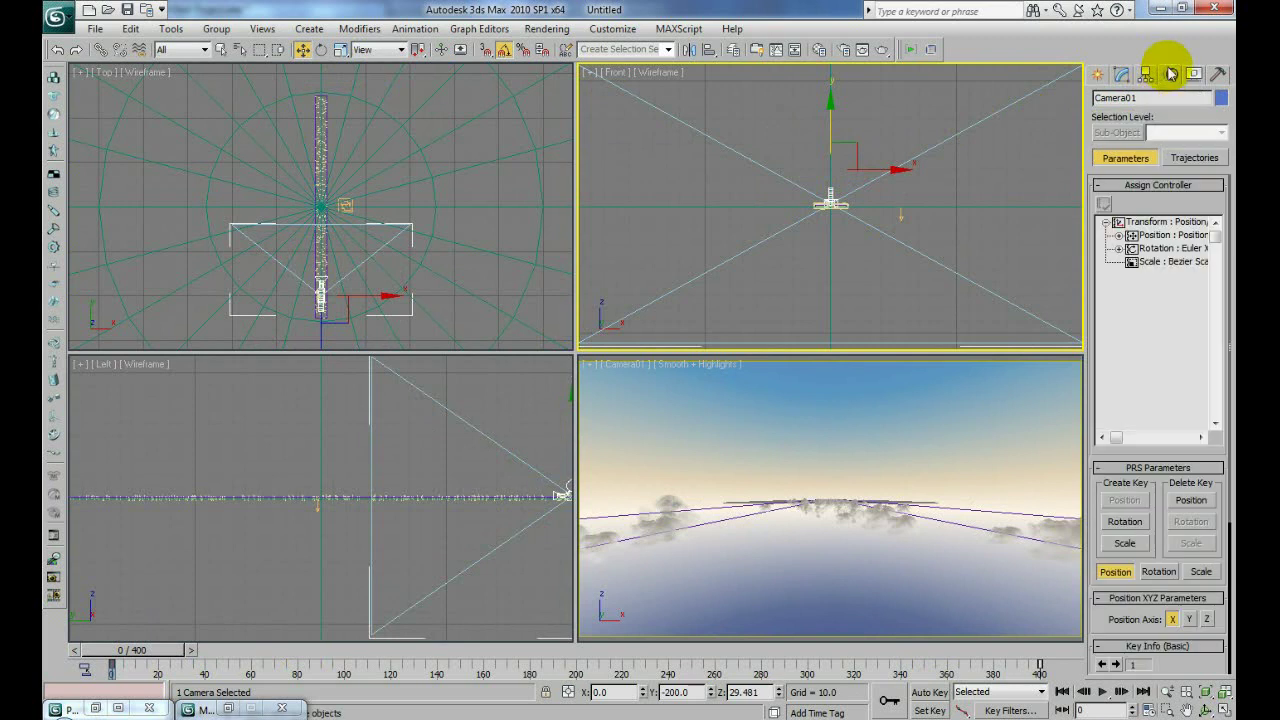
pyautogui.click(1118, 249)
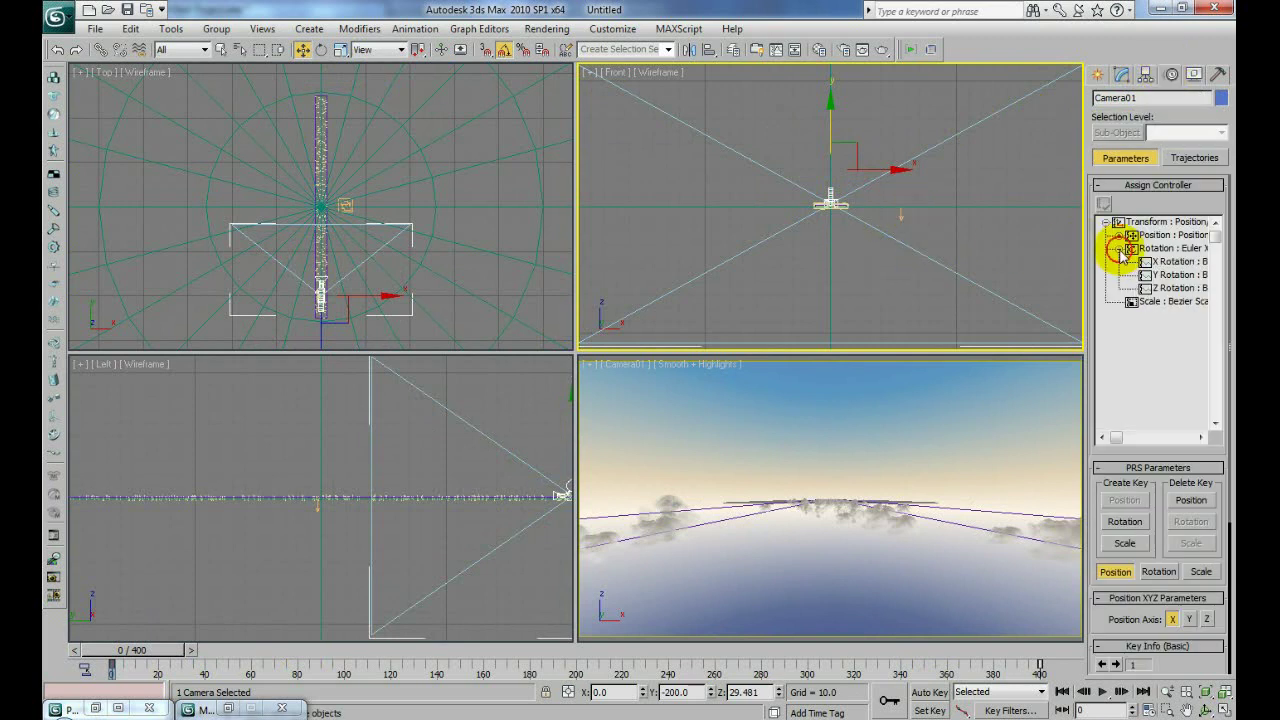
pyautogui.click(1172, 275)
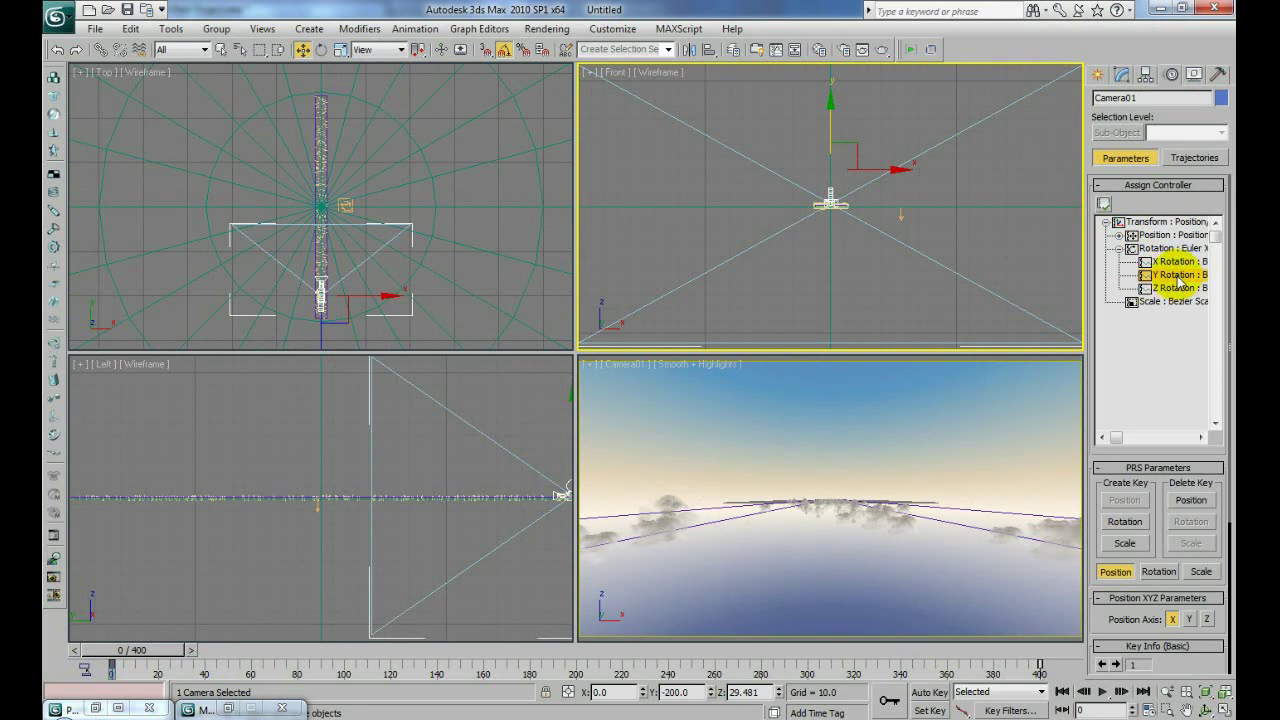
pyautogui.click(1102, 205)
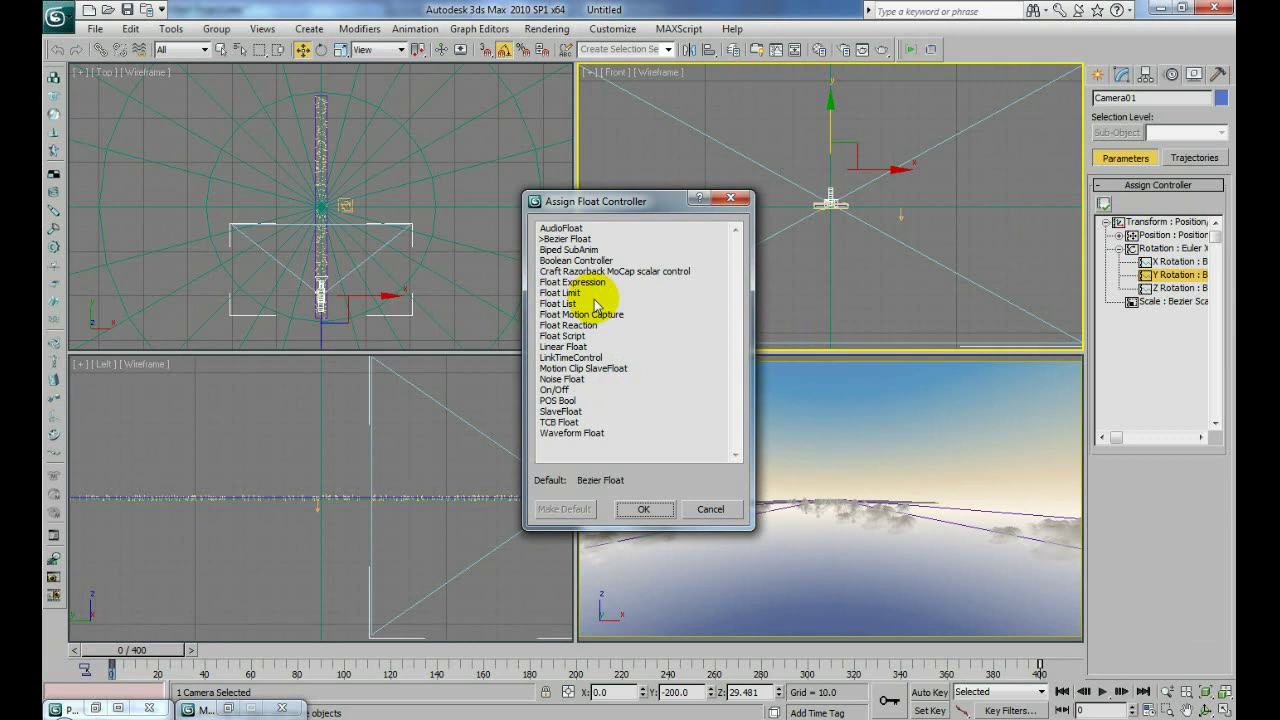
pyautogui.click(552, 380)
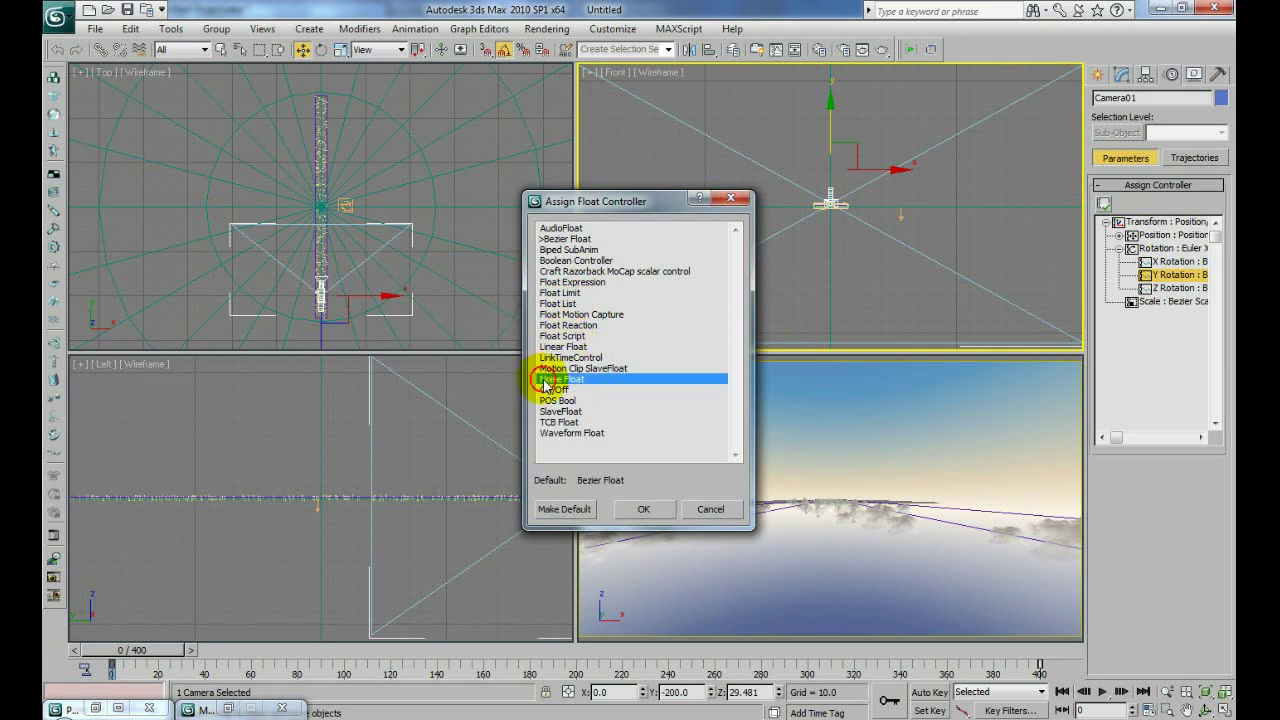
pyautogui.click(644, 510)
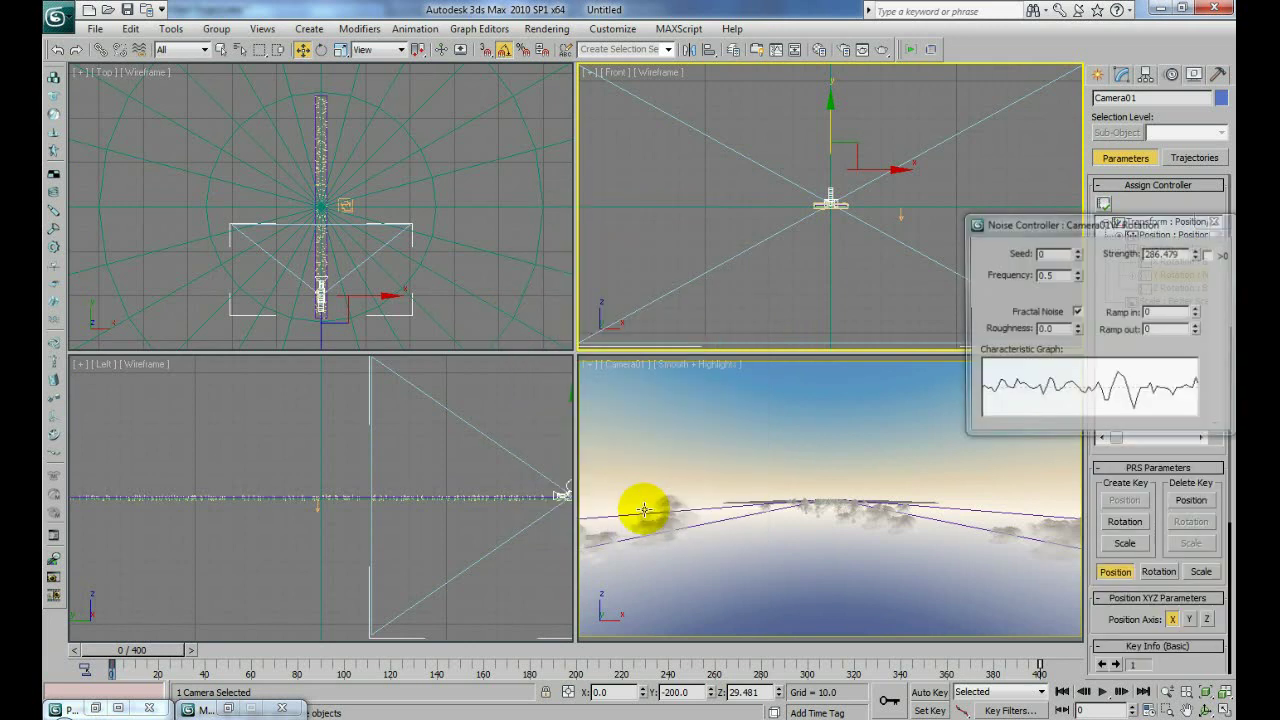
# - Turn off Fractal Noise, set strength 50 and frequency 0.002, then play in the Camera viewport
pyautogui.click(1076, 312)
pyautogui.doubleClick(1165, 253)
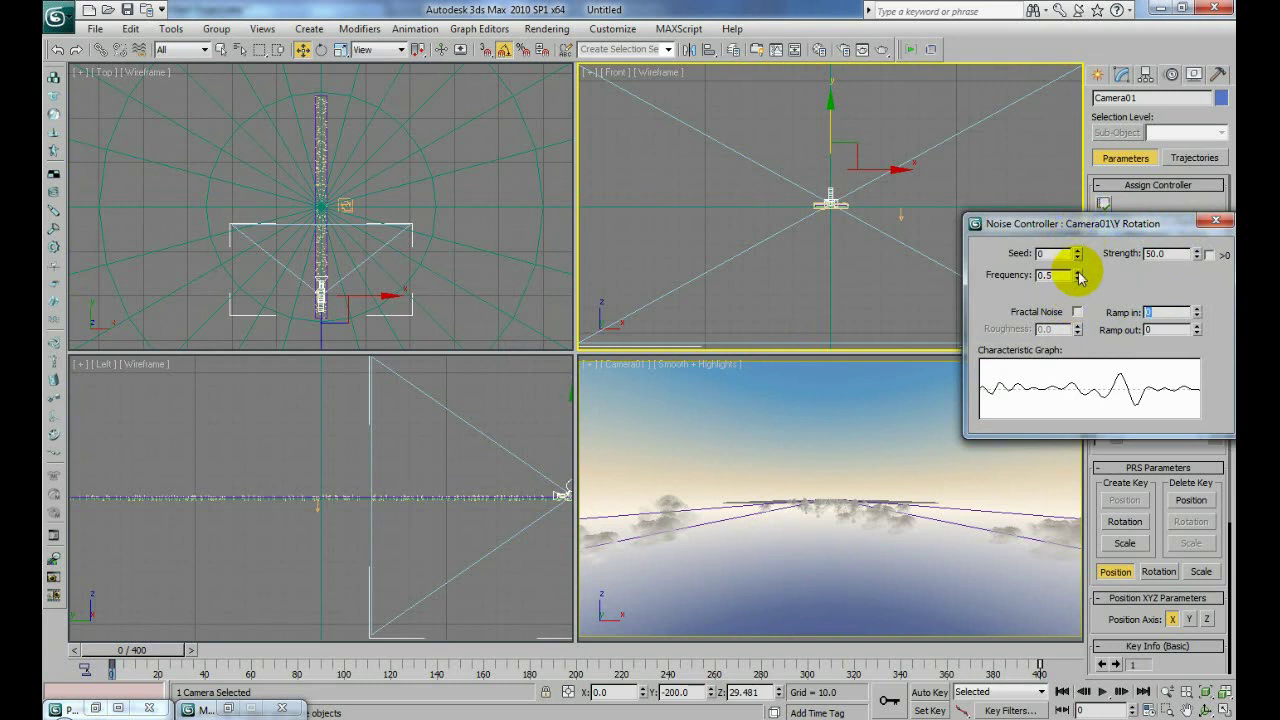
pyautogui.moveTo(1080, 273); pyautogui.dragTo(1076, 370)
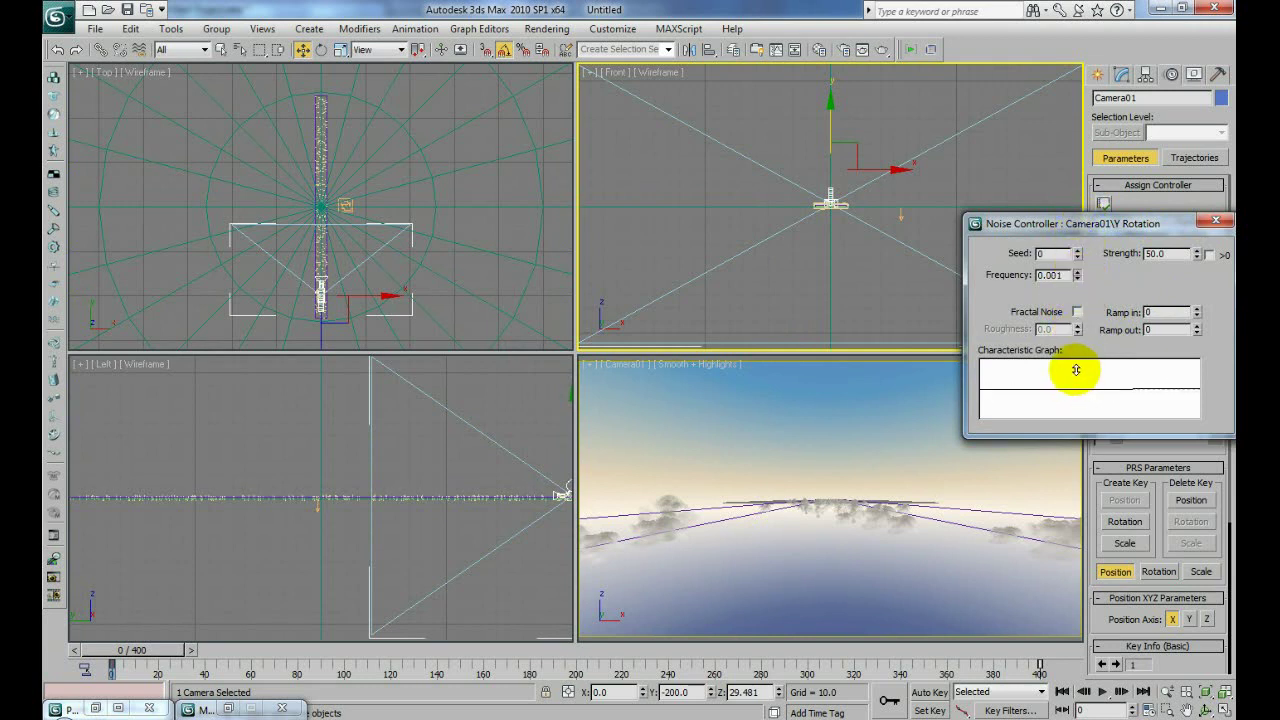
pyautogui.moveTo(1079, 282); pyautogui.dragTo(1080, 274)
pyautogui.click(1060, 277)
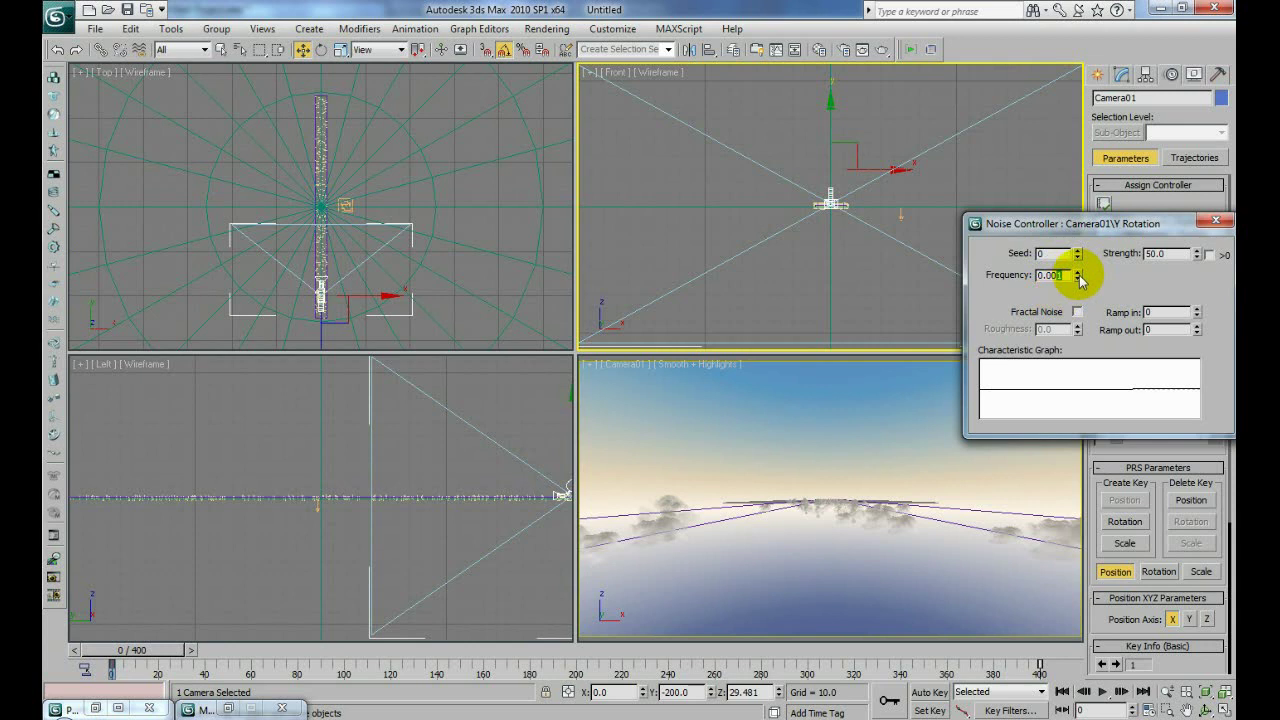
pyautogui.moveTo(1081, 279); pyautogui.dragTo(1080, 270)
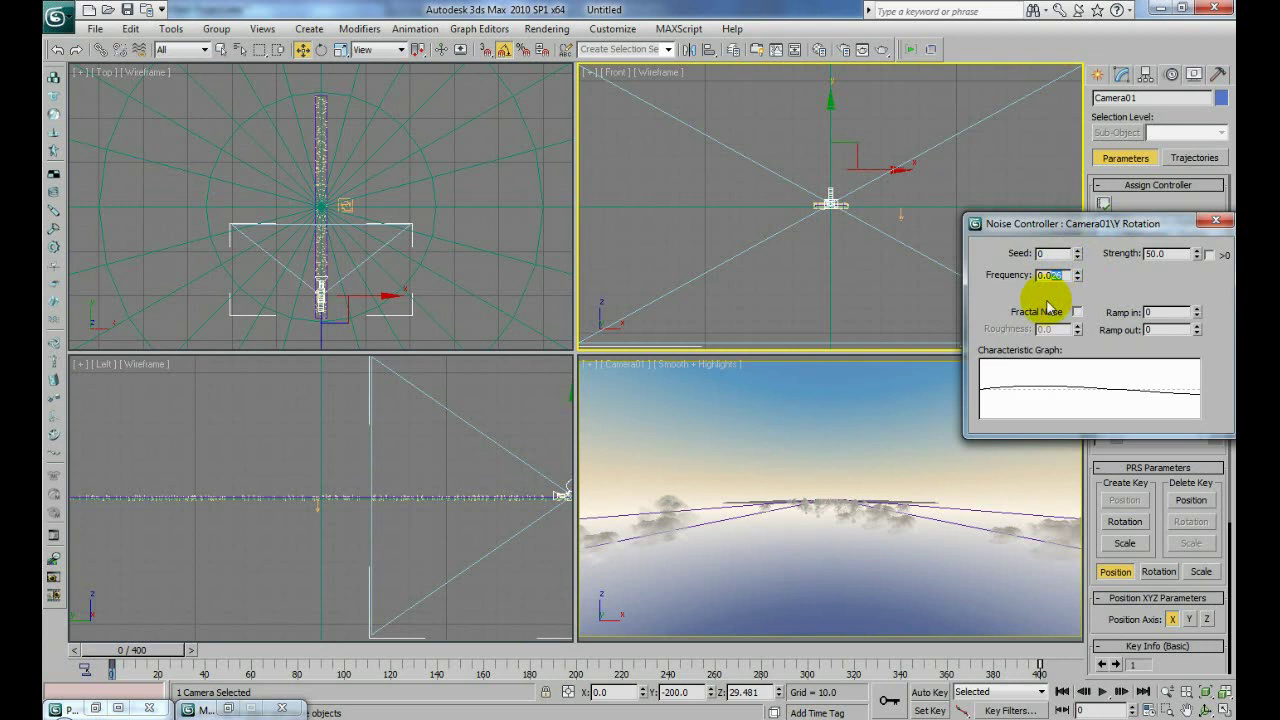
pyautogui.write('2')
pyautogui.press('Tab')
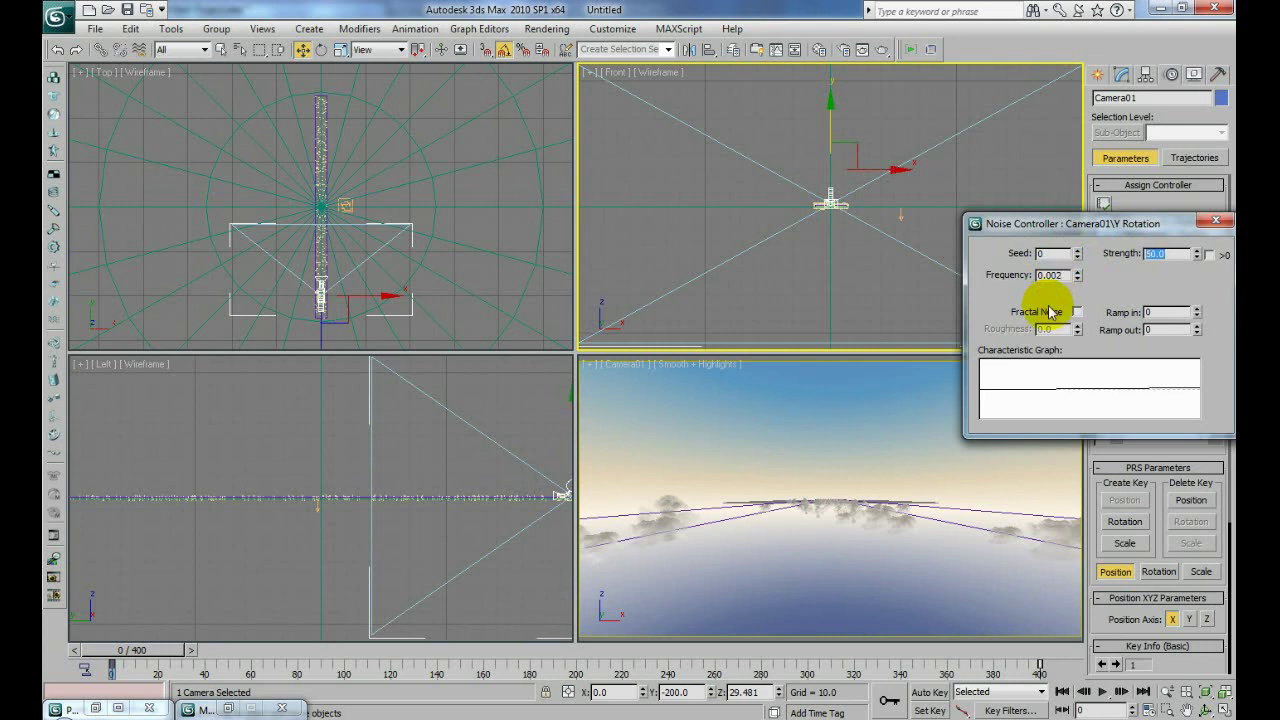
pyautogui.rightClick(736, 451)
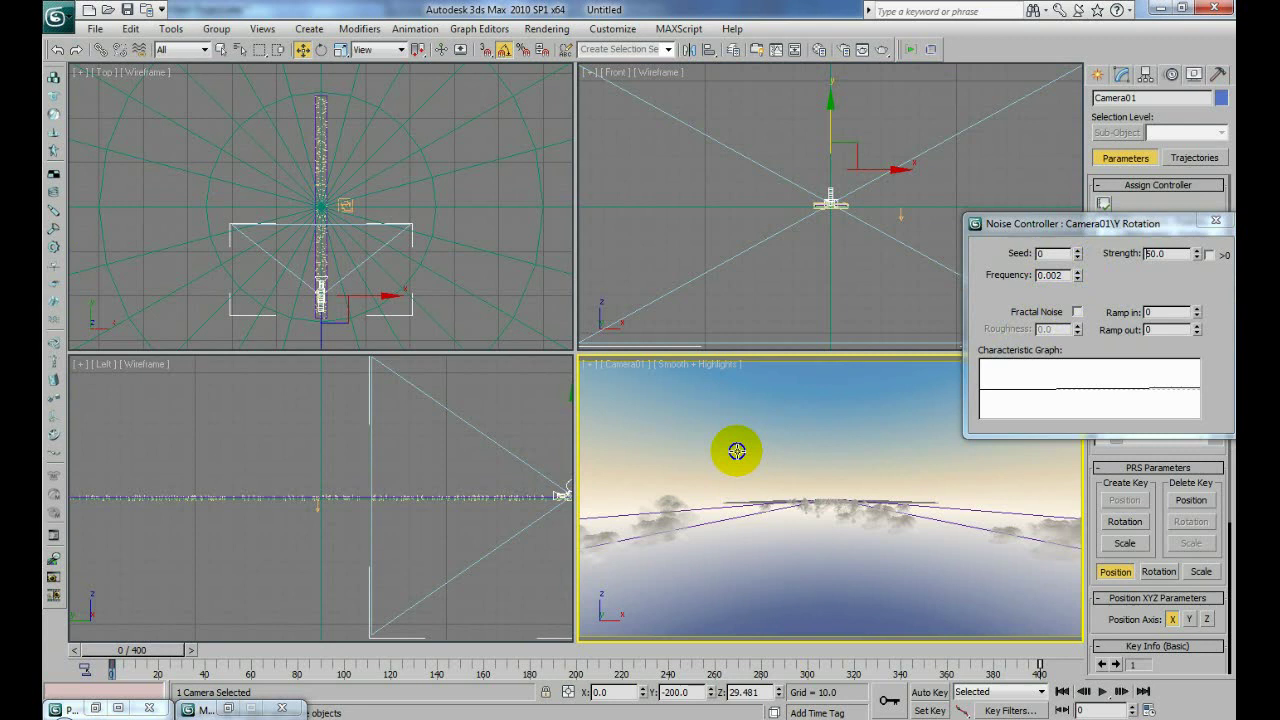
pyautogui.click(1103, 690)
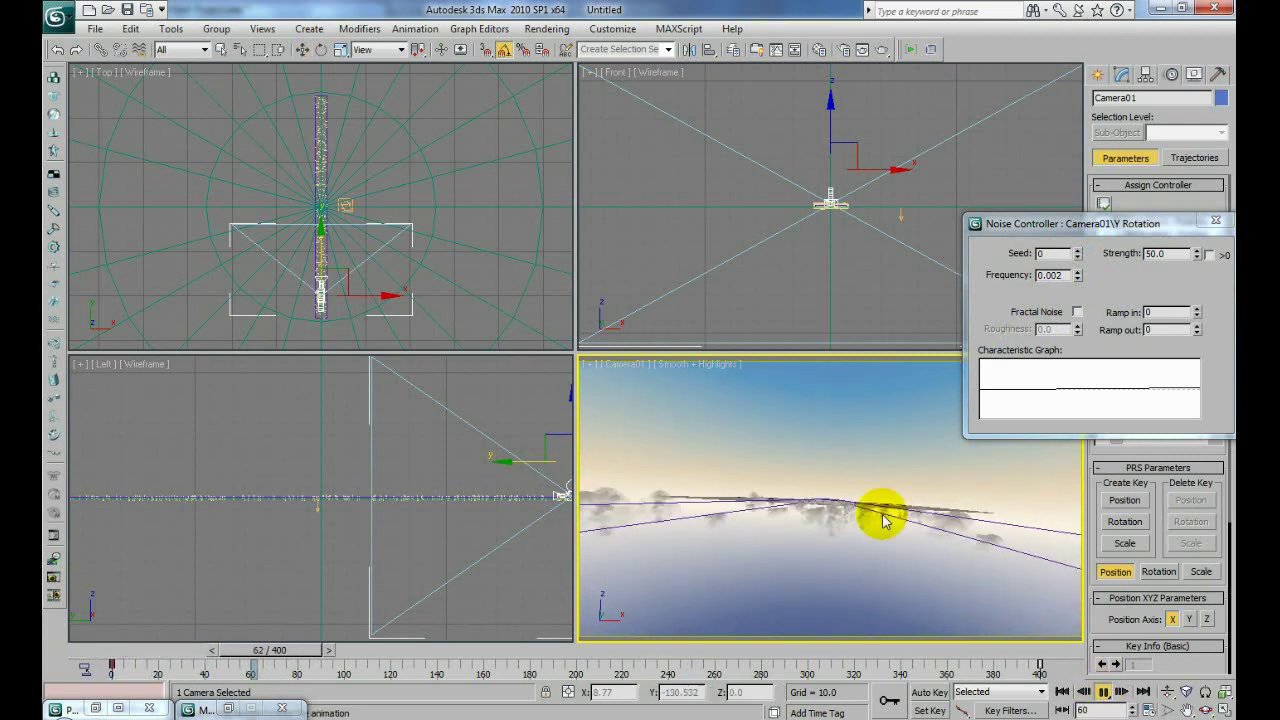
# - While playing, retune the noise to frequency 0.017 and strength 61, then close the Noise Controller
pyautogui.moveTo(1113, 224); pyautogui.dragTo(1065, 88)
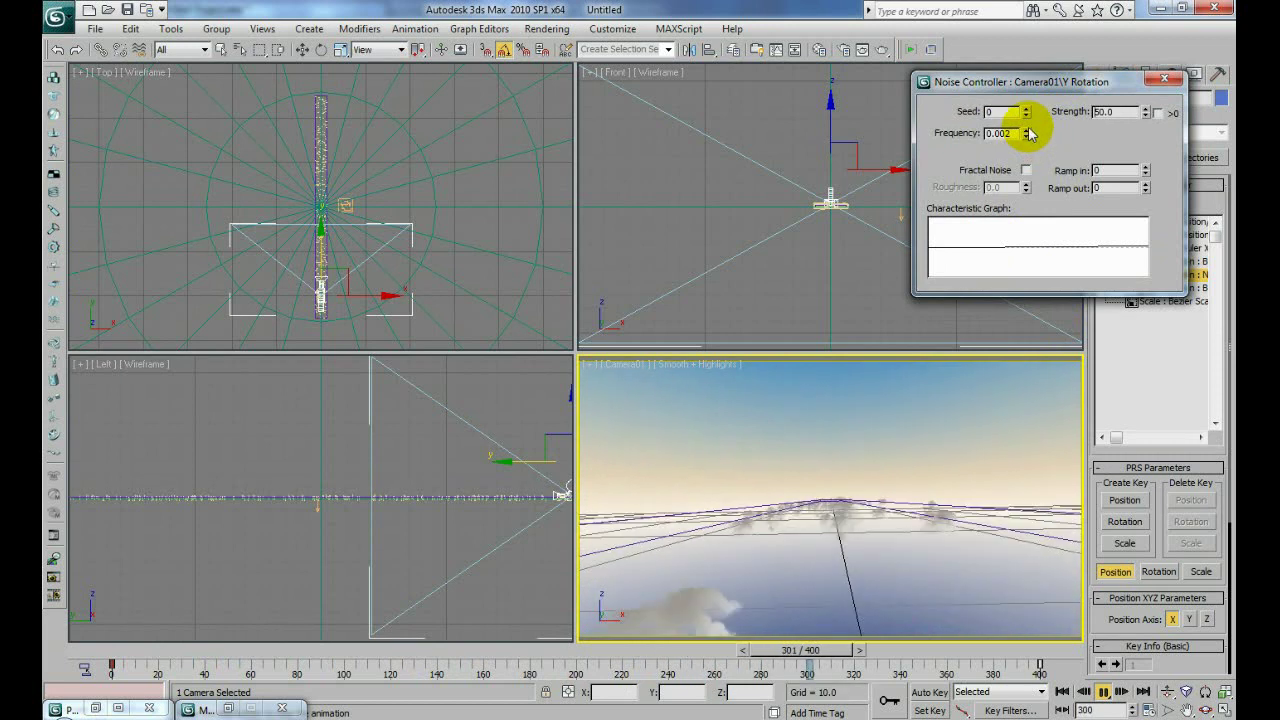
pyautogui.moveTo(1028, 133); pyautogui.dragTo(1028, 133)
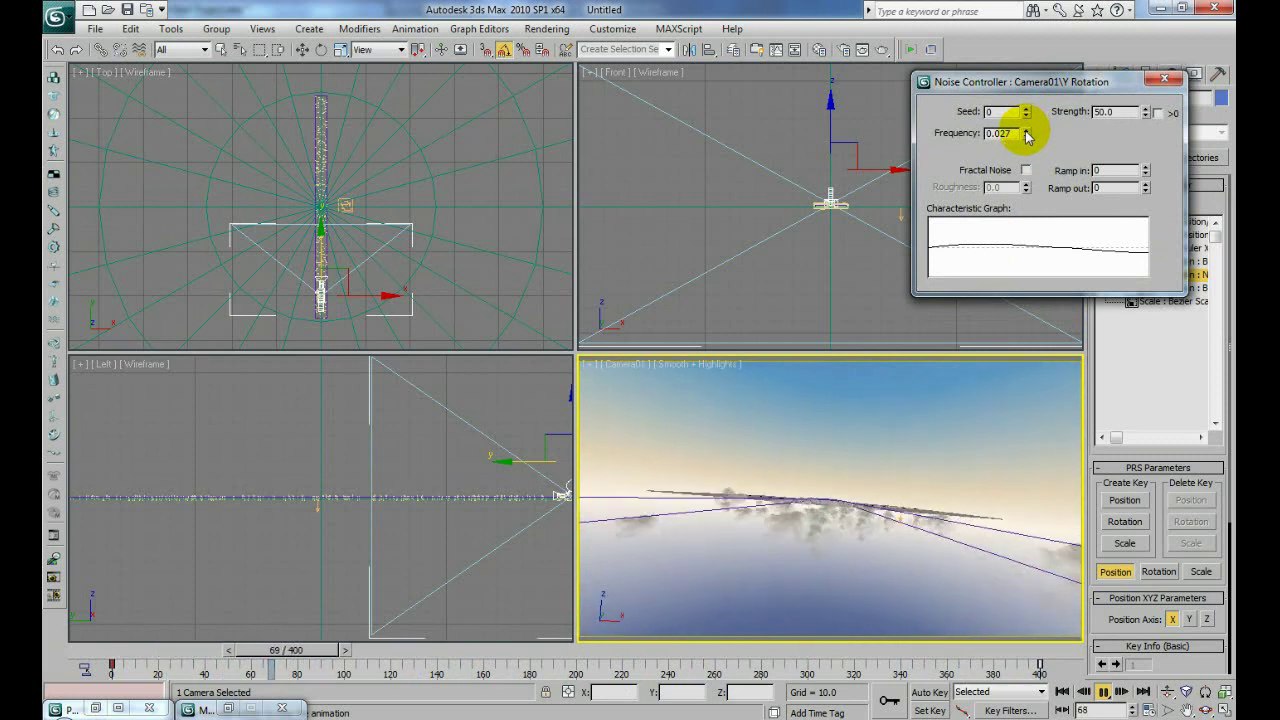
pyautogui.moveTo(1023, 143); pyautogui.dragTo(1023, 143)
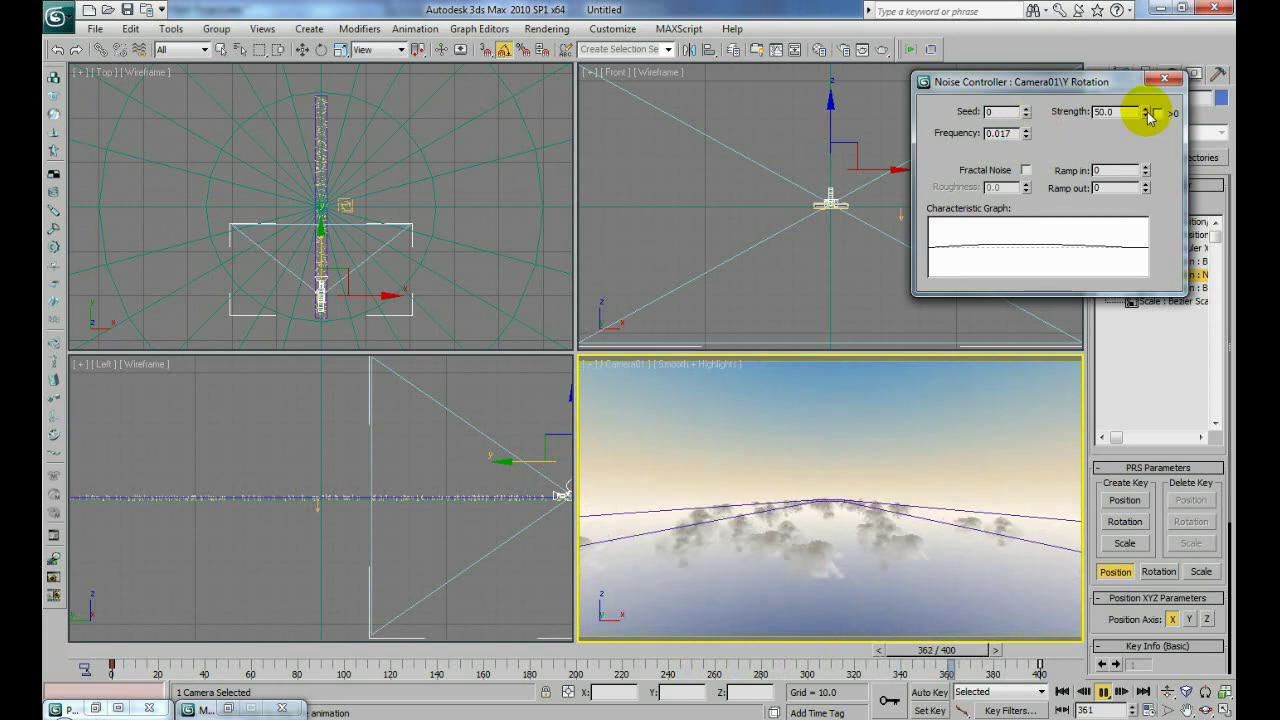
pyautogui.moveTo(1147, 113); pyautogui.dragTo(1149, 93)
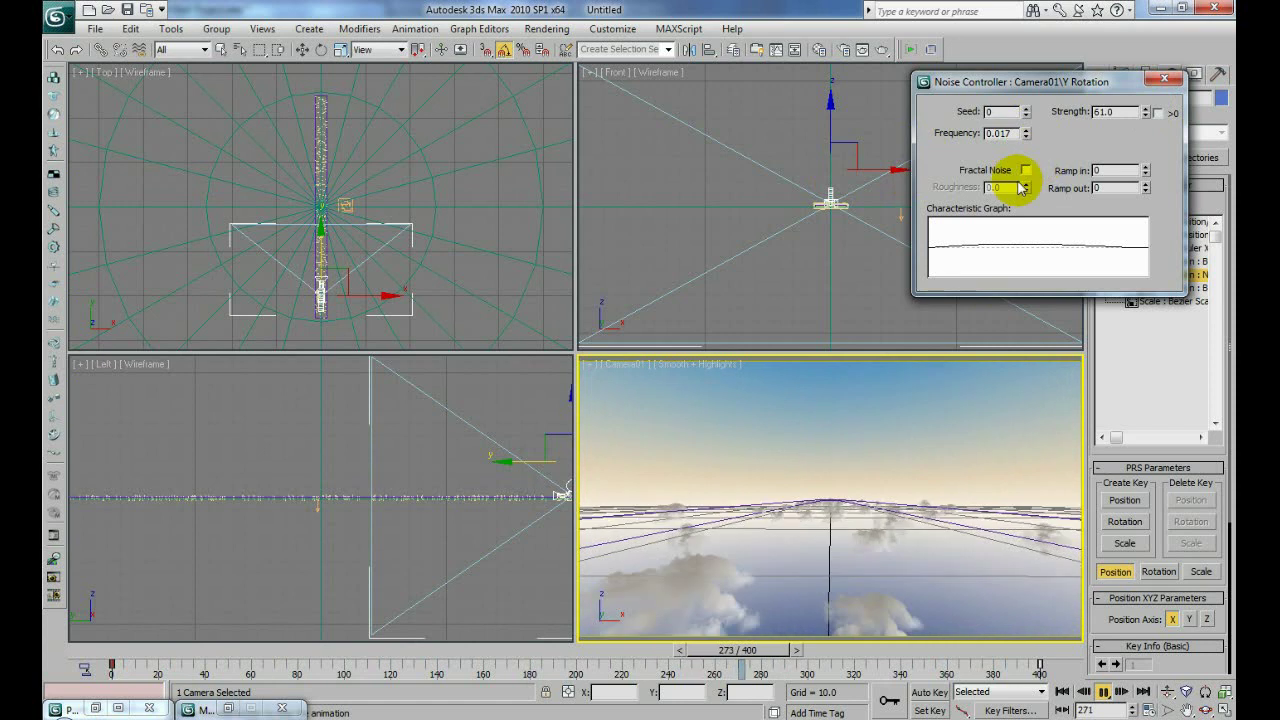
pyautogui.moveTo(1022, 92); pyautogui.dragTo(1035, 85)
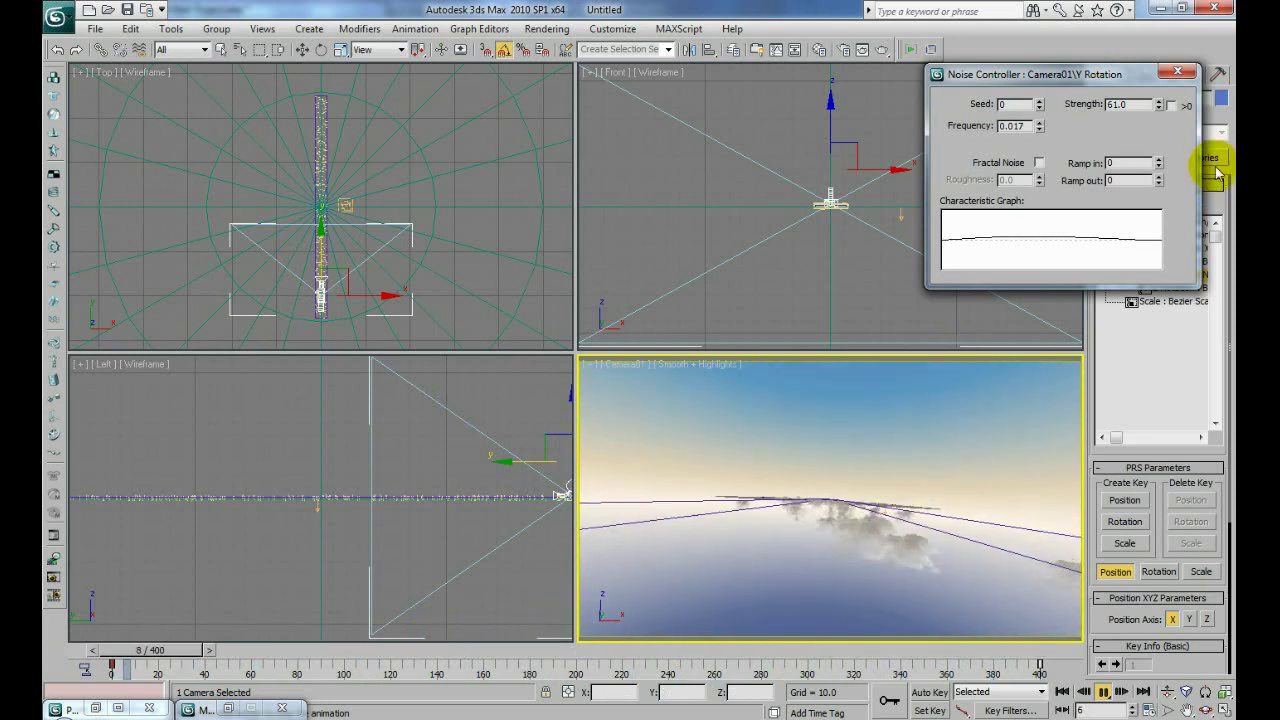
pyautogui.click(1178, 73)
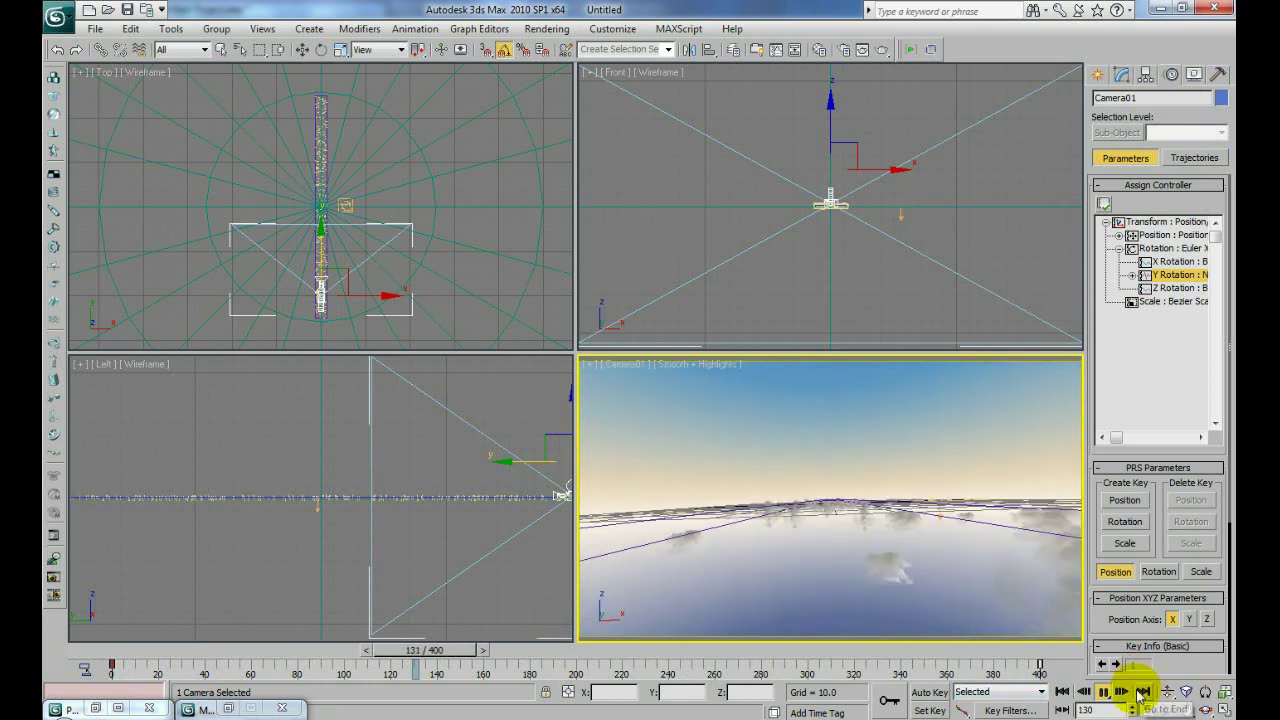
# - Stop playback, scrub to frame 185 and briefly restore then minimize Particle View
pyautogui.click(1104, 692)
pyautogui.moveTo(461, 655); pyautogui.dragTo(432, 652)
pyautogui.press('w')
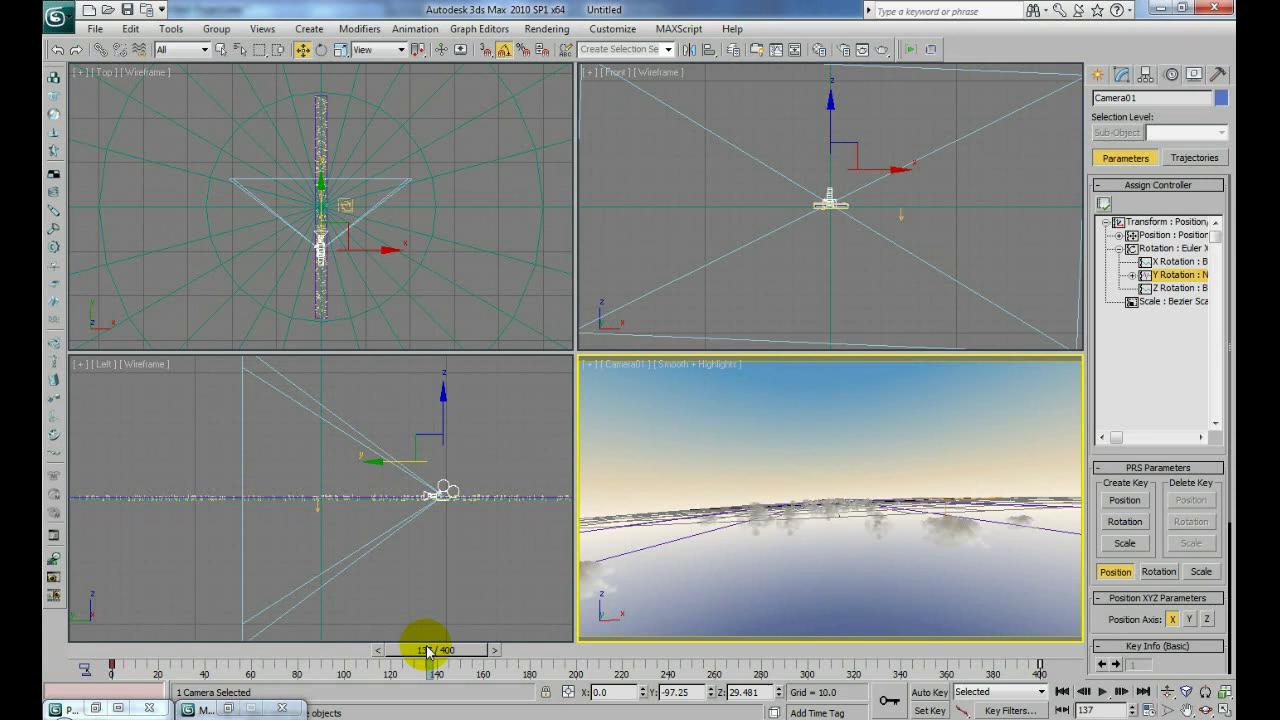
pyautogui.doubleClick(92, 708)
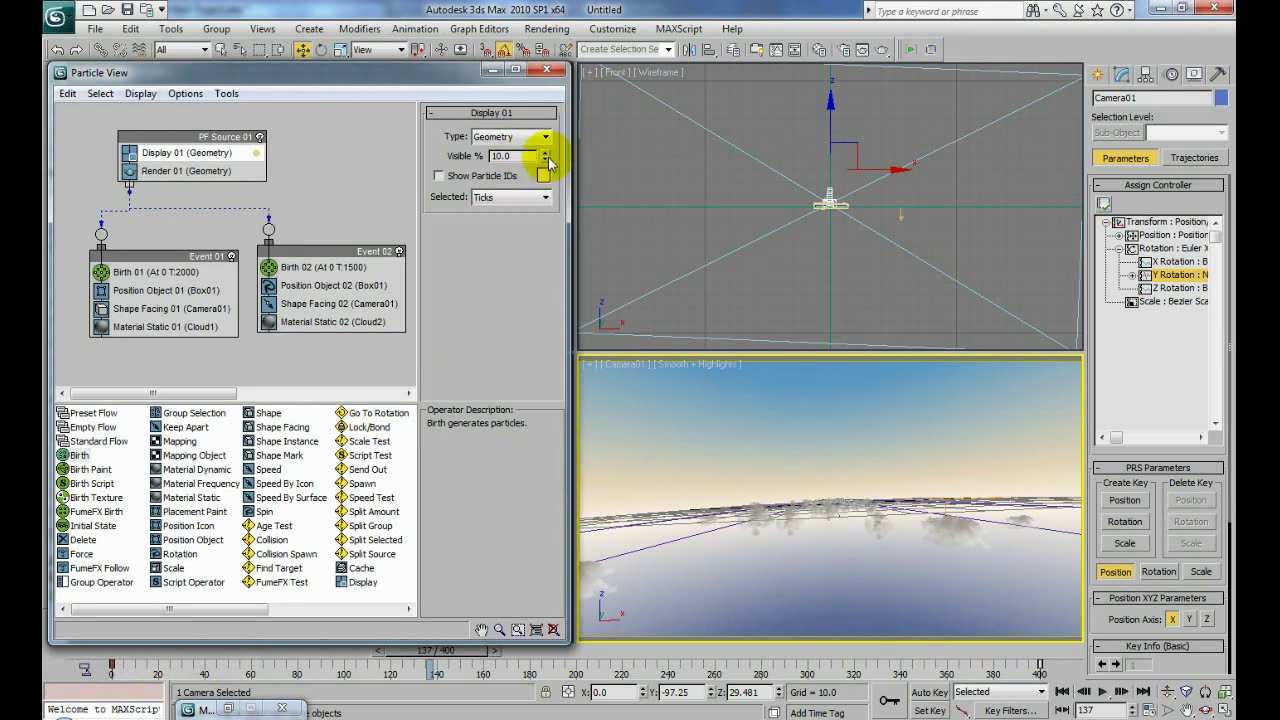
pyautogui.click(492, 70)
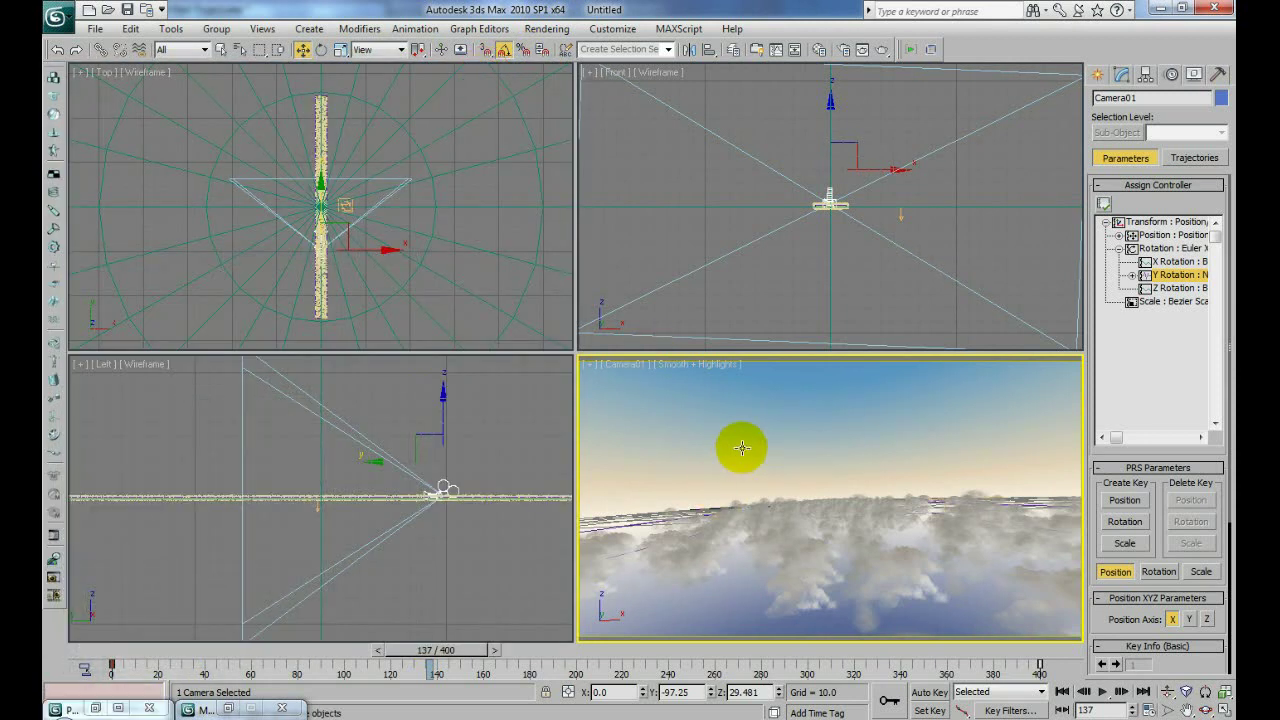
# - Make a preview of the Camera01 viewport via Animation > Make Preview and create the AVI
pyautogui.click(416, 29)
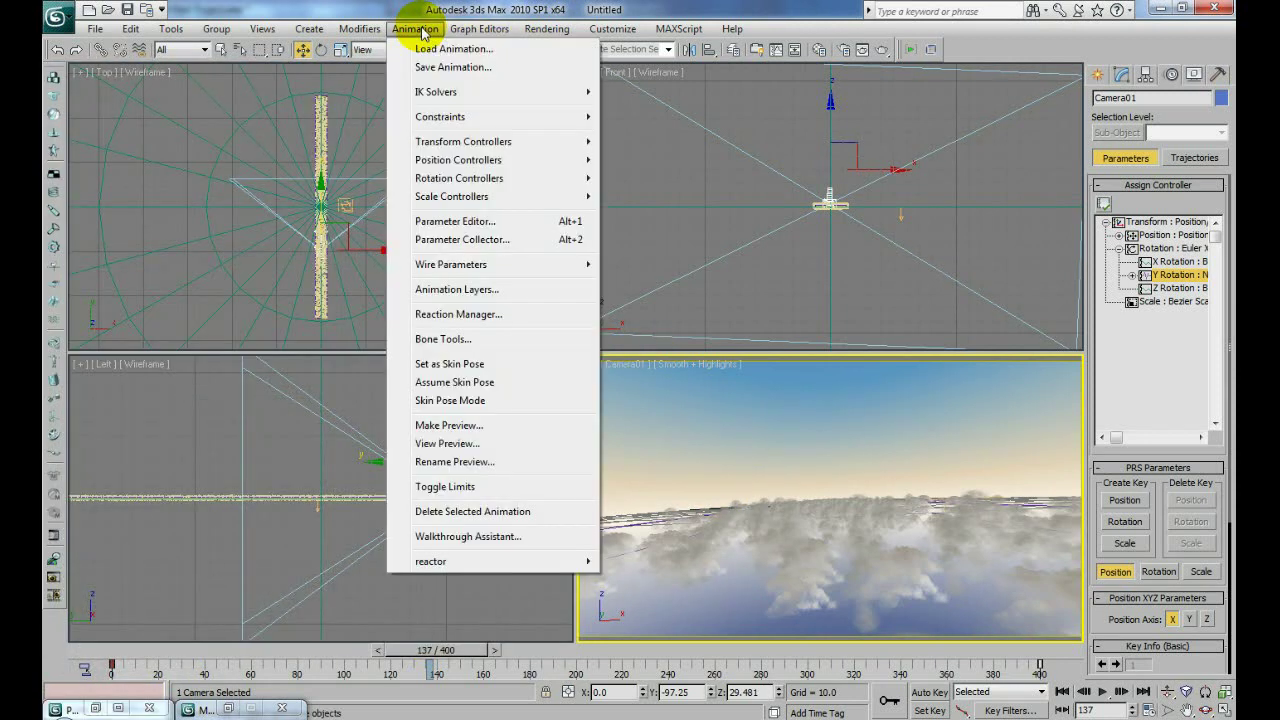
pyautogui.click(441, 424)
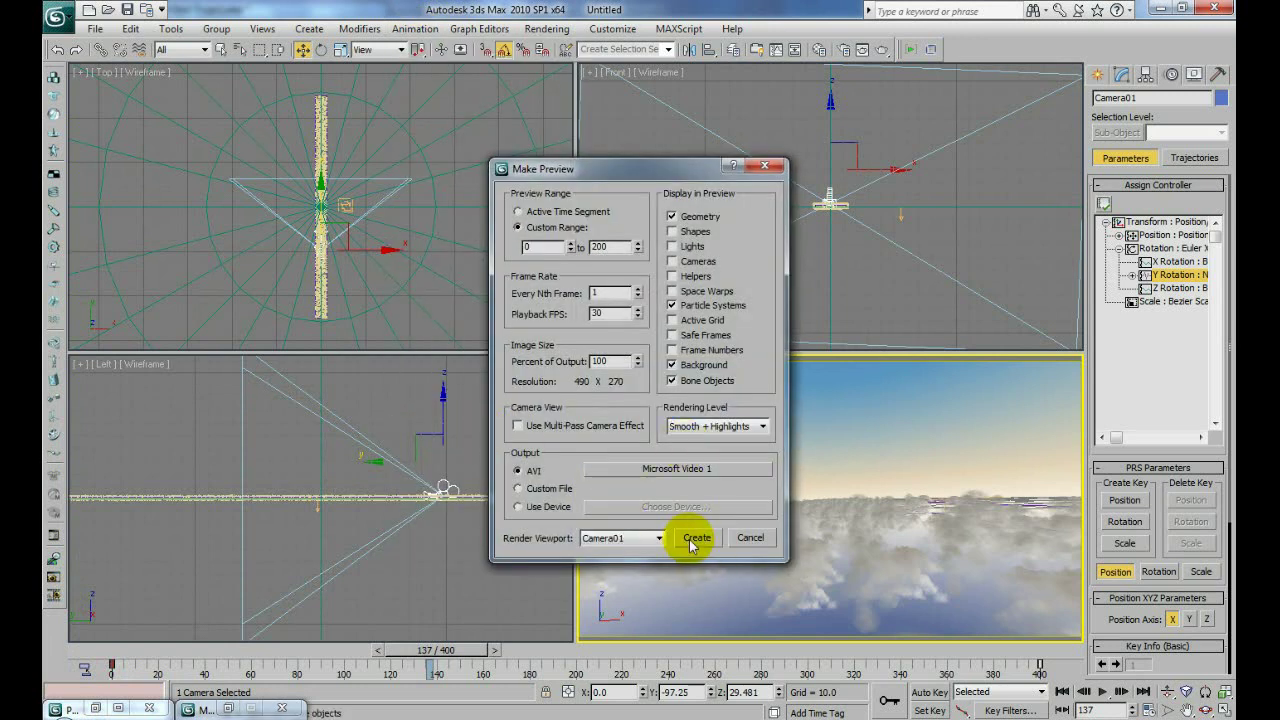
pyautogui.doubleClick(612, 247)
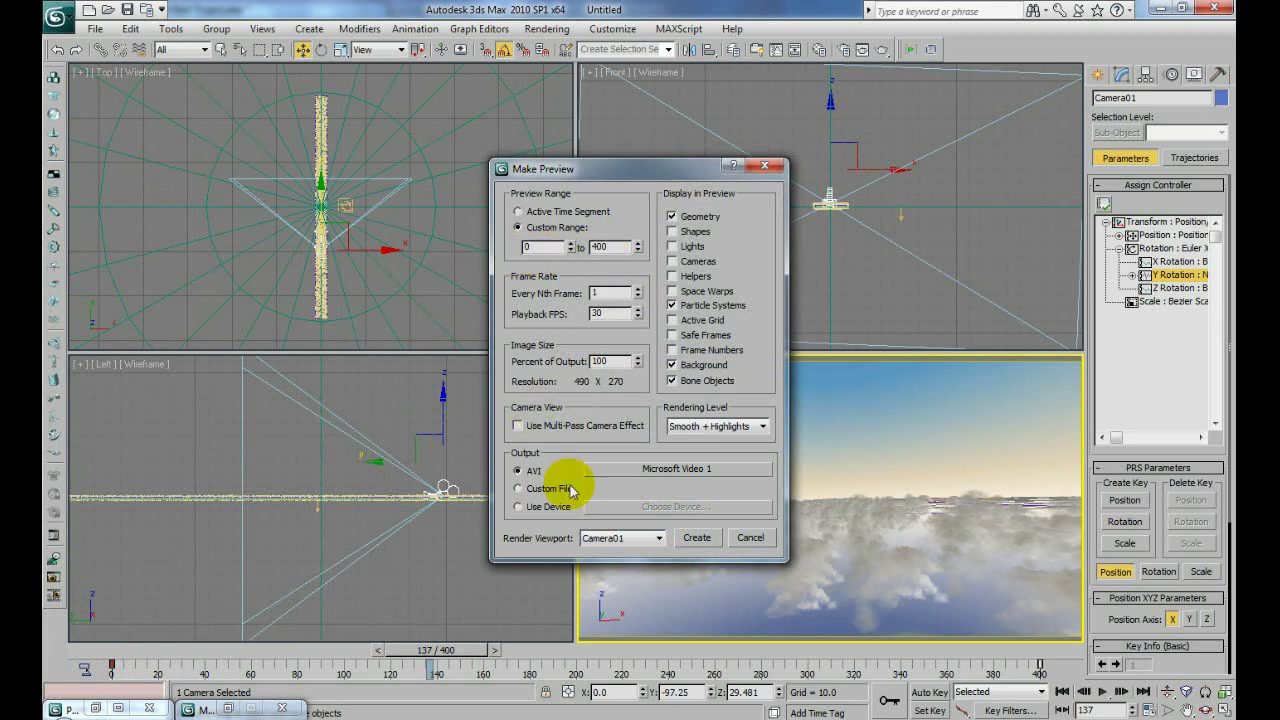
pyautogui.click(693, 539)
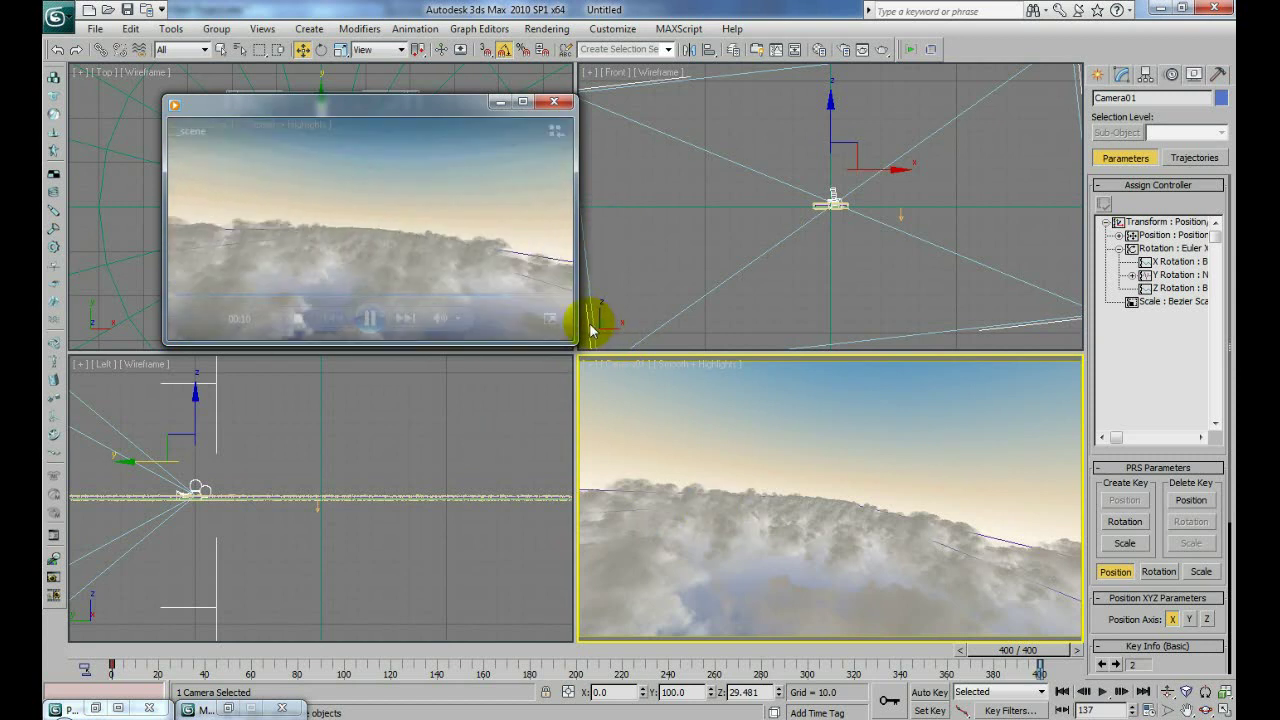
# - Close the preview player and rewind the timeline to frame 0
pyautogui.click(553, 104)
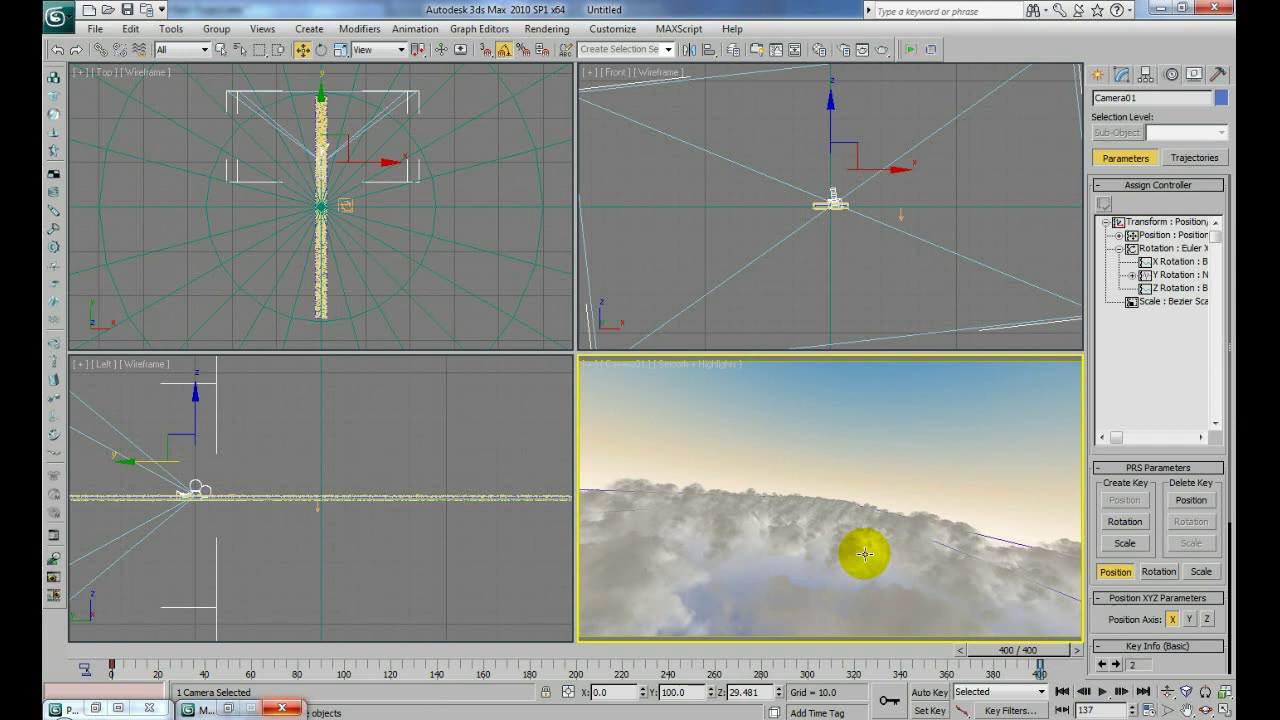
pyautogui.click(532, 650)
pyautogui.moveTo(532, 650); pyautogui.dragTo(85, 665)
pyautogui.press('w')
pyautogui.click(791, 556)
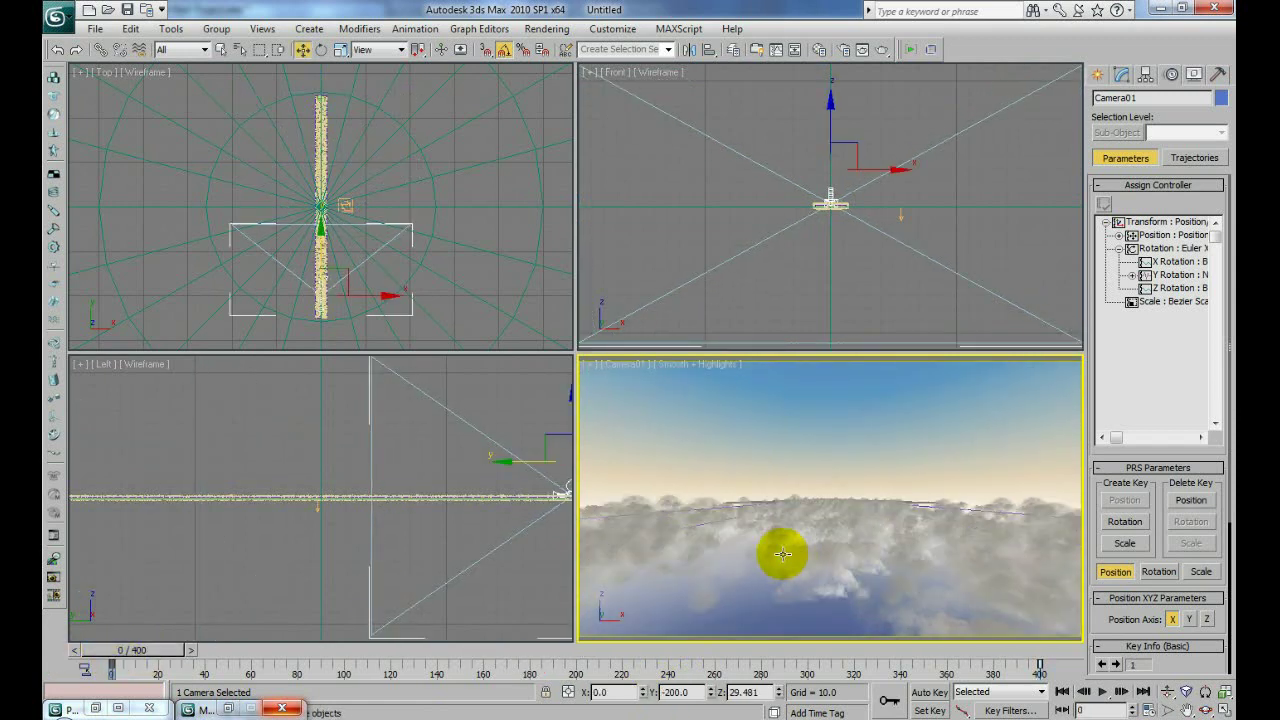
pyautogui.moveTo(783, 554)
pyautogui.mouseDown()
pyautogui.moveTo(789, 446)
pyautogui.moveTo(771, 523)
pyautogui.moveTo(763, 396)
pyautogui.mouseUp()
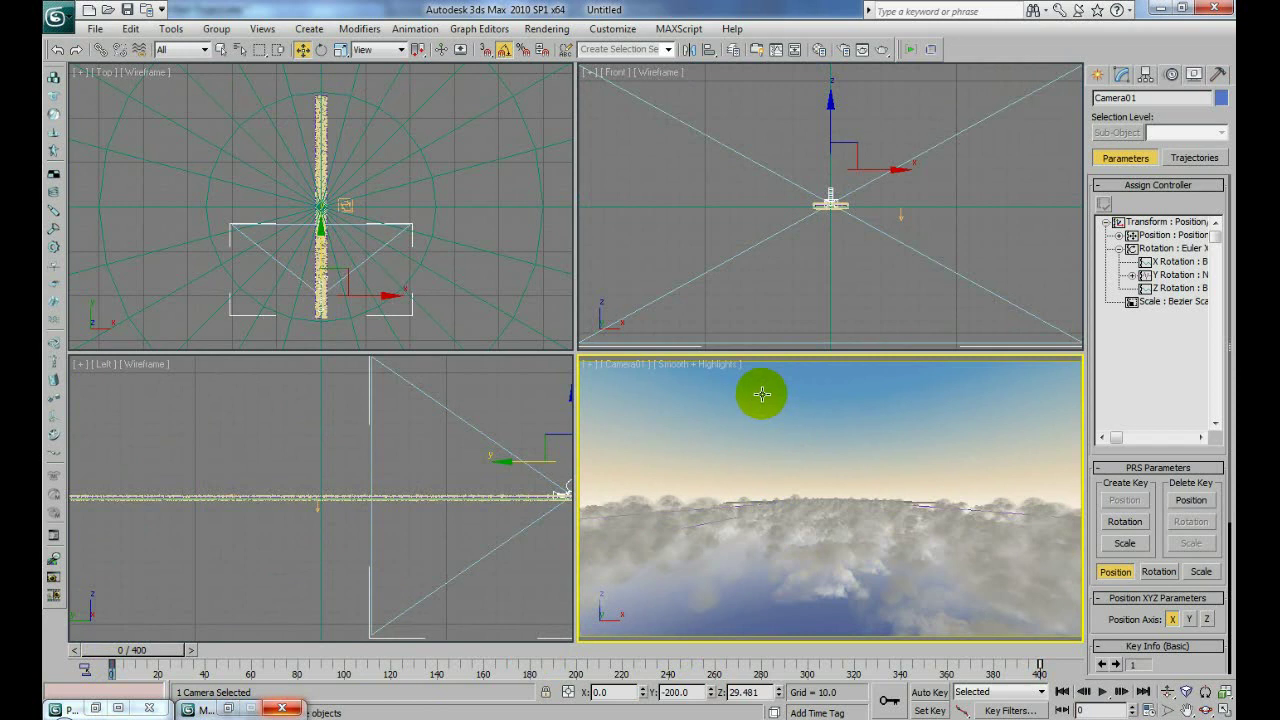
# - Open Render Setup and switch off Render 01 for the particle source in Particle View
pyautogui.click(547, 30)
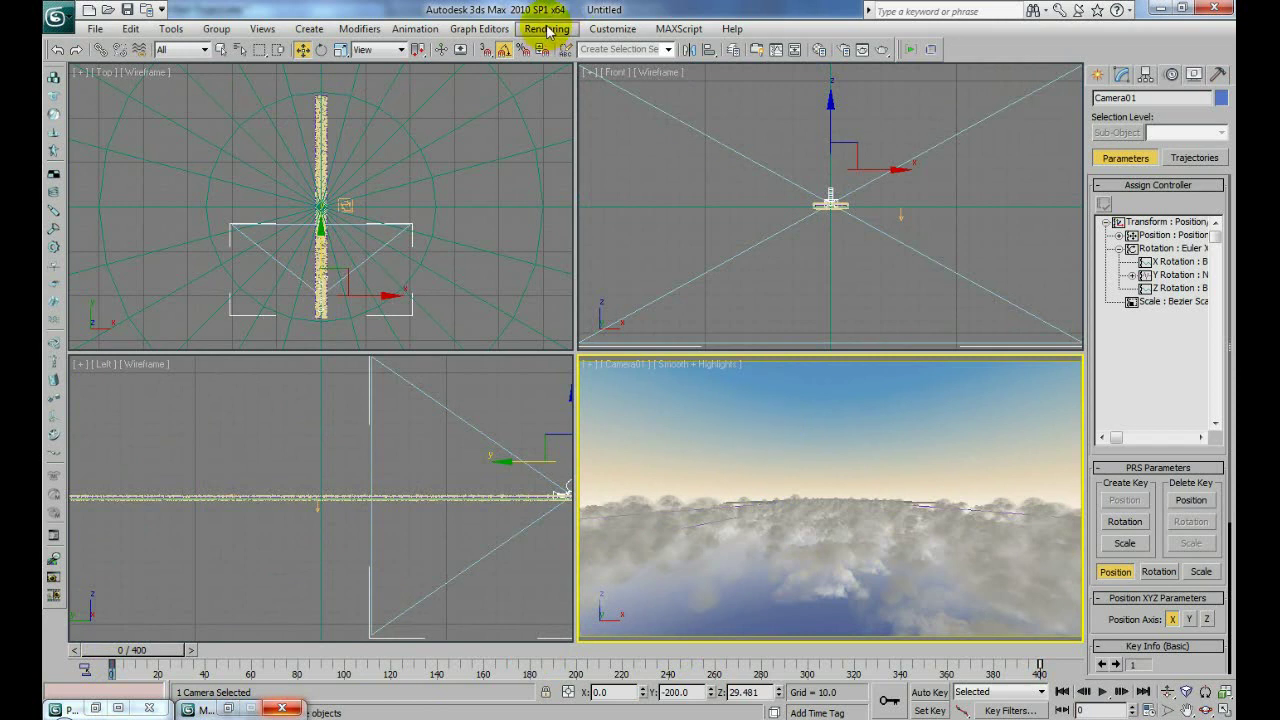
pyautogui.click(548, 30)
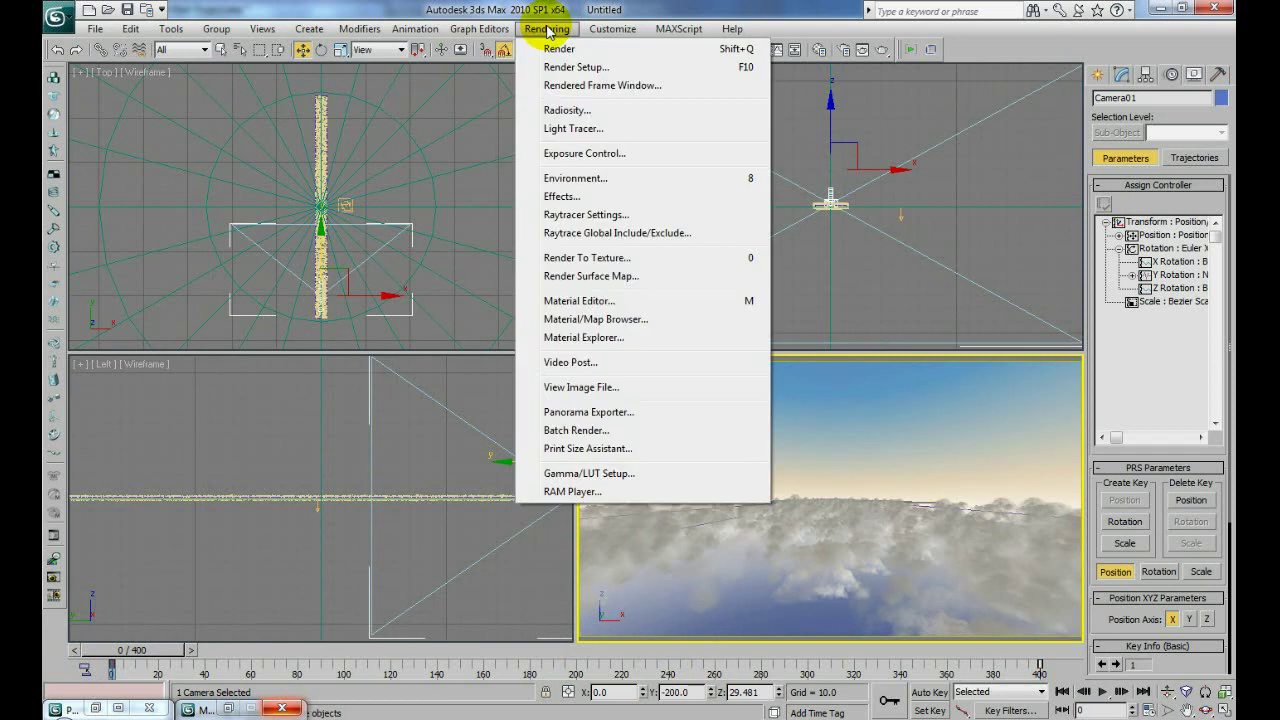
pyautogui.click(563, 68)
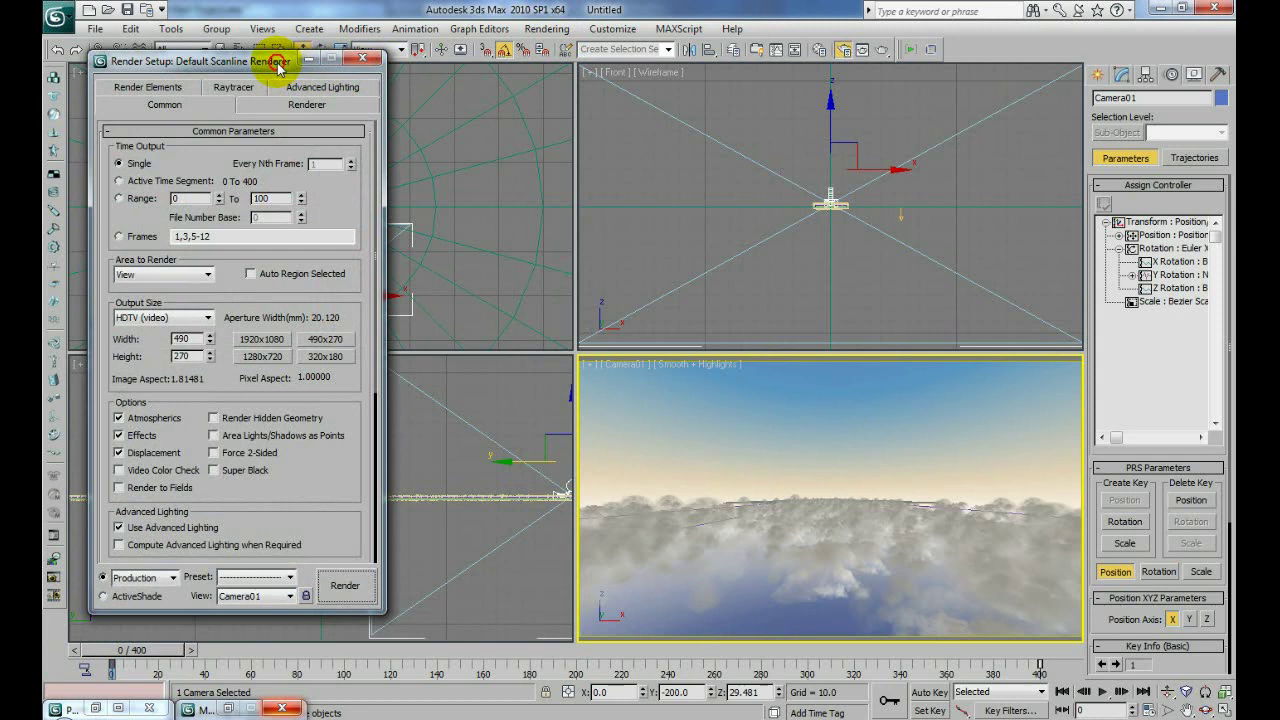
pyautogui.moveTo(278, 61); pyautogui.dragTo(283, 52)
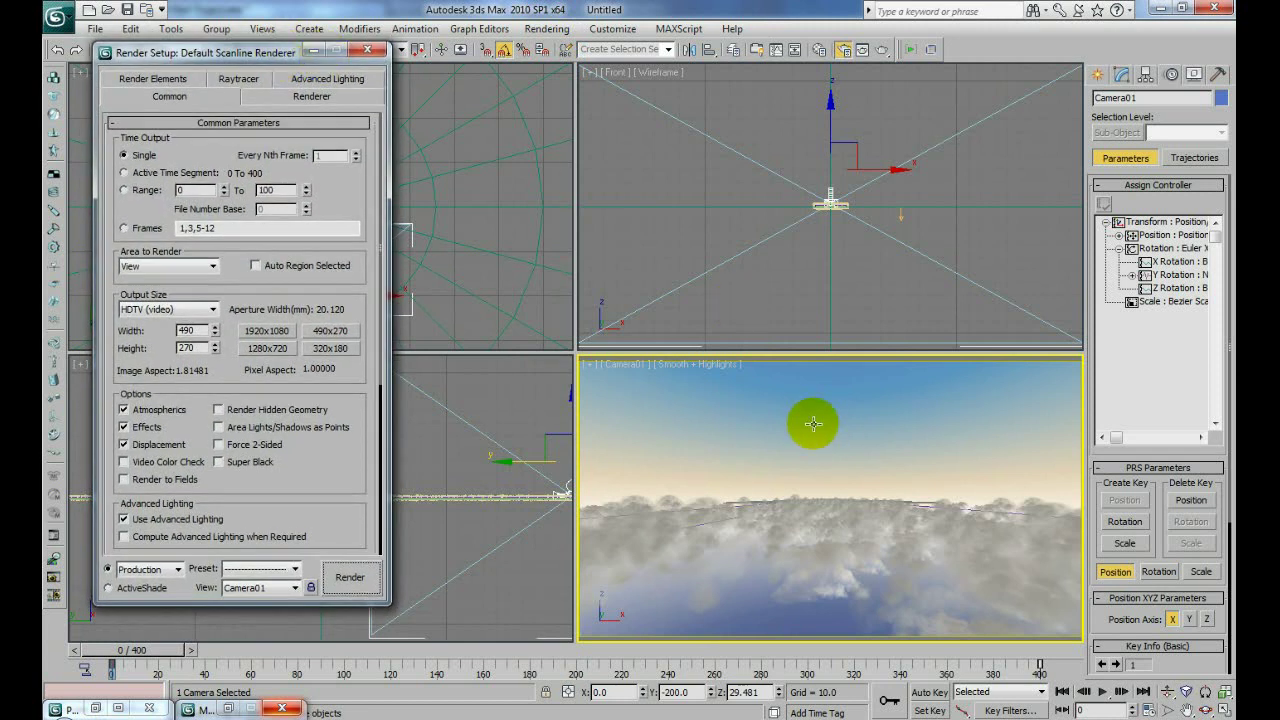
pyautogui.click(95, 708)
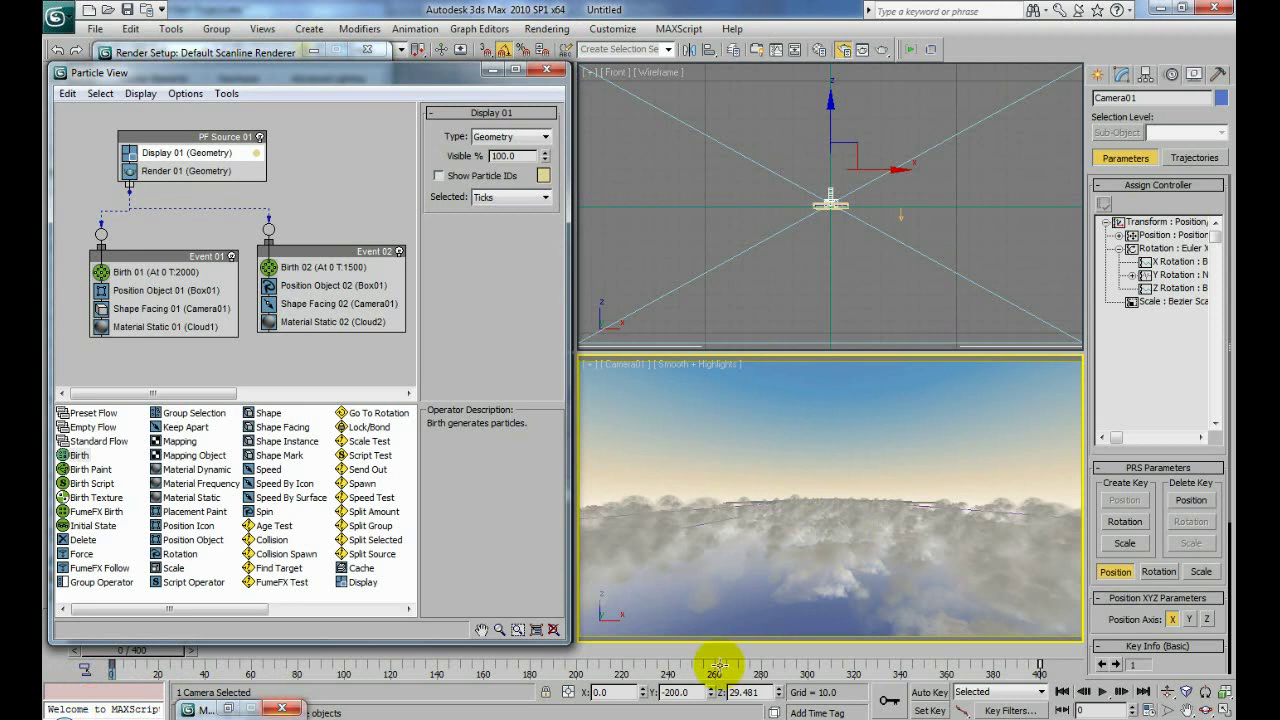
pyautogui.click(127, 173)
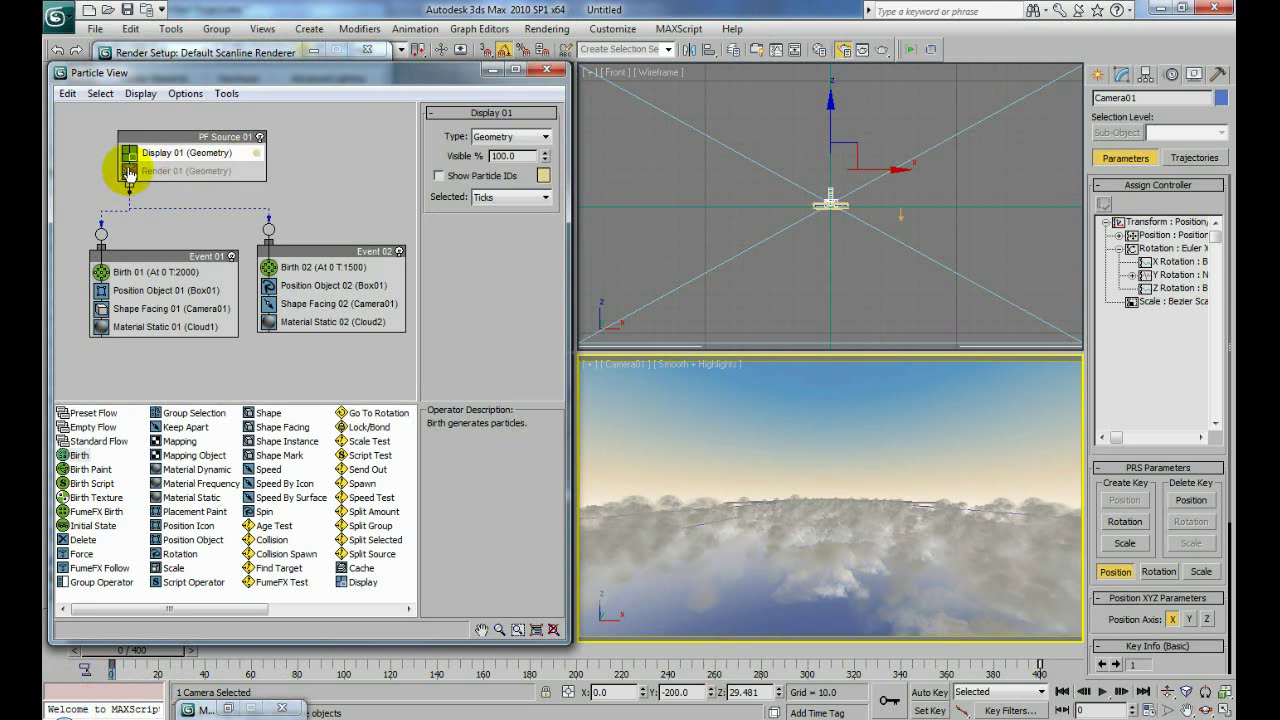
pyautogui.click(491, 72)
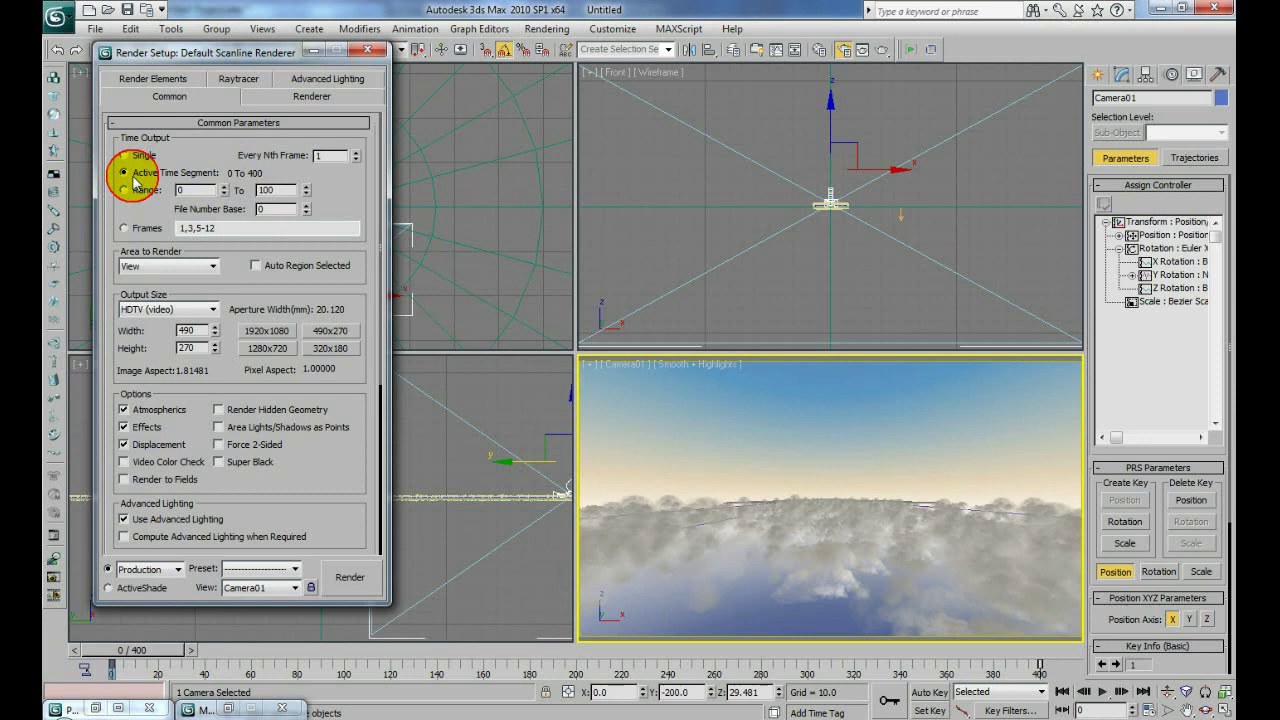
# - Set Time Output to Active Time Segment, covering frames 0 to 400
pyautogui.scroll(-1, 219, 163)
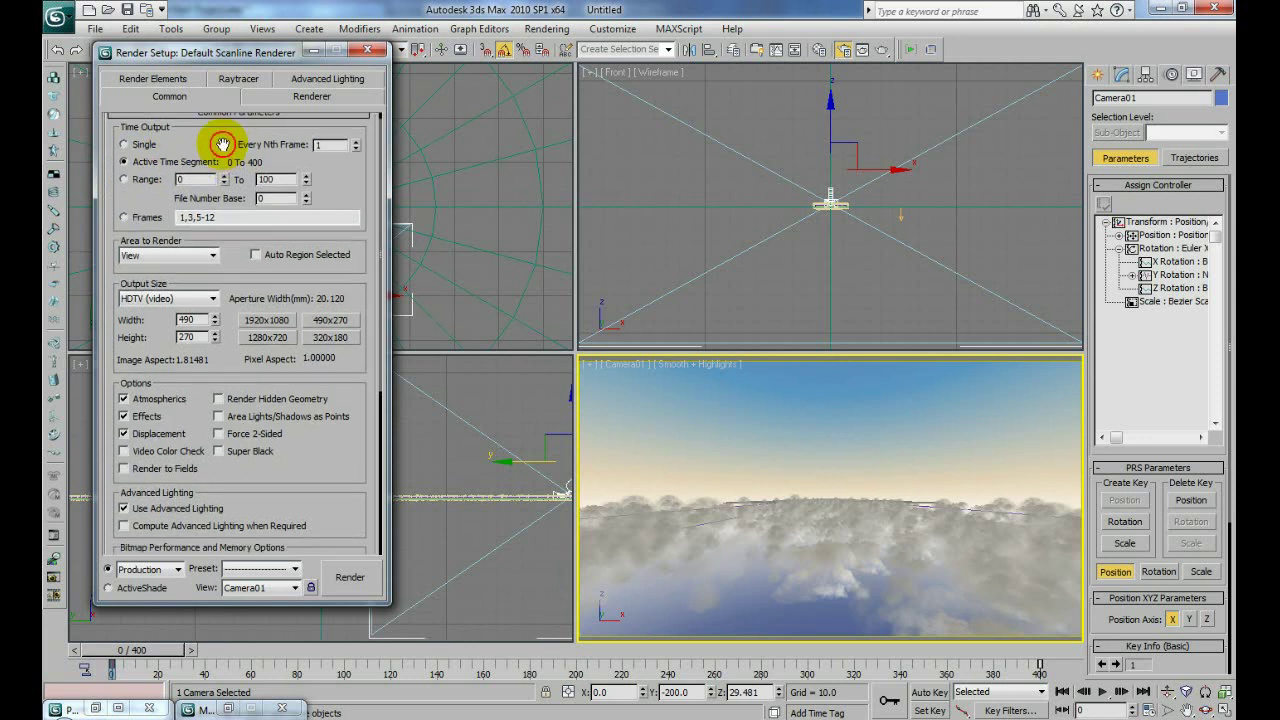
pyautogui.moveTo(252, 293); pyautogui.dragTo(251, 251)
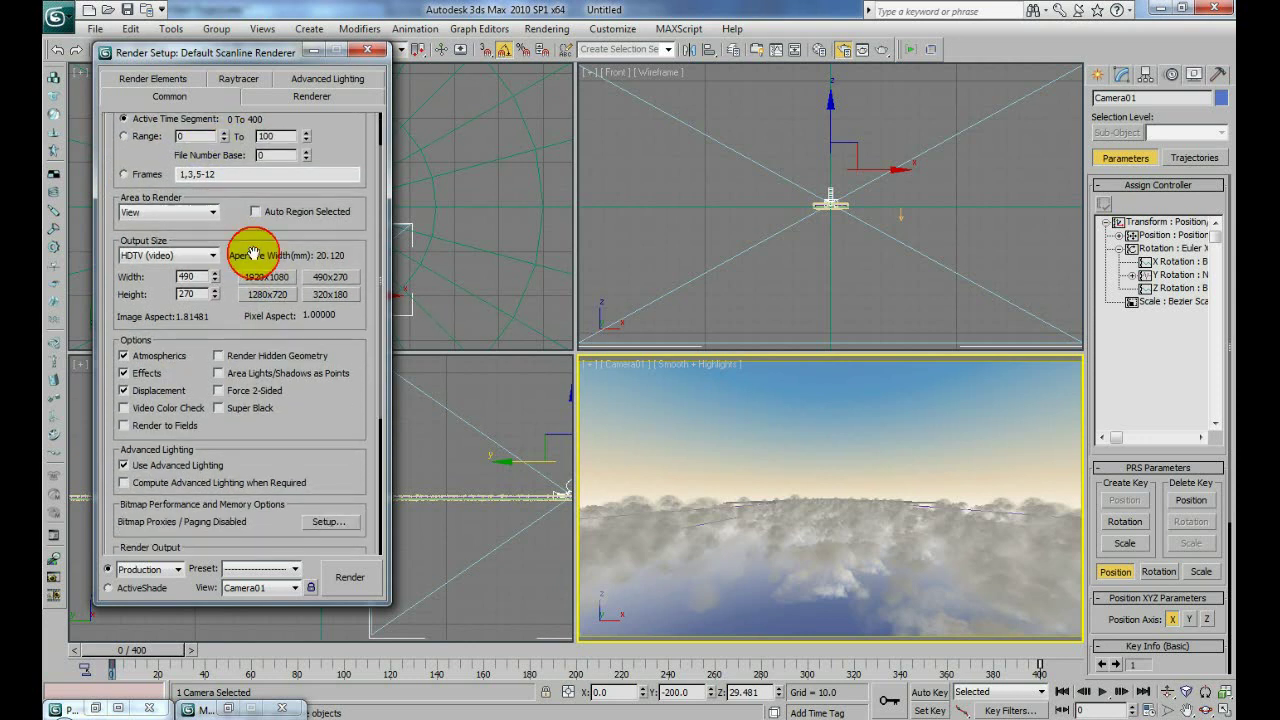
pyautogui.moveTo(311, 412); pyautogui.dragTo(305, 245)
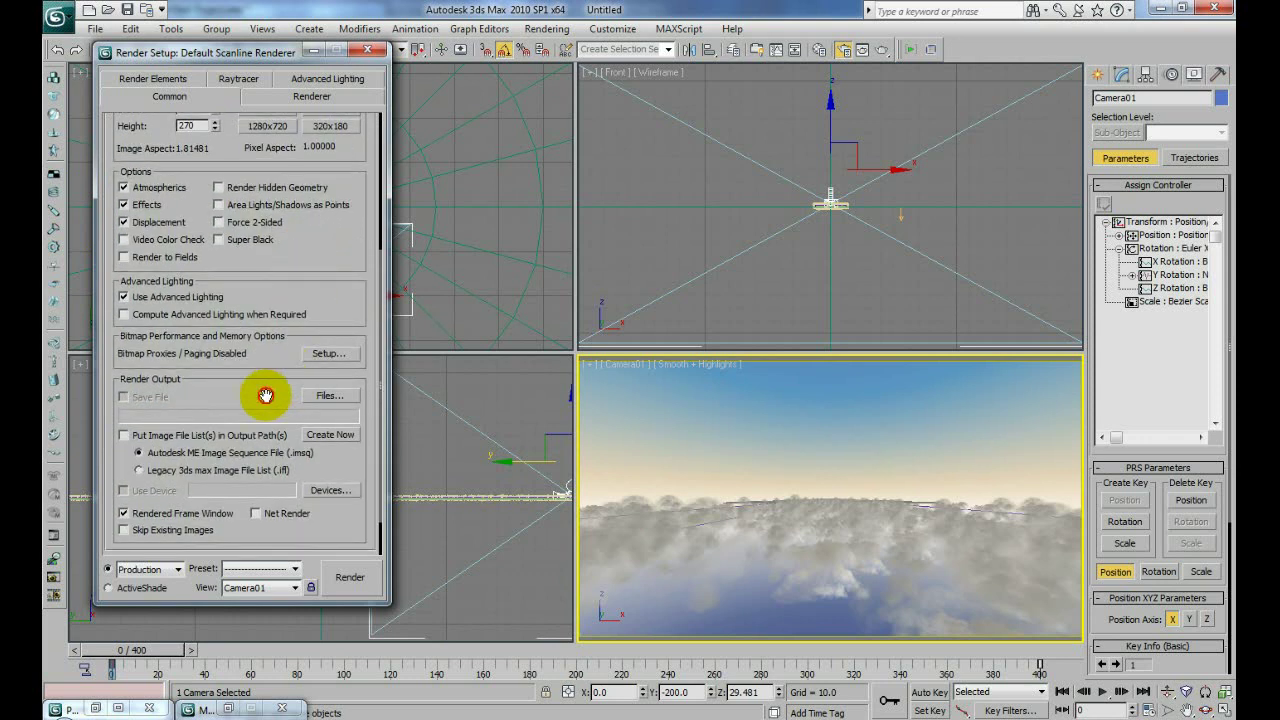
pyautogui.scroll(-3, 260, 397)
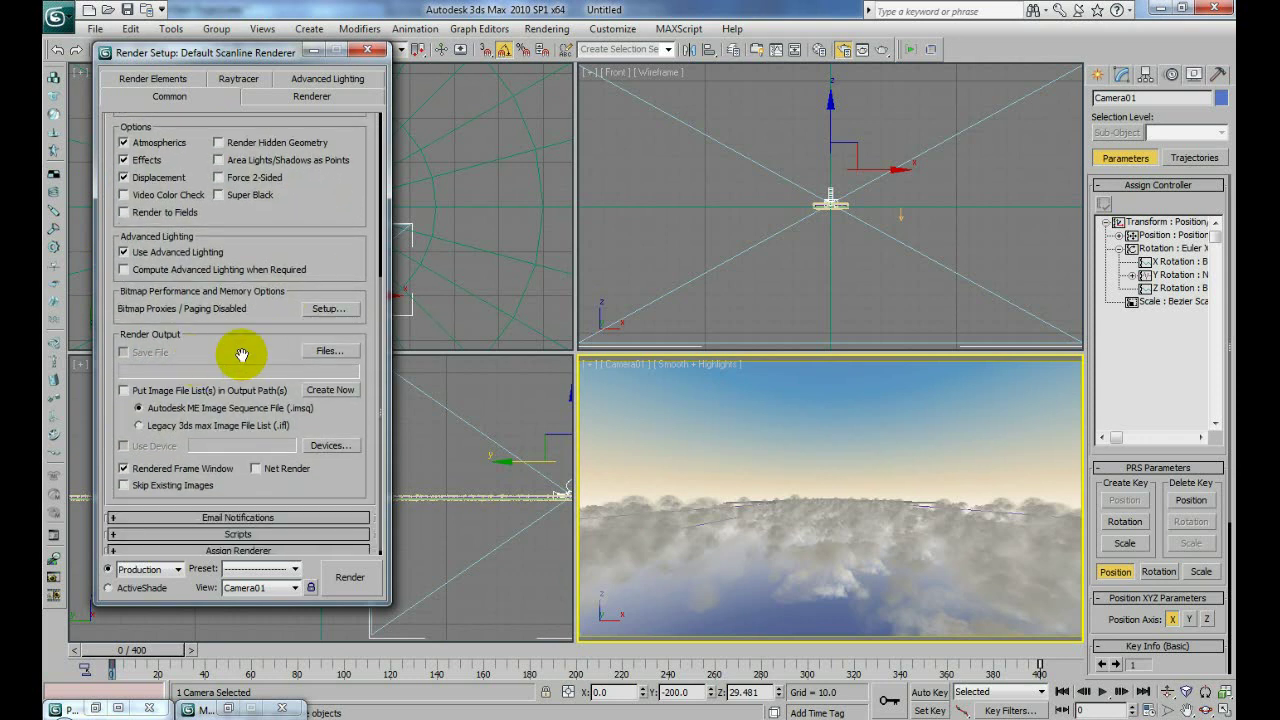
# - Create New folder (4) on the Desktop for render output and open it
pyautogui.click(330, 350)
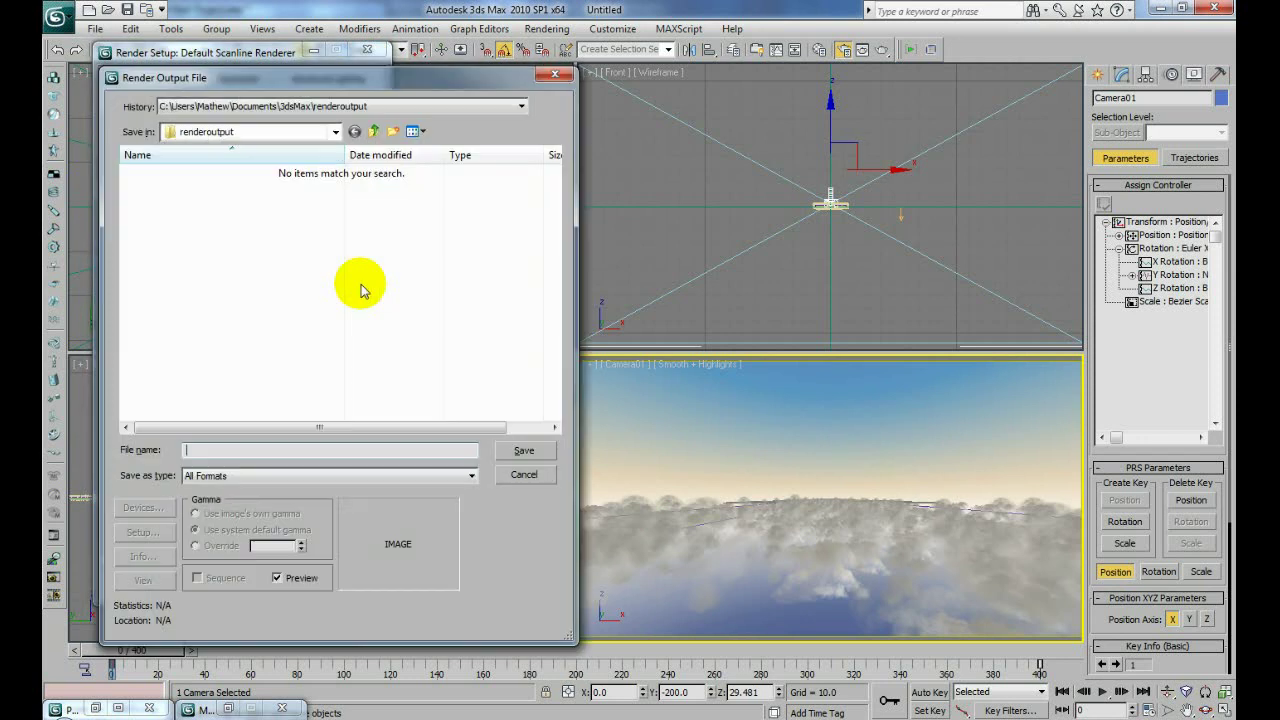
pyautogui.click(335, 131)
pyautogui.click(263, 150)
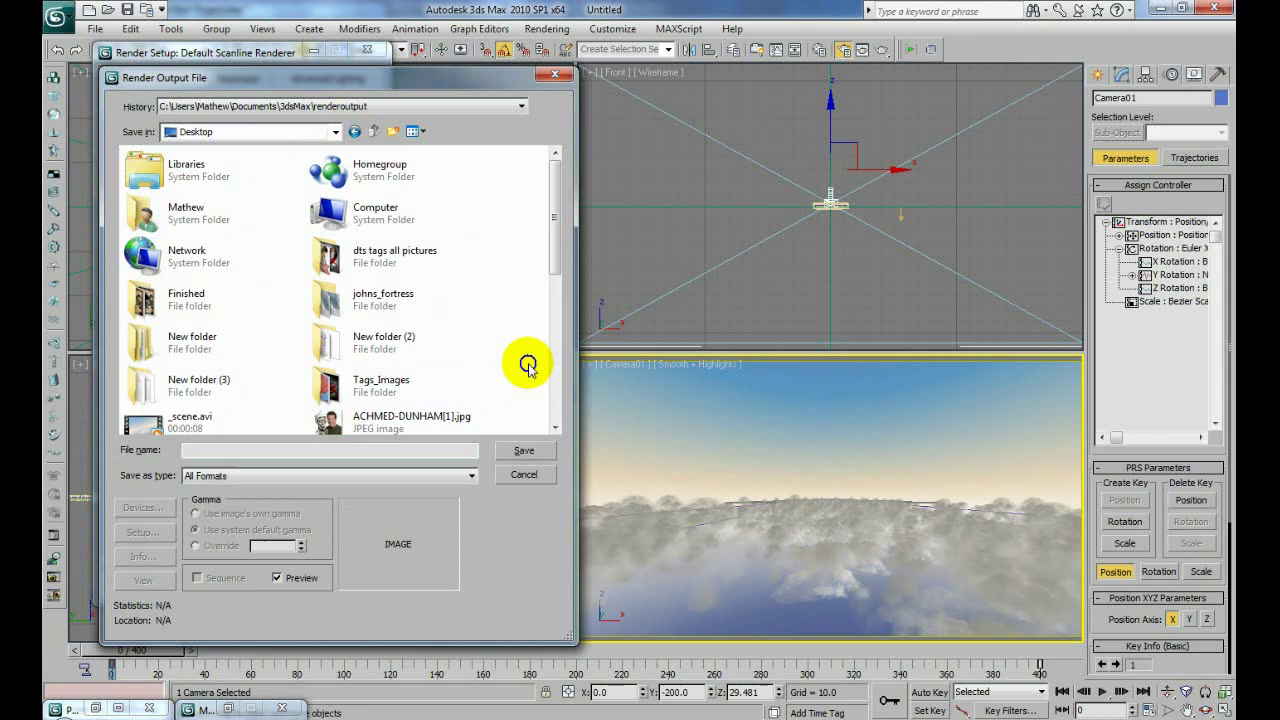
pyautogui.rightClick(527, 363)
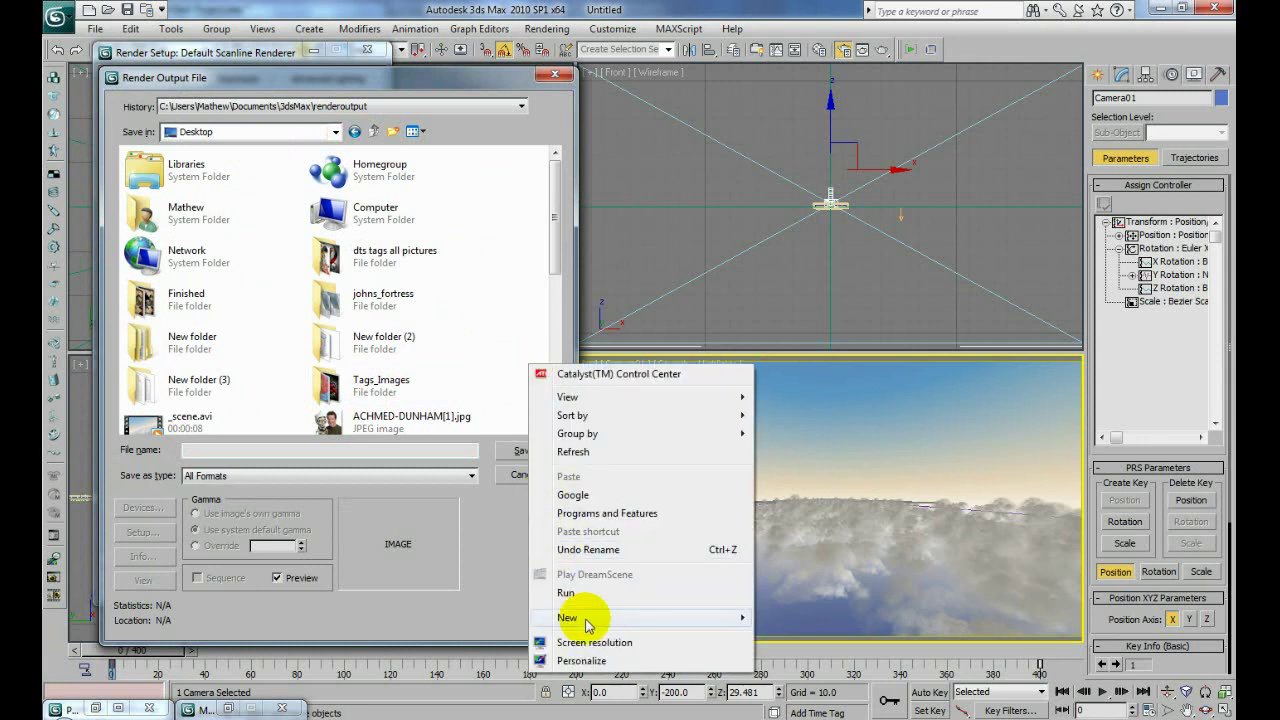
pyautogui.moveTo(587, 620)
pyautogui.click(826, 340)
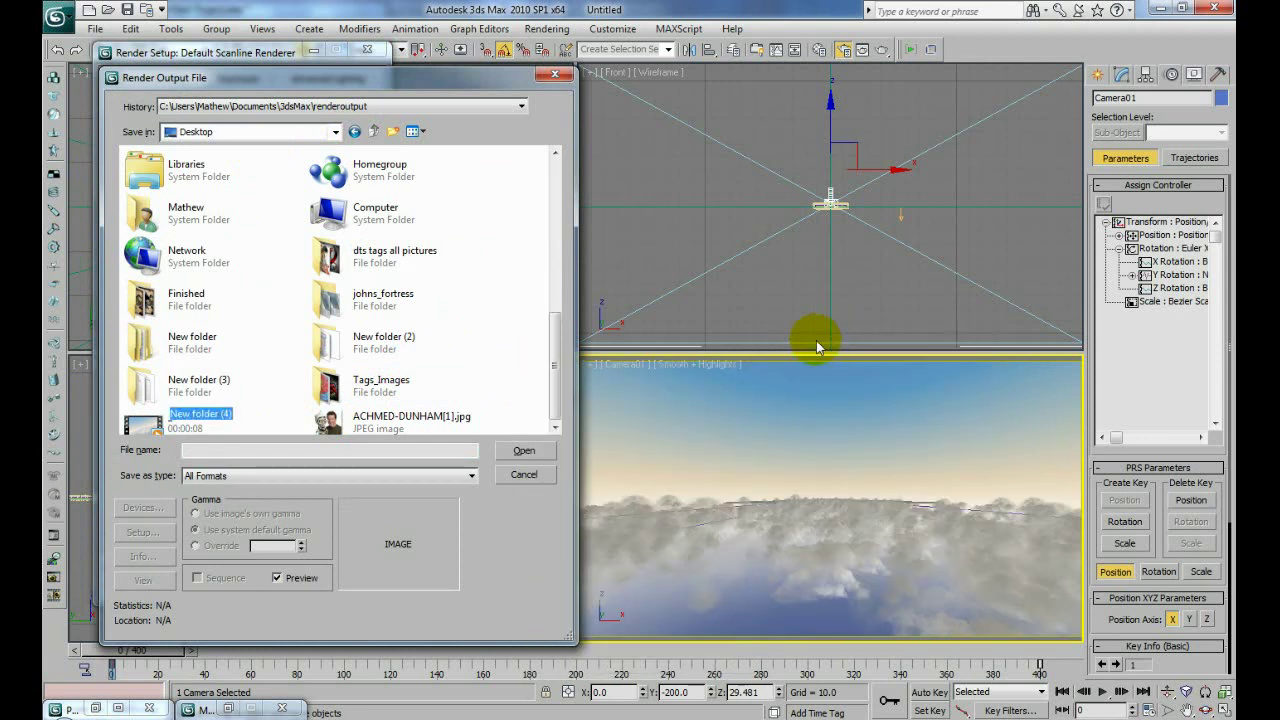
pyautogui.click(147, 424)
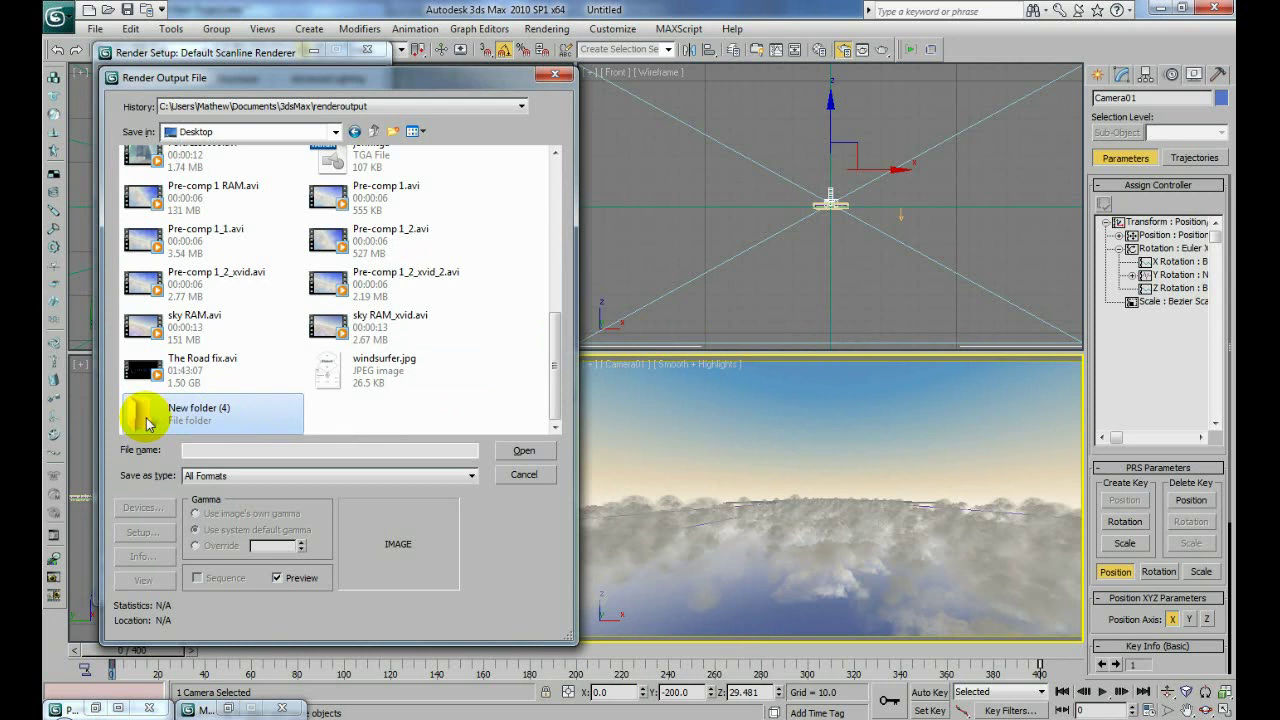
pyautogui.doubleClick(147, 424)
# - Create Sky and Clouds subfolders inside New folder (4)
pyautogui.rightClick(193, 309)
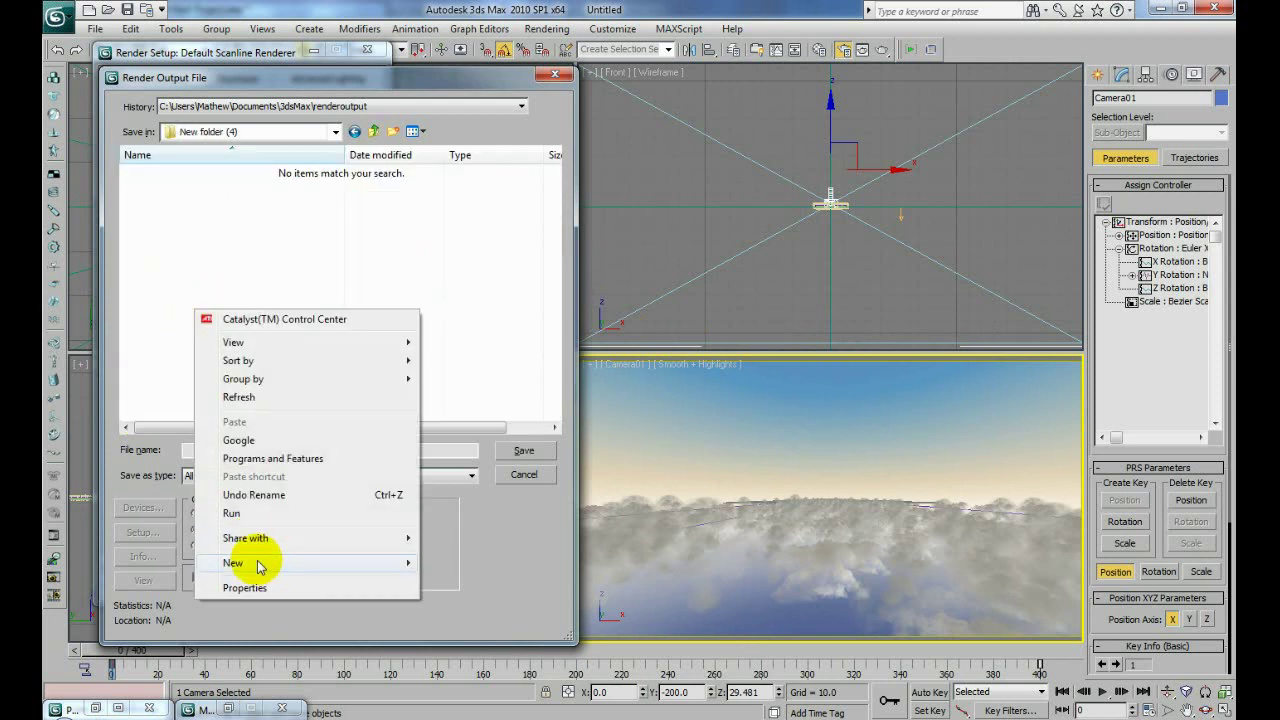
pyautogui.moveTo(258, 566)
pyautogui.click(472, 286)
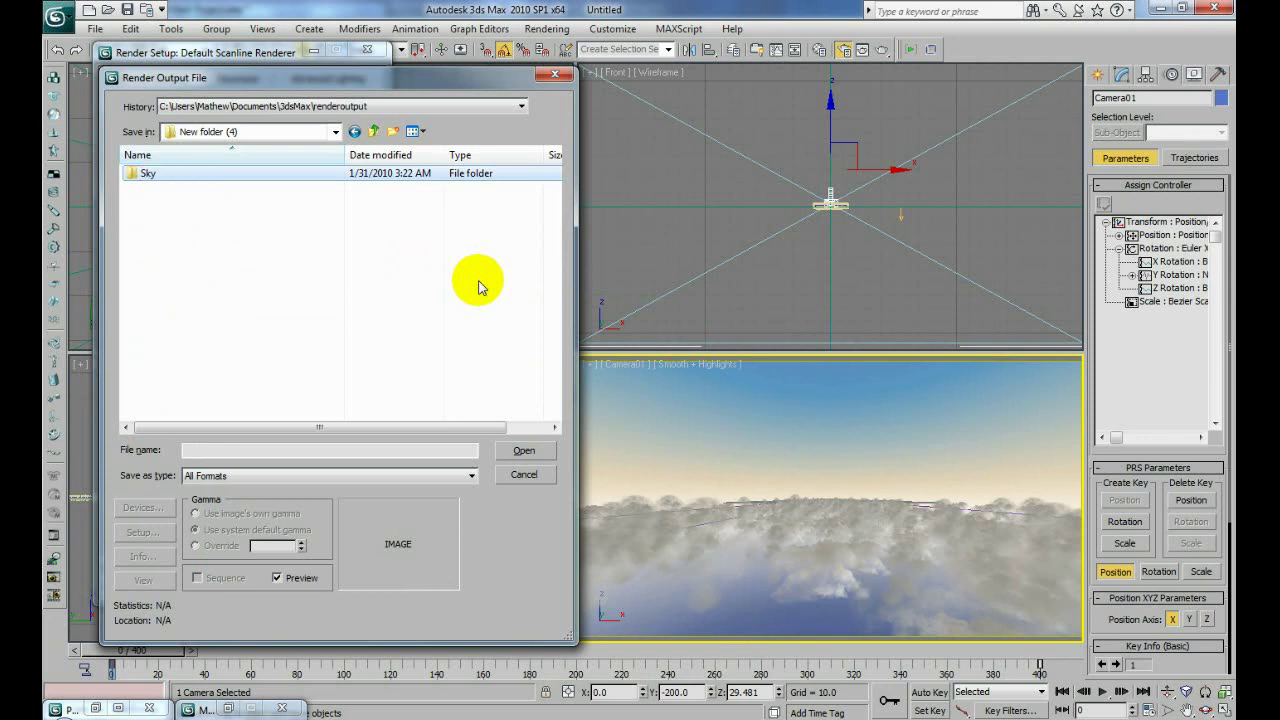
pyautogui.rightClick(283, 326)
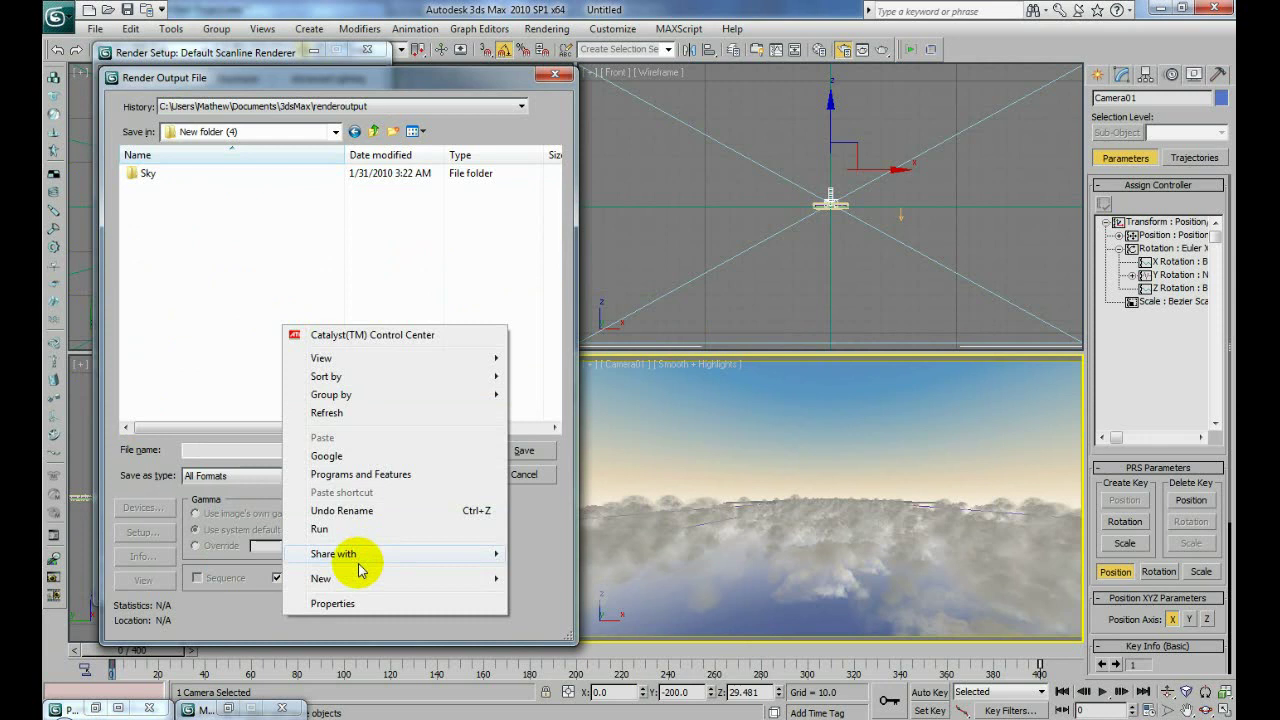
pyautogui.moveTo(362, 589)
pyautogui.click(565, 295)
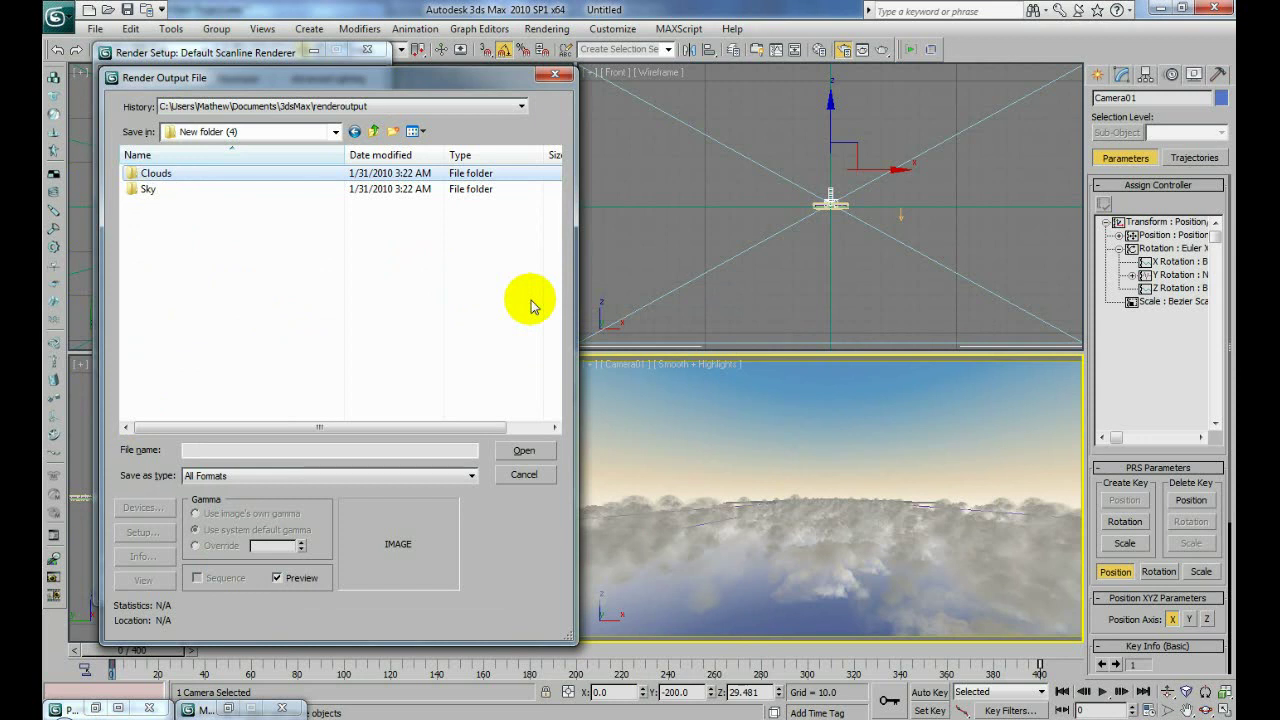
# - Save the render output as sky.tga in the Sky folder, accepting the TGA options
pyautogui.doubleClick(150, 191)
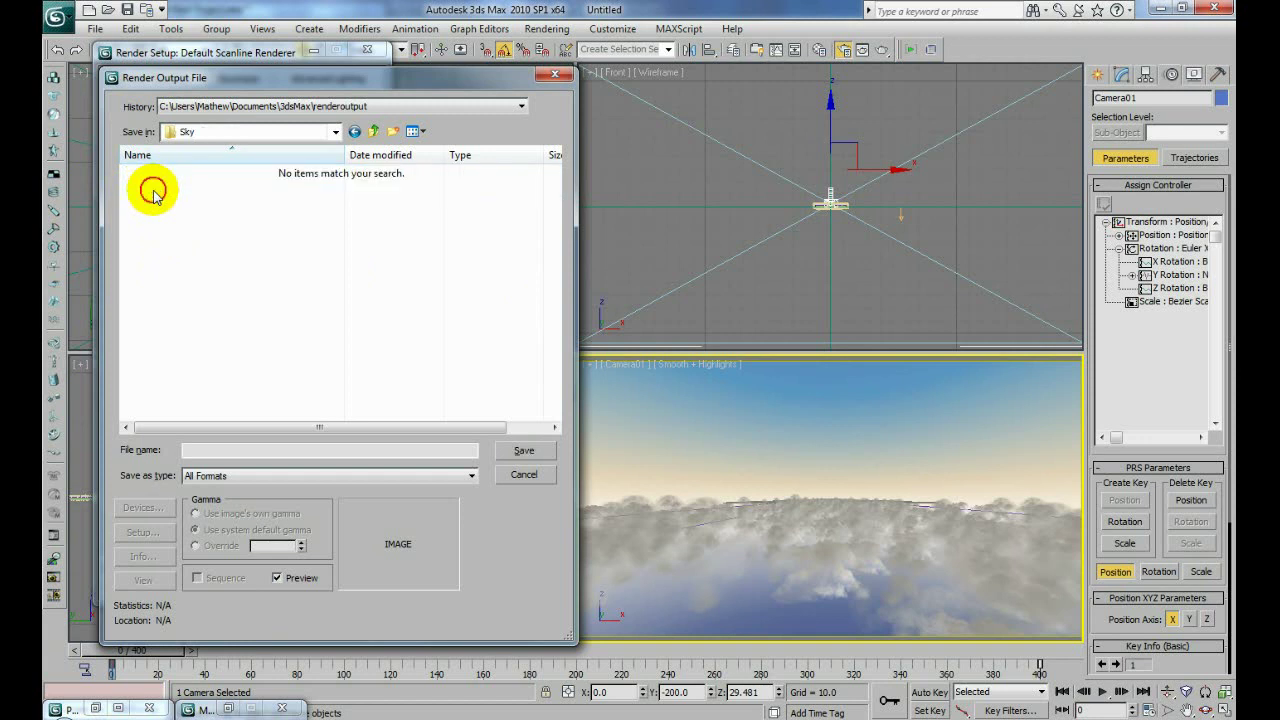
pyautogui.click(230, 450)
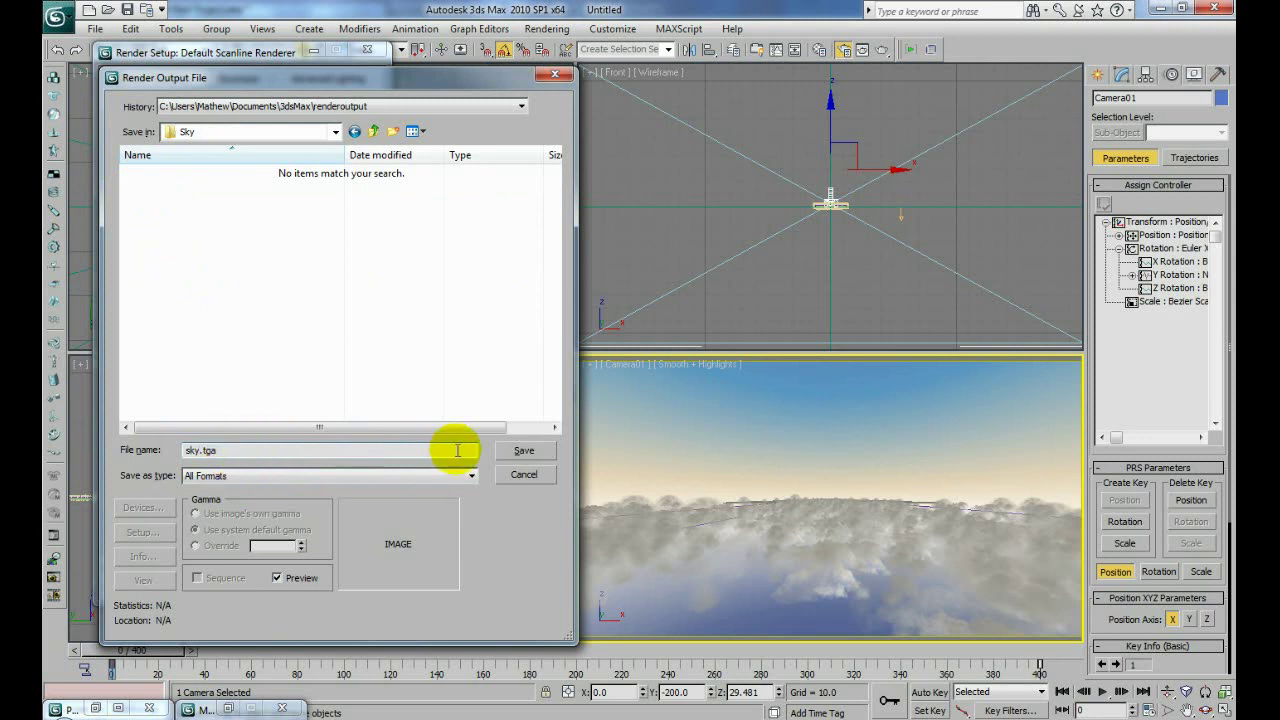
pyautogui.click(522, 451)
pyautogui.click(476, 456)
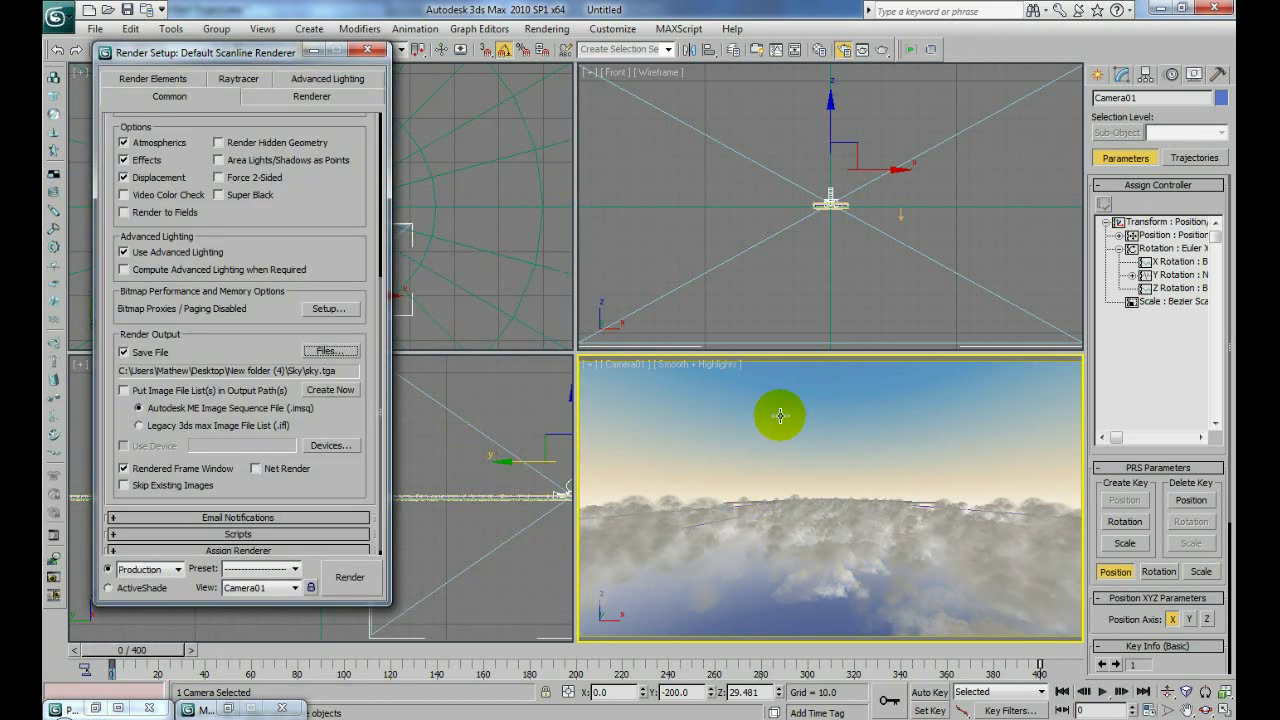
# - Render frames 0–400 from Camera01 to the sky.tga sequence
pyautogui.moveTo(258, 311)
pyautogui.mouseDown()
pyautogui.moveTo(264, 569)
pyautogui.moveTo(340, 475)
pyautogui.moveTo(340, 334)
pyautogui.moveTo(258, 290)
pyautogui.mouseUp()
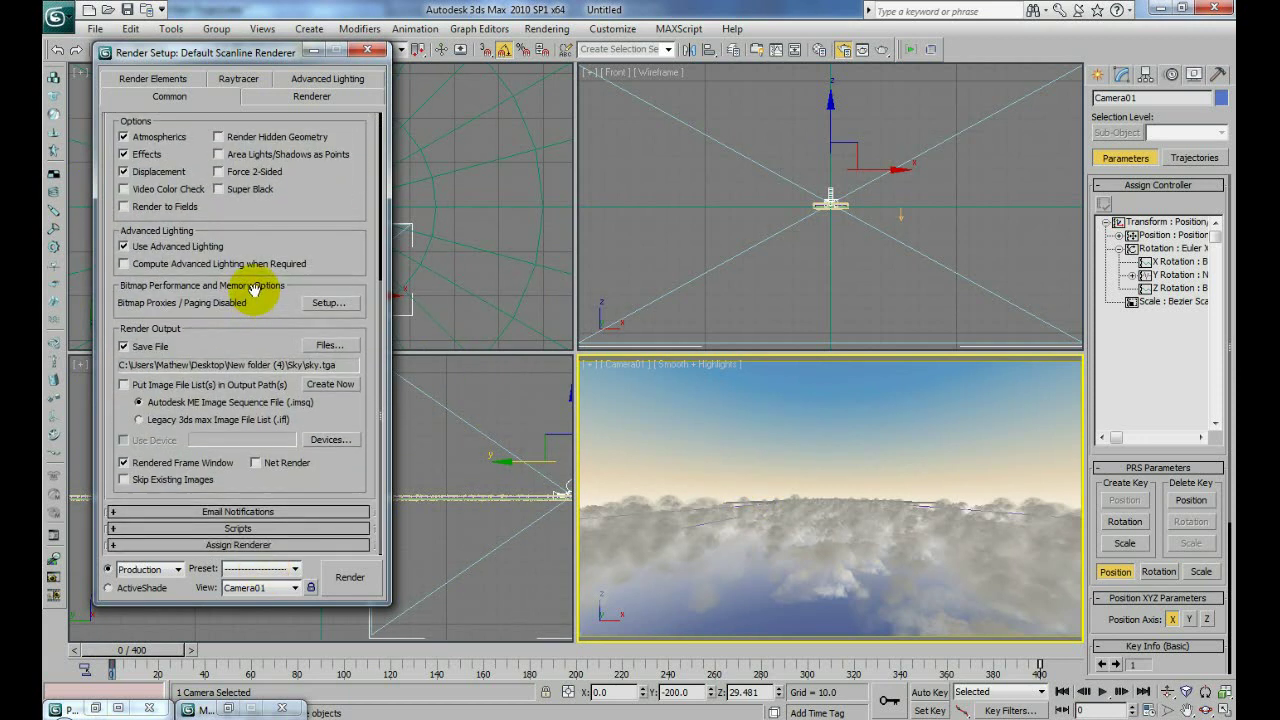
pyautogui.click(342, 574)
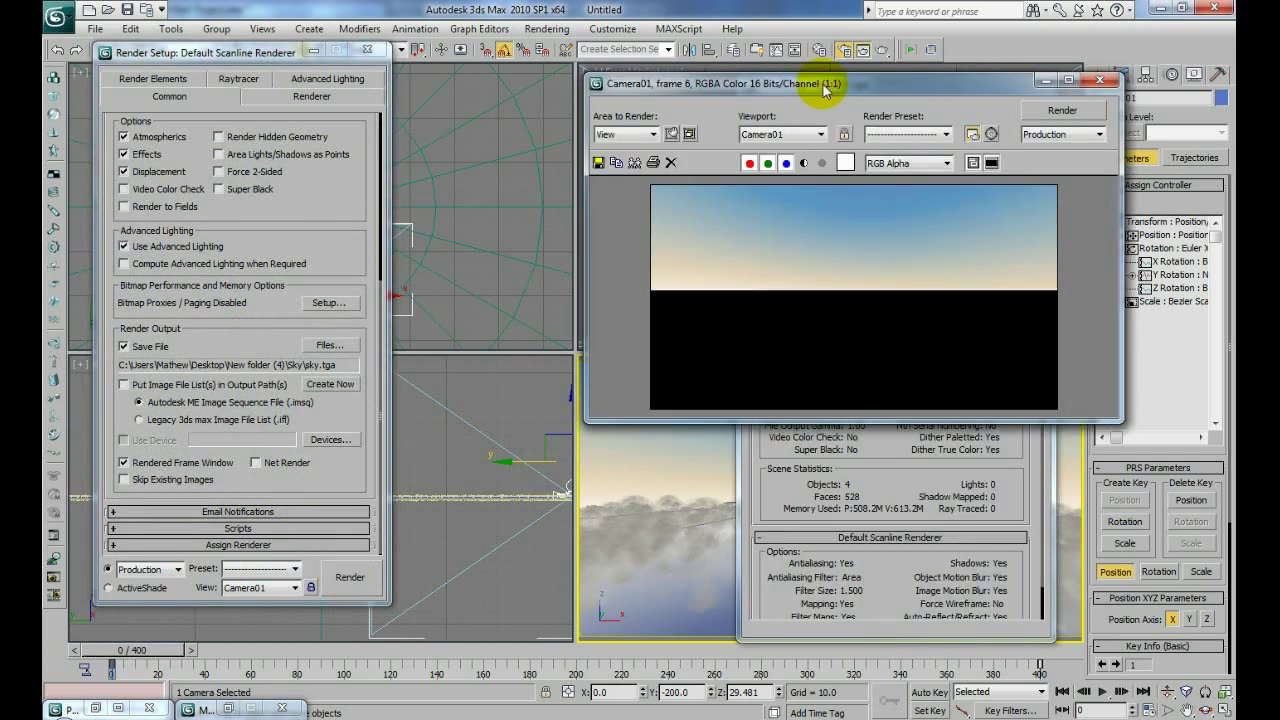
pyautogui.moveTo(823, 83); pyautogui.dragTo(537, 87)
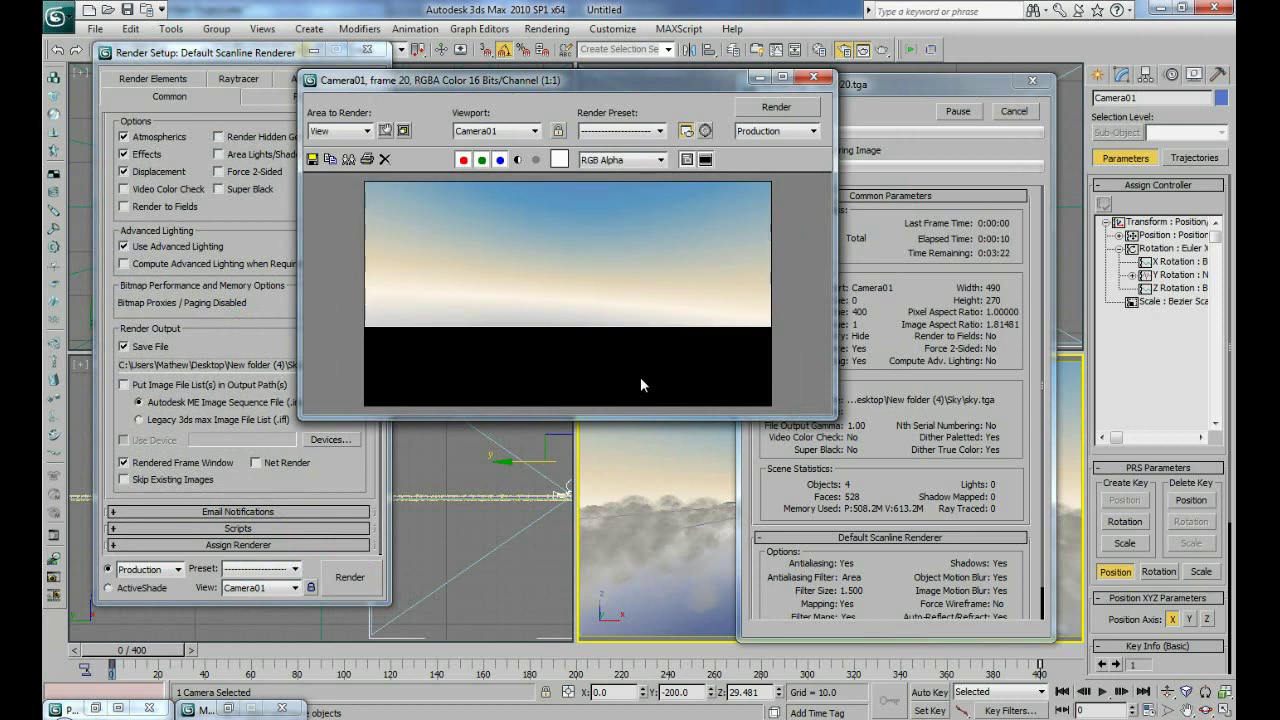
pyautogui.click(640, 377)
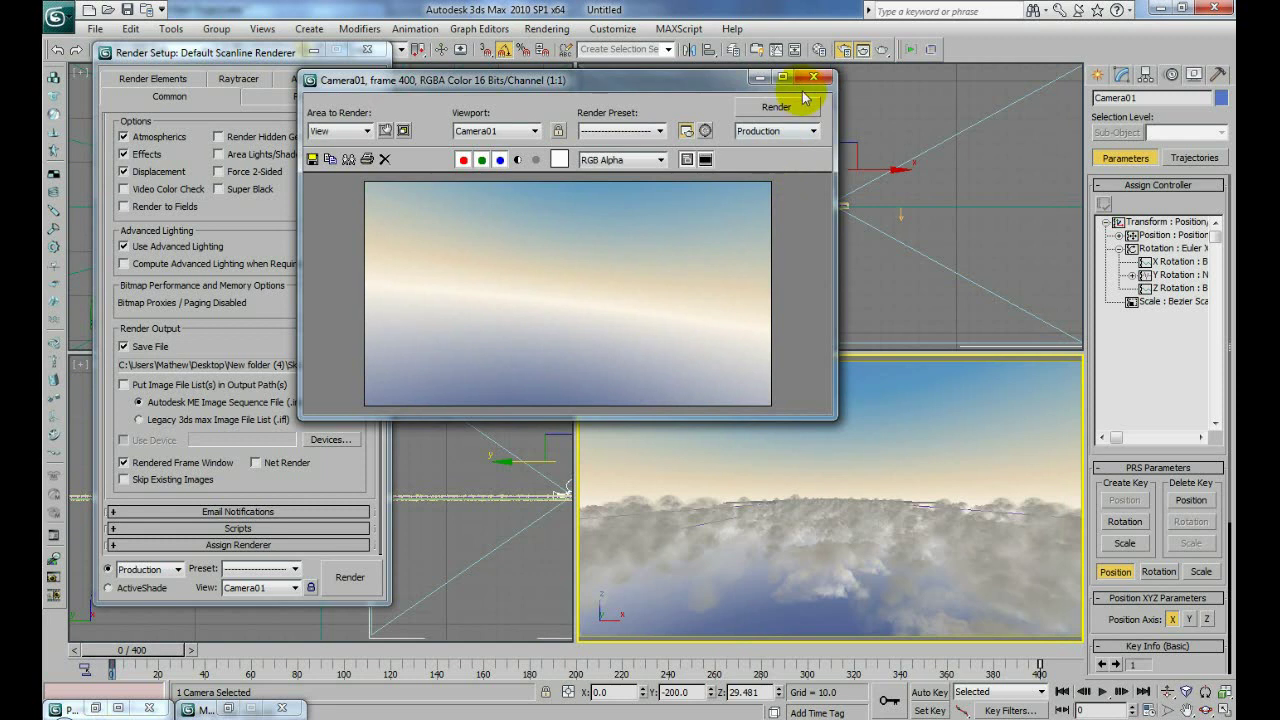
# - Turn off Renderable in Sphere01's Object Properties, then briefly check Particle View
pyautogui.click(813, 77)
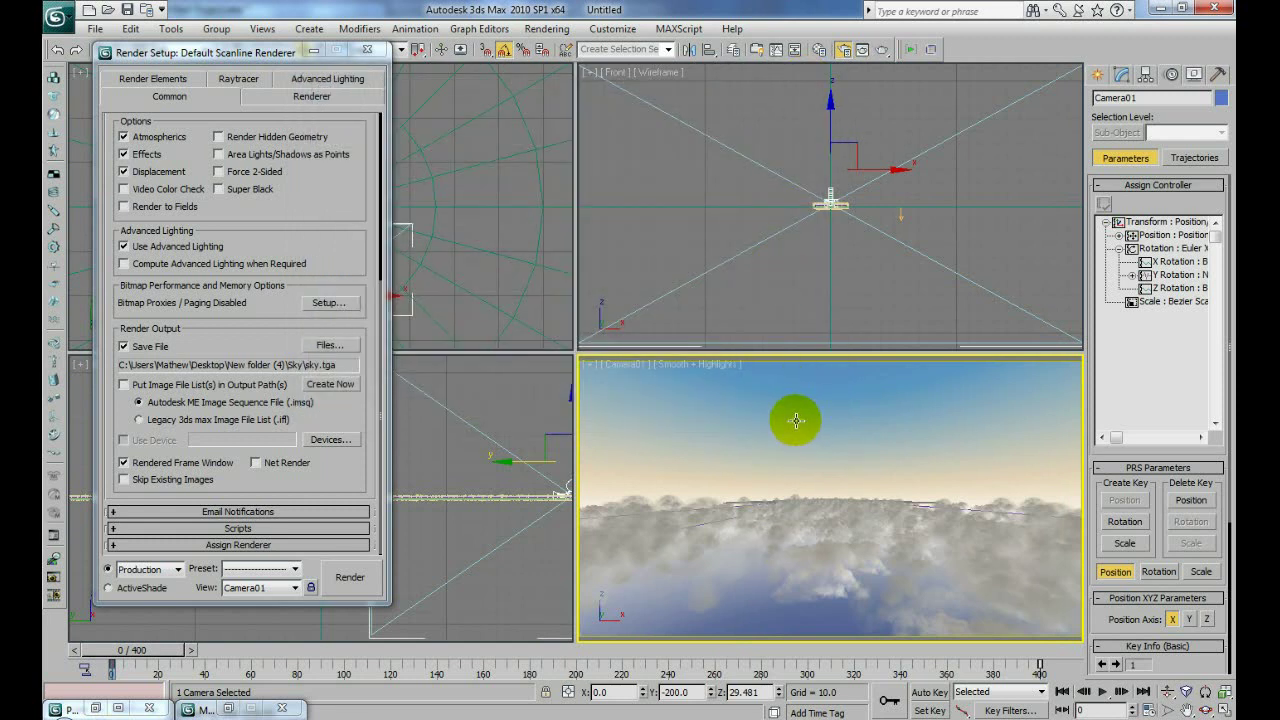
pyautogui.click(839, 412)
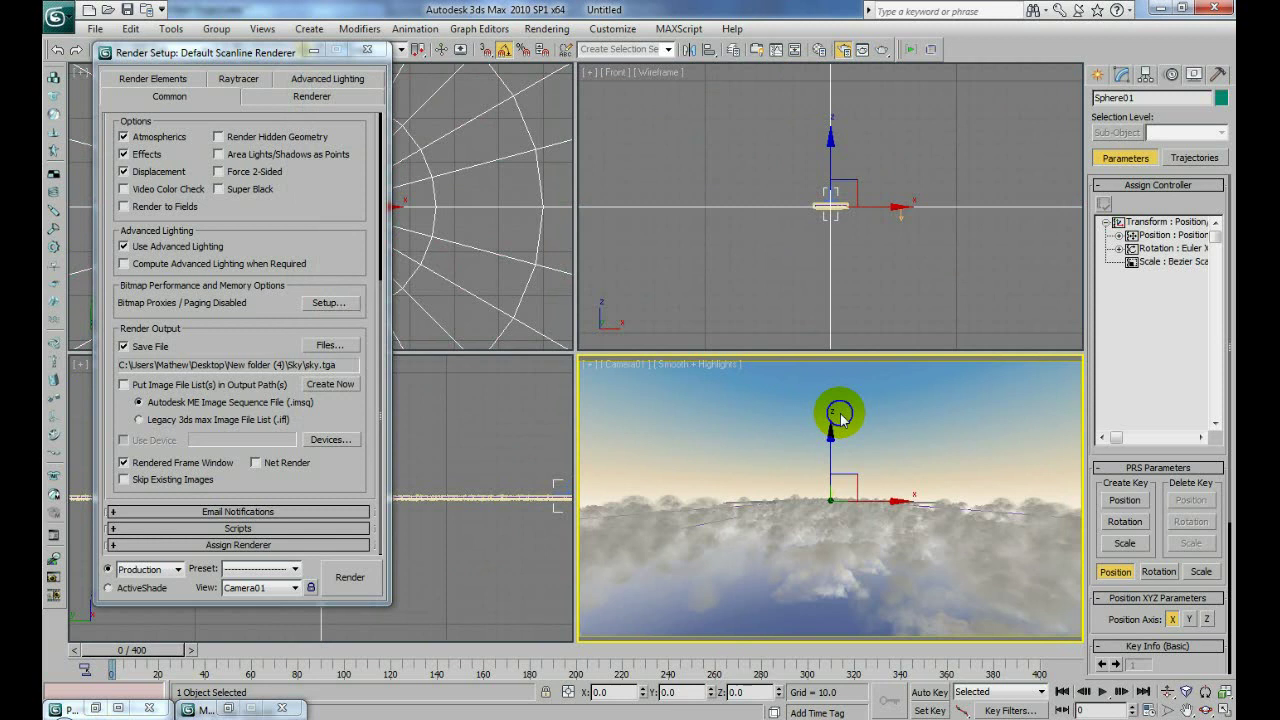
pyautogui.rightClick(841, 418)
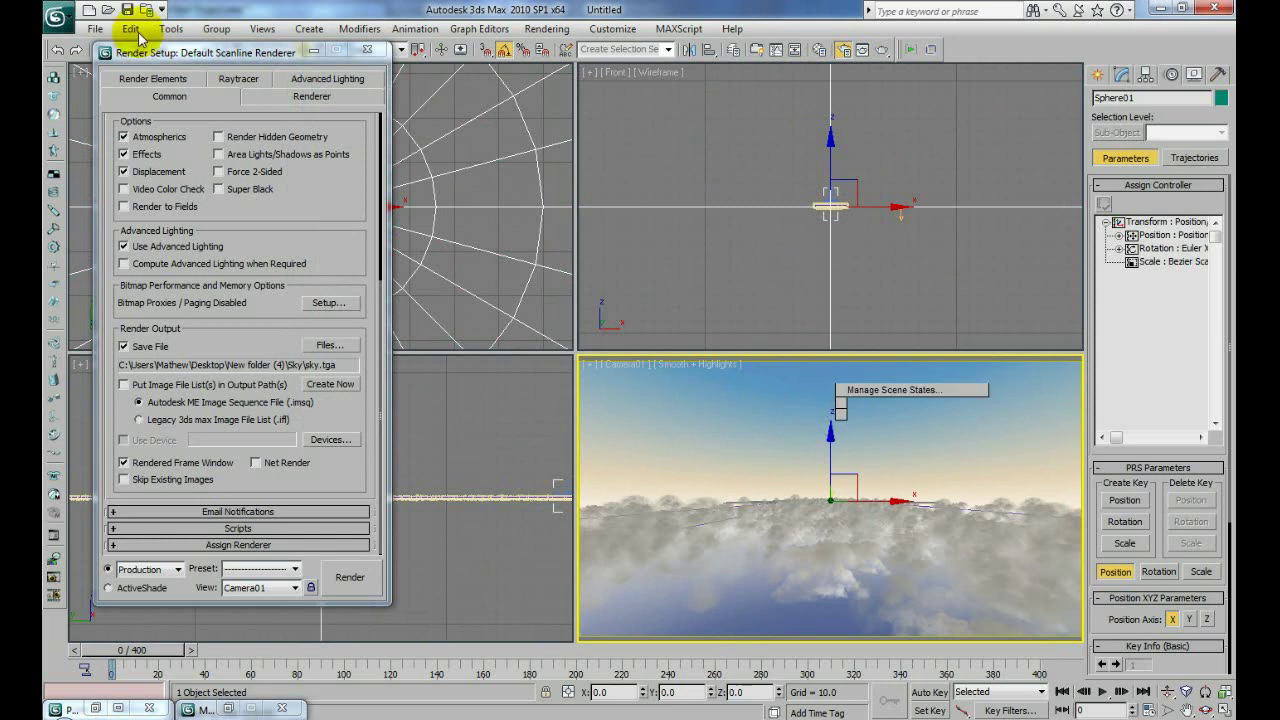
pyautogui.click(131, 29)
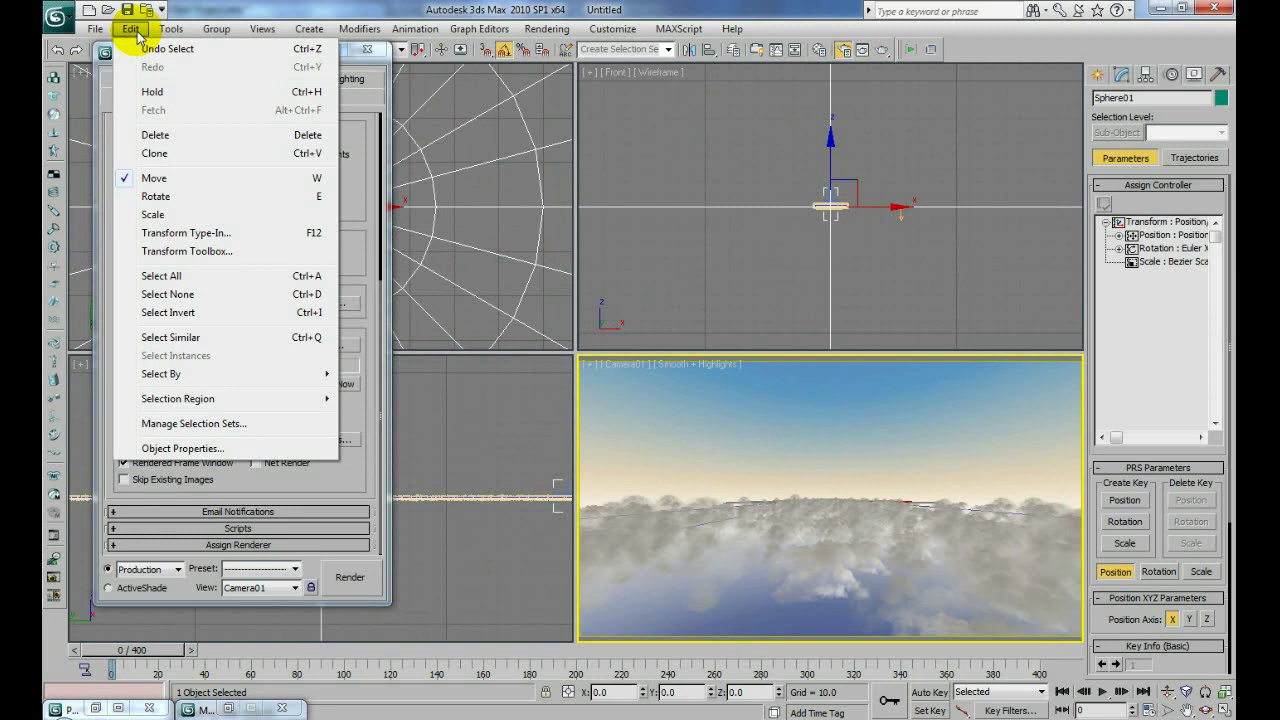
pyautogui.click(183, 447)
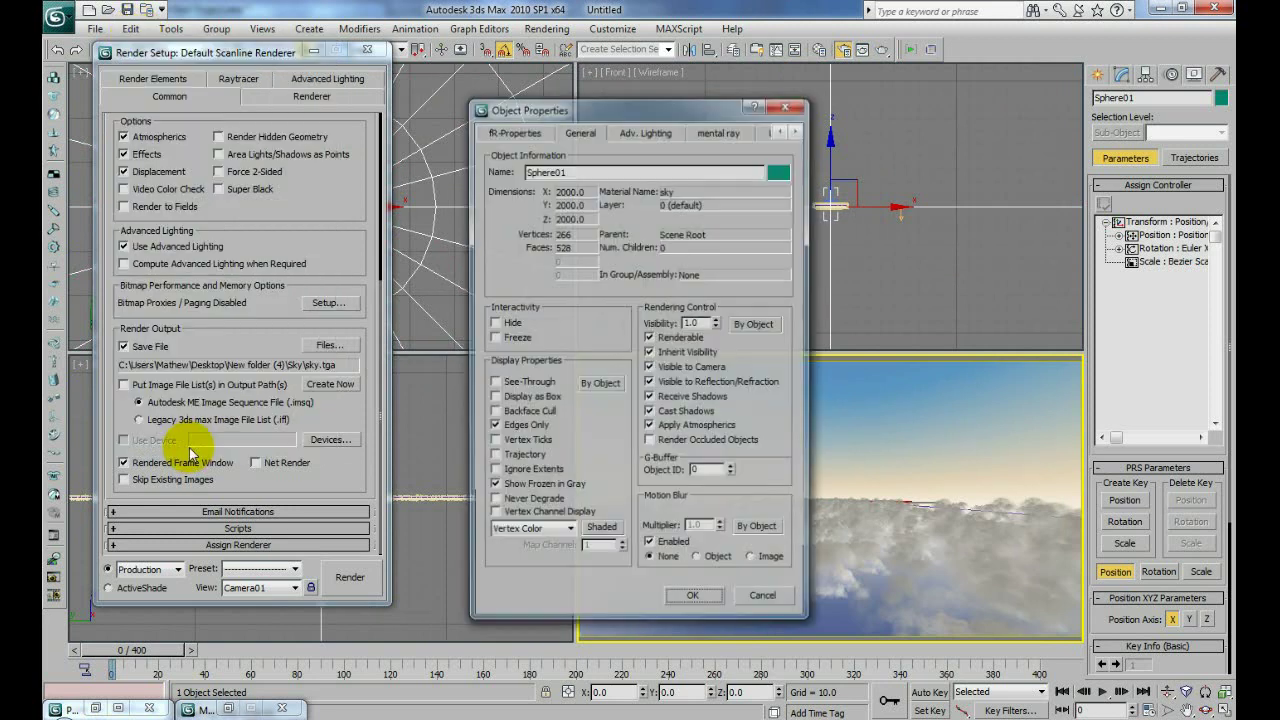
pyautogui.click(652, 338)
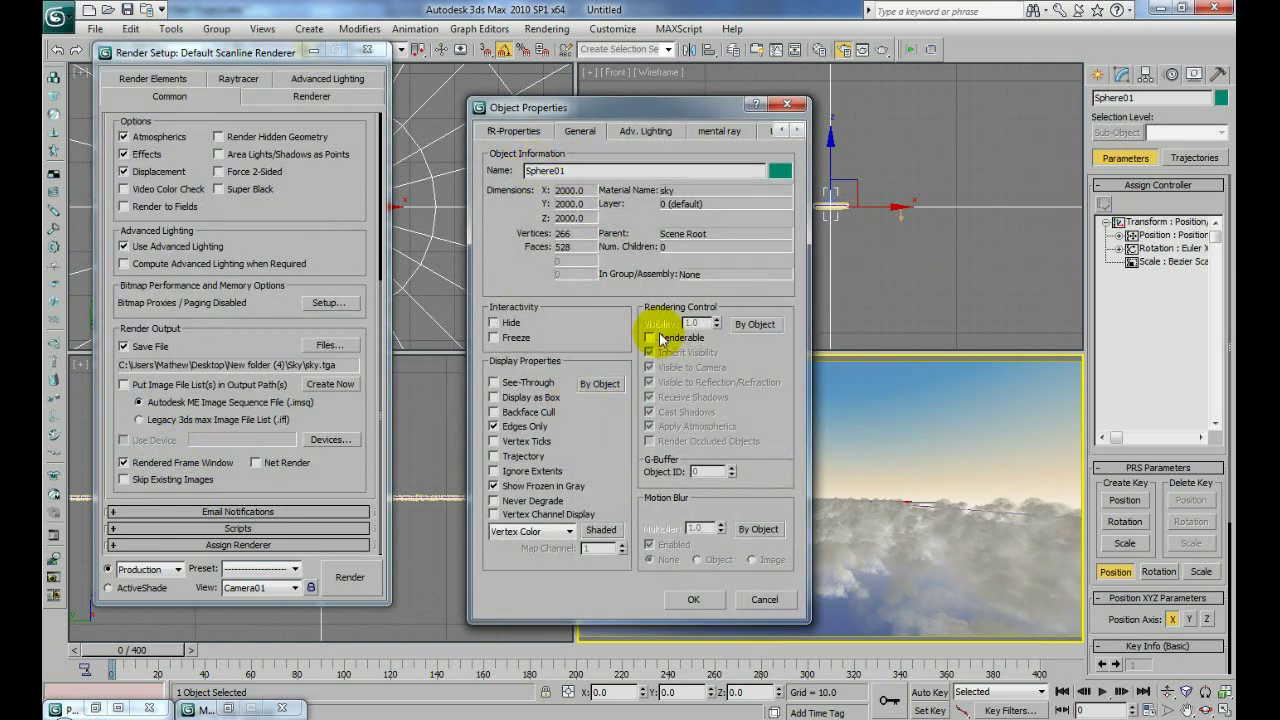
pyautogui.click(694, 601)
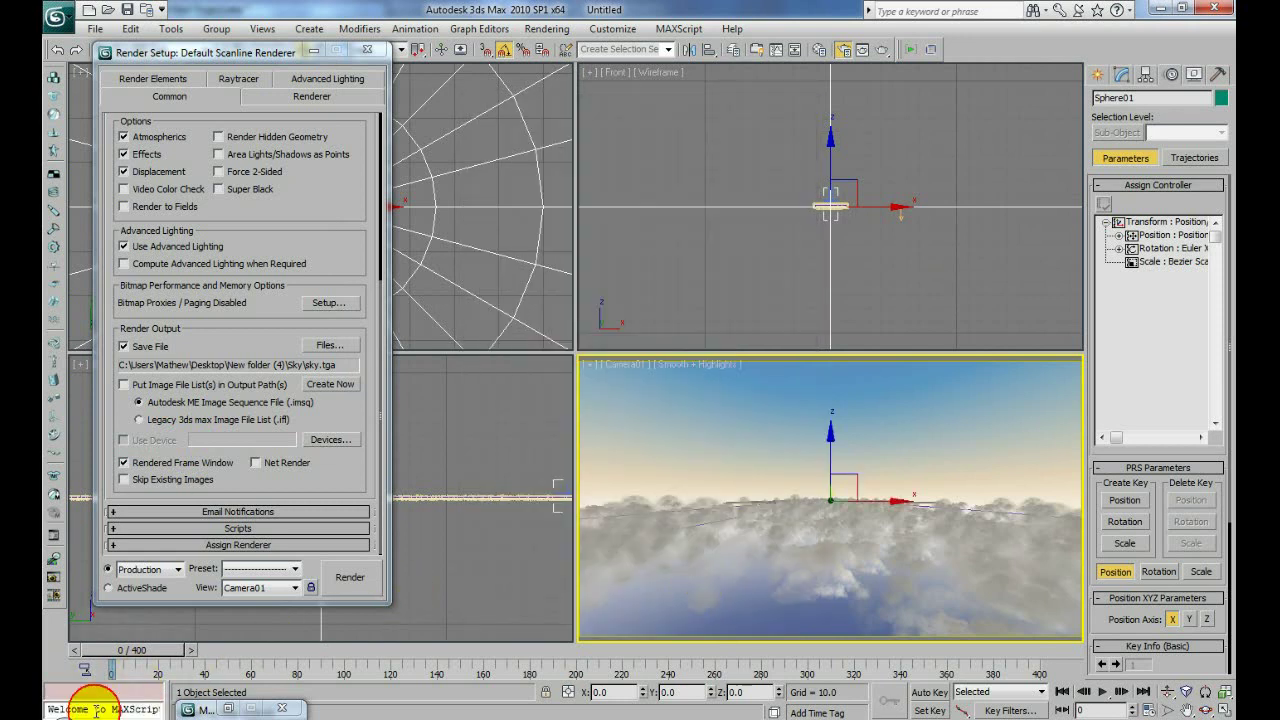
pyautogui.press('6')
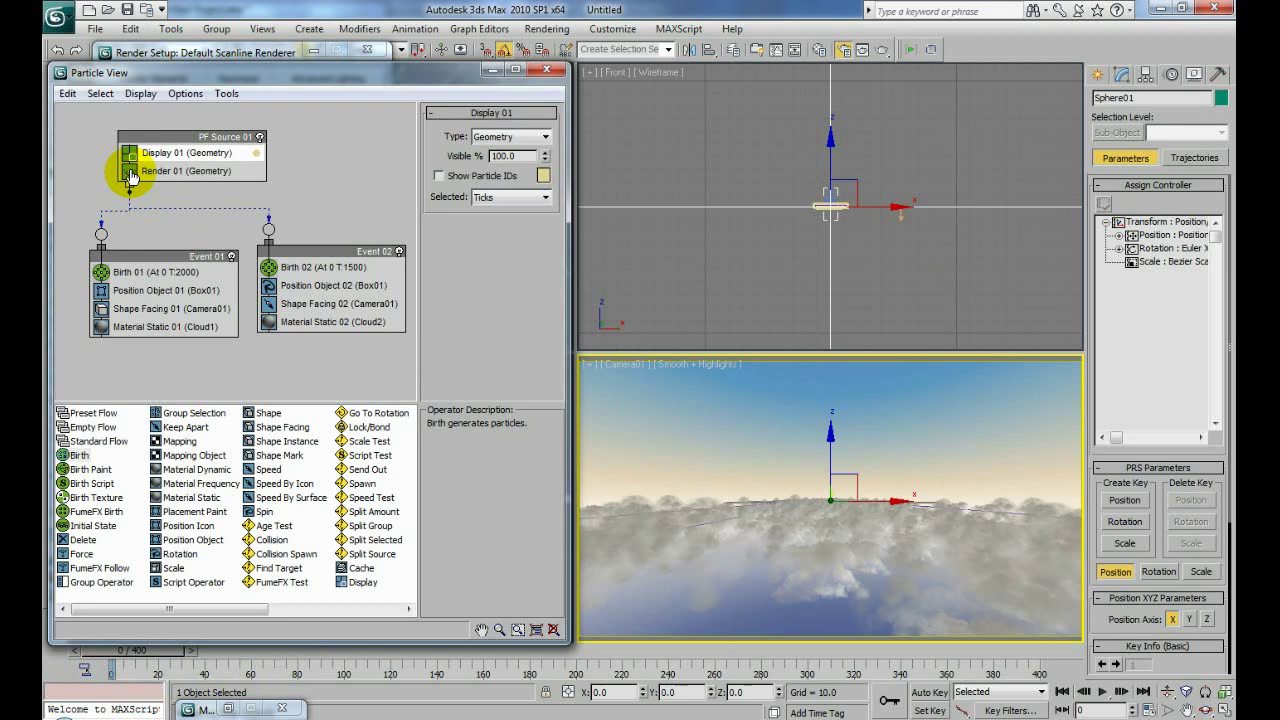
pyautogui.click(546, 69)
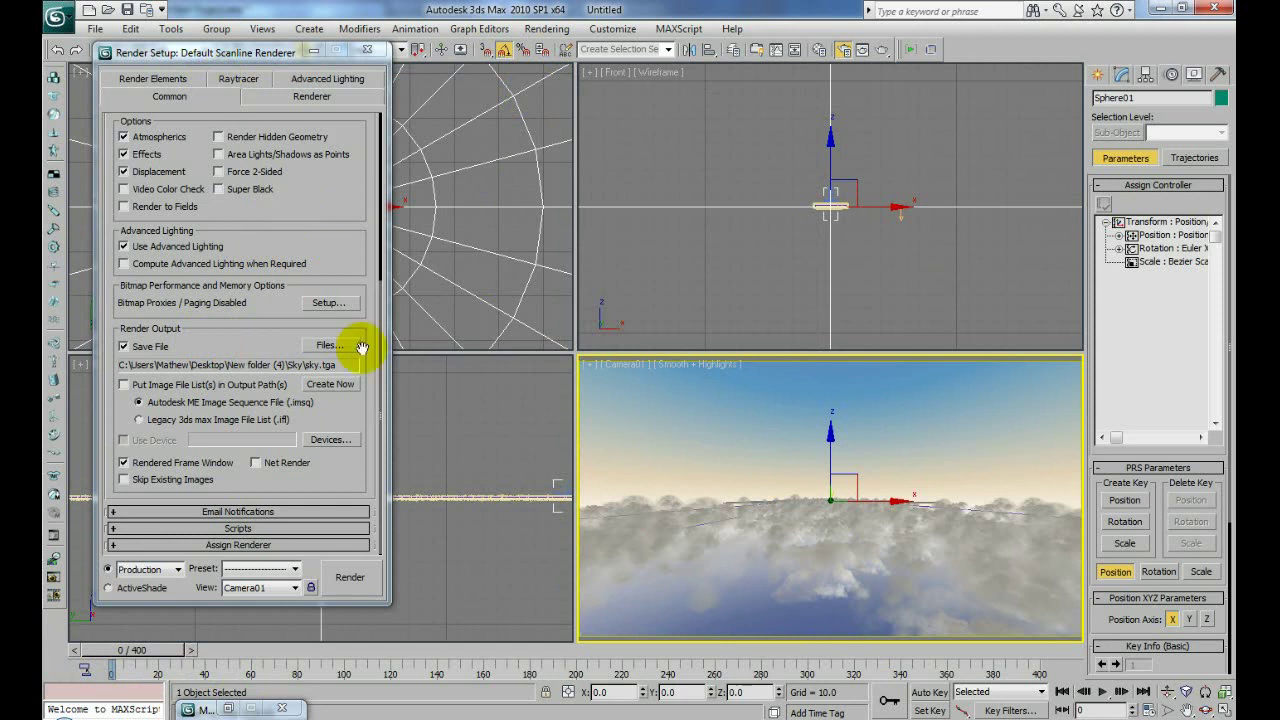
# - Rename the render output file from sky.tga to clouds.tga in New folder (4)\Clouds
pyautogui.click(325, 345)
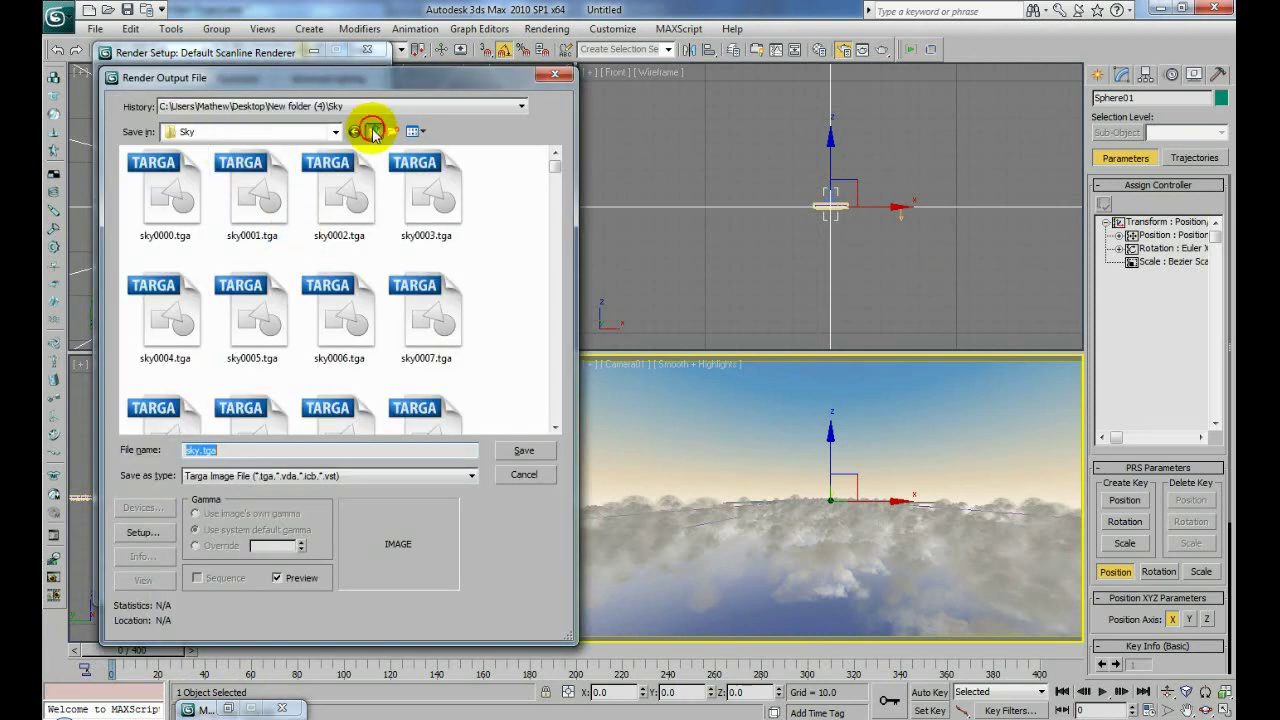
pyautogui.click(372, 131)
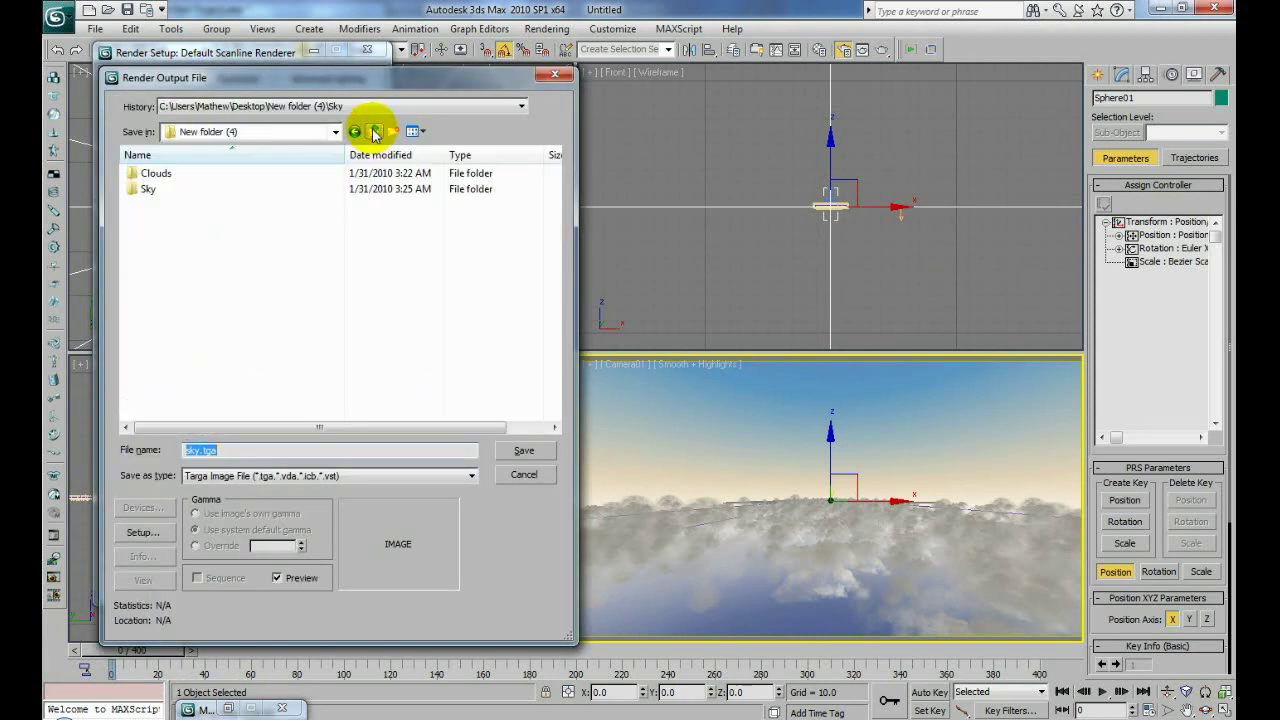
pyautogui.doubleClick(160, 174)
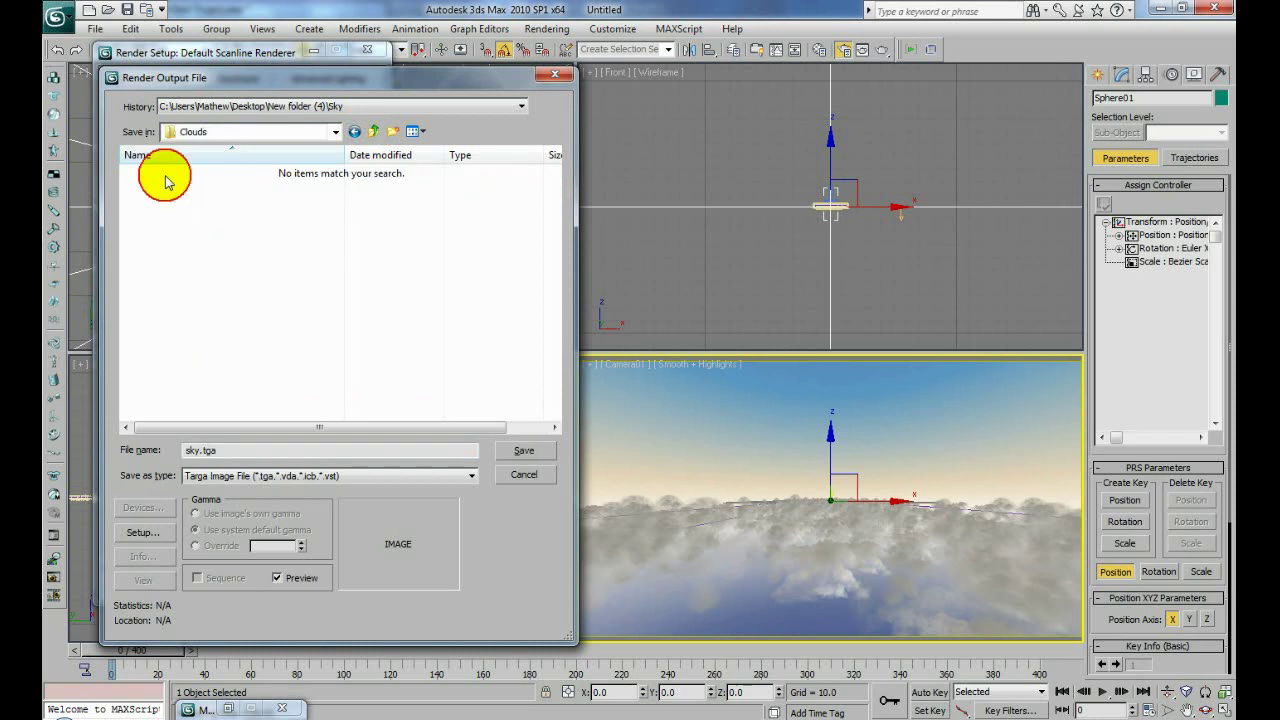
pyautogui.click(198, 450)
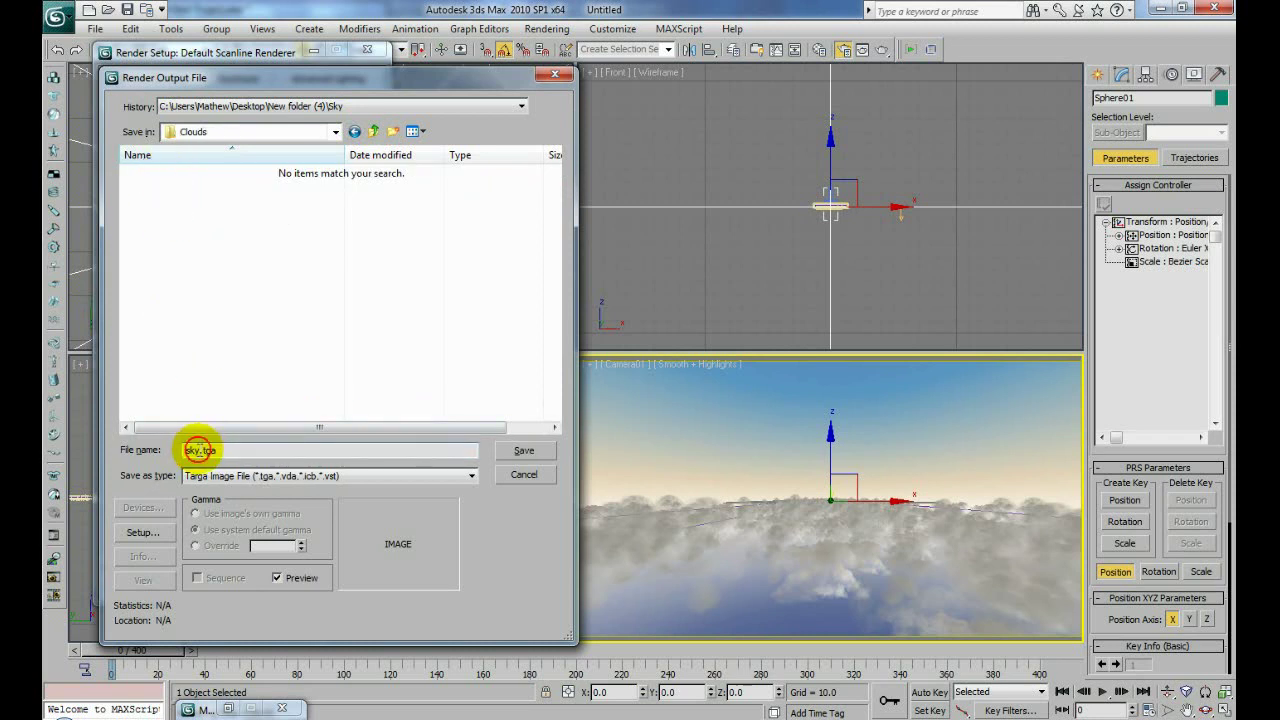
pyautogui.doubleClick(196, 450)
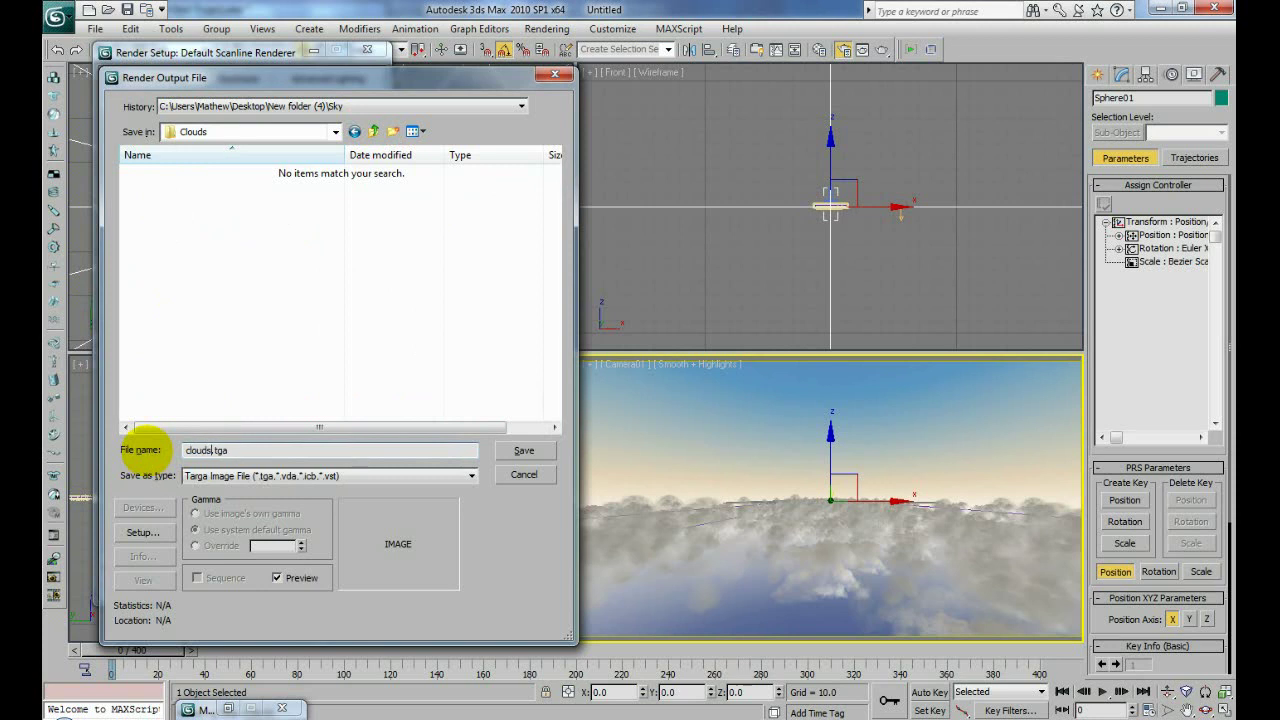
pyautogui.click(522, 451)
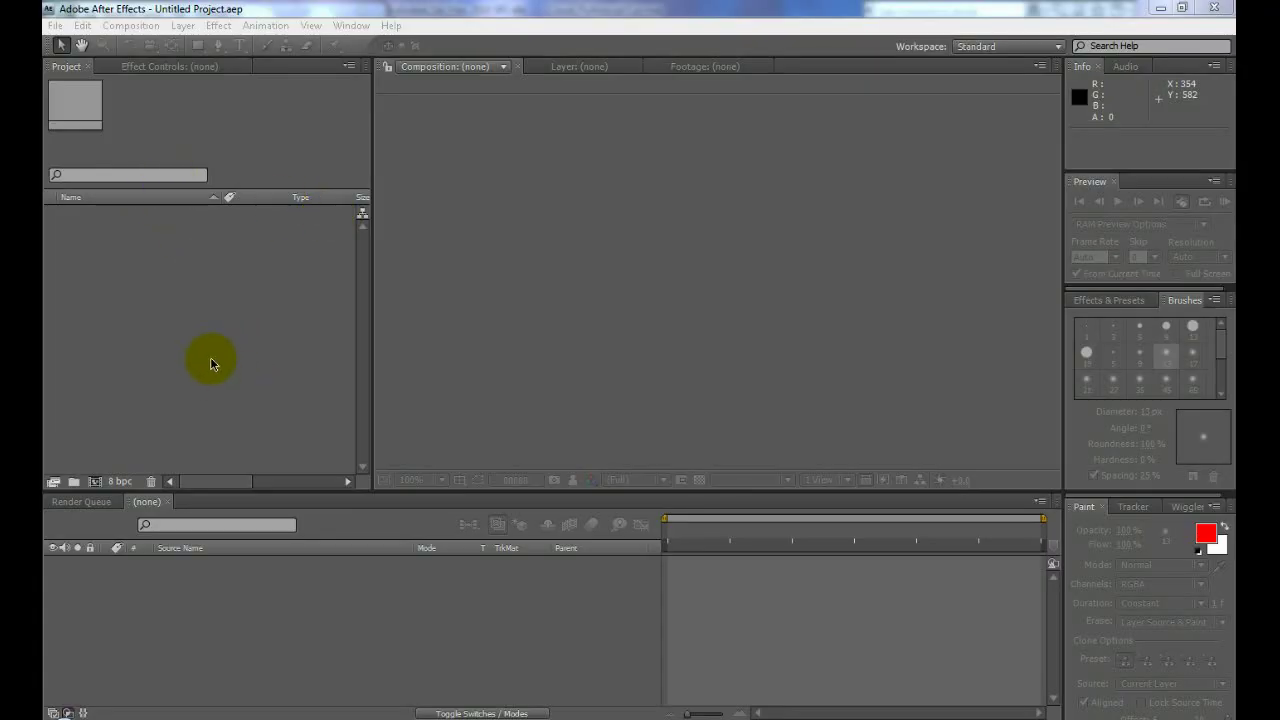
# - Import sky0000.tga from New folder (4)\Sky as a Targa sequence, accepting its alpha interpretation
pyautogui.rightClick(71, 278)
pyautogui.moveTo(125, 336)
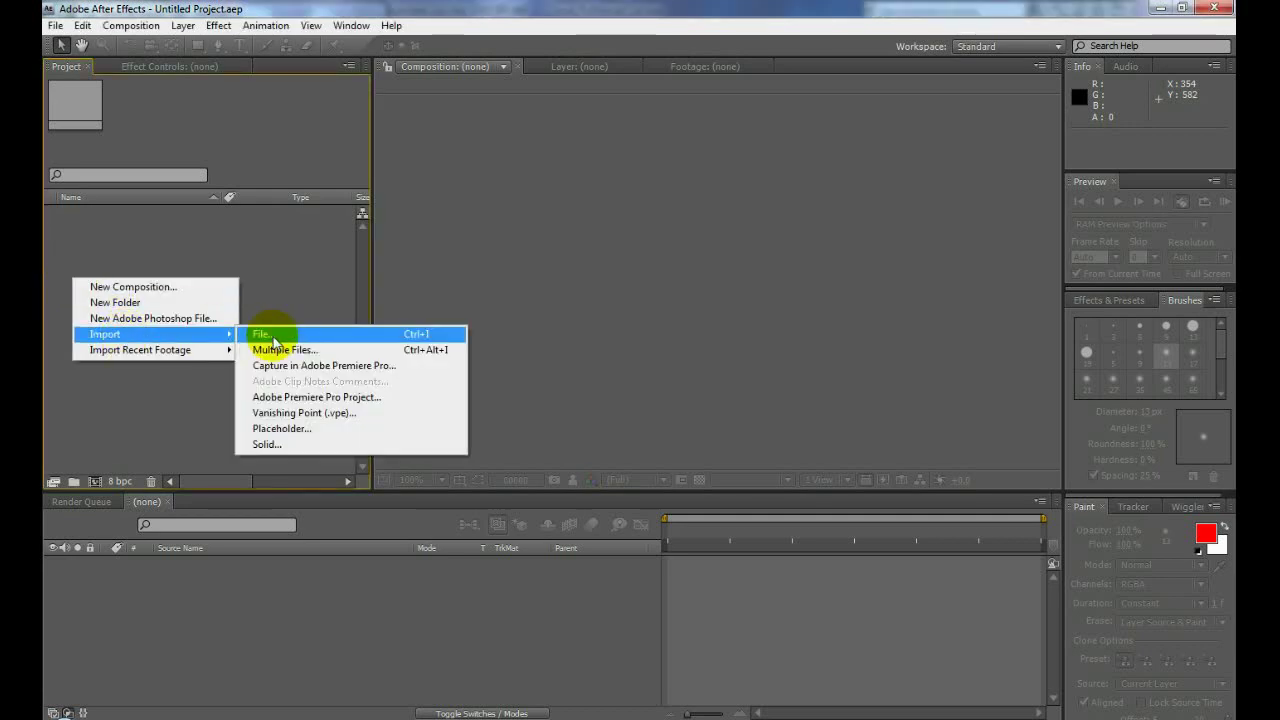
pyautogui.click(265, 334)
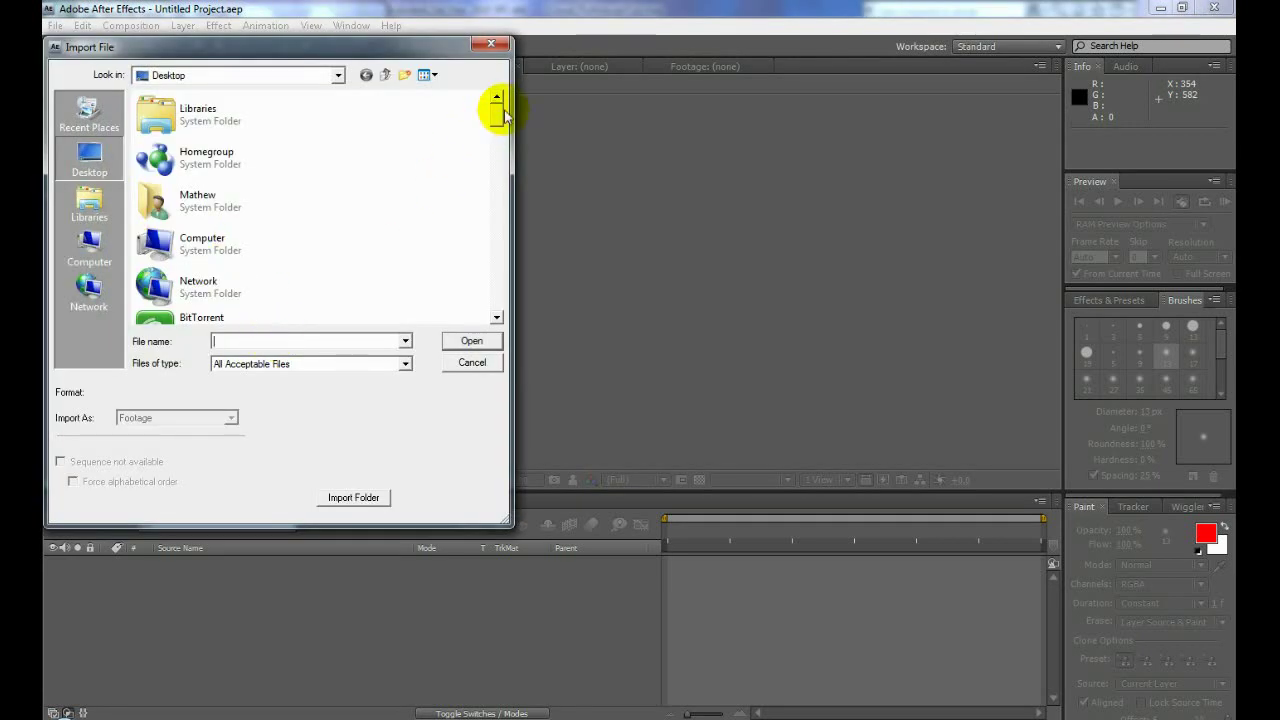
pyautogui.moveTo(496, 107); pyautogui.dragTo(500, 177)
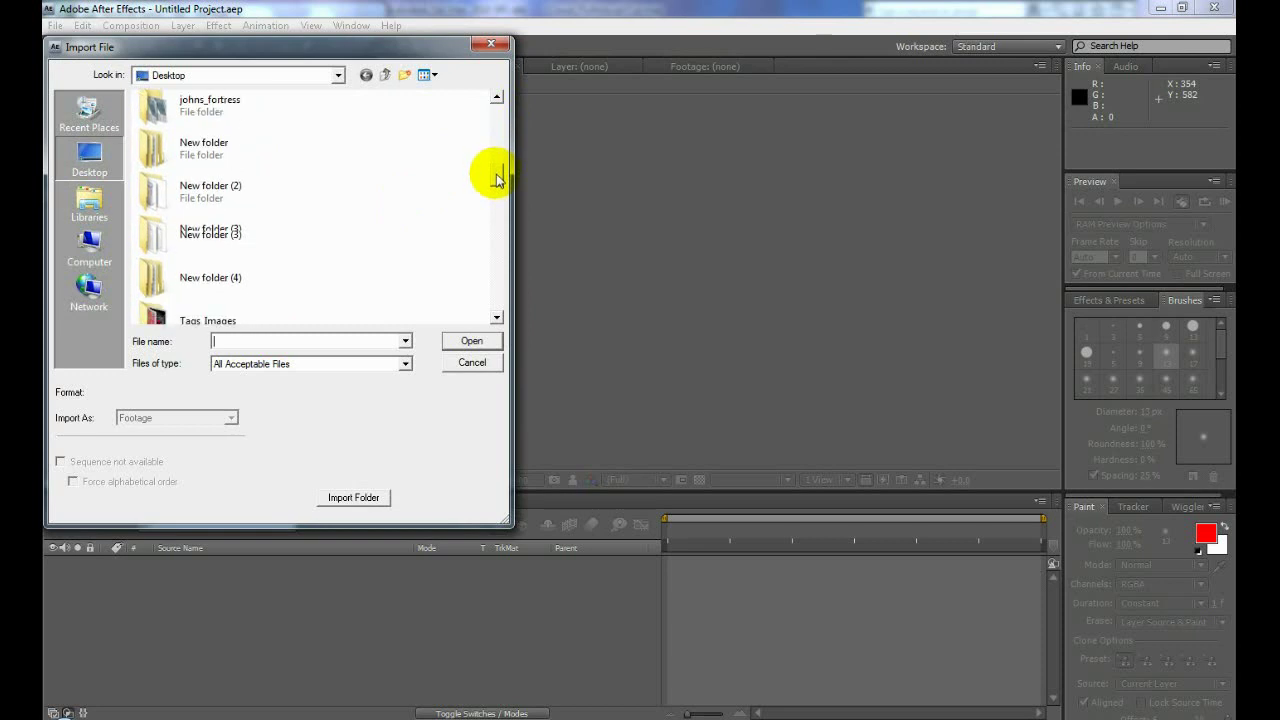
pyautogui.doubleClick(176, 278)
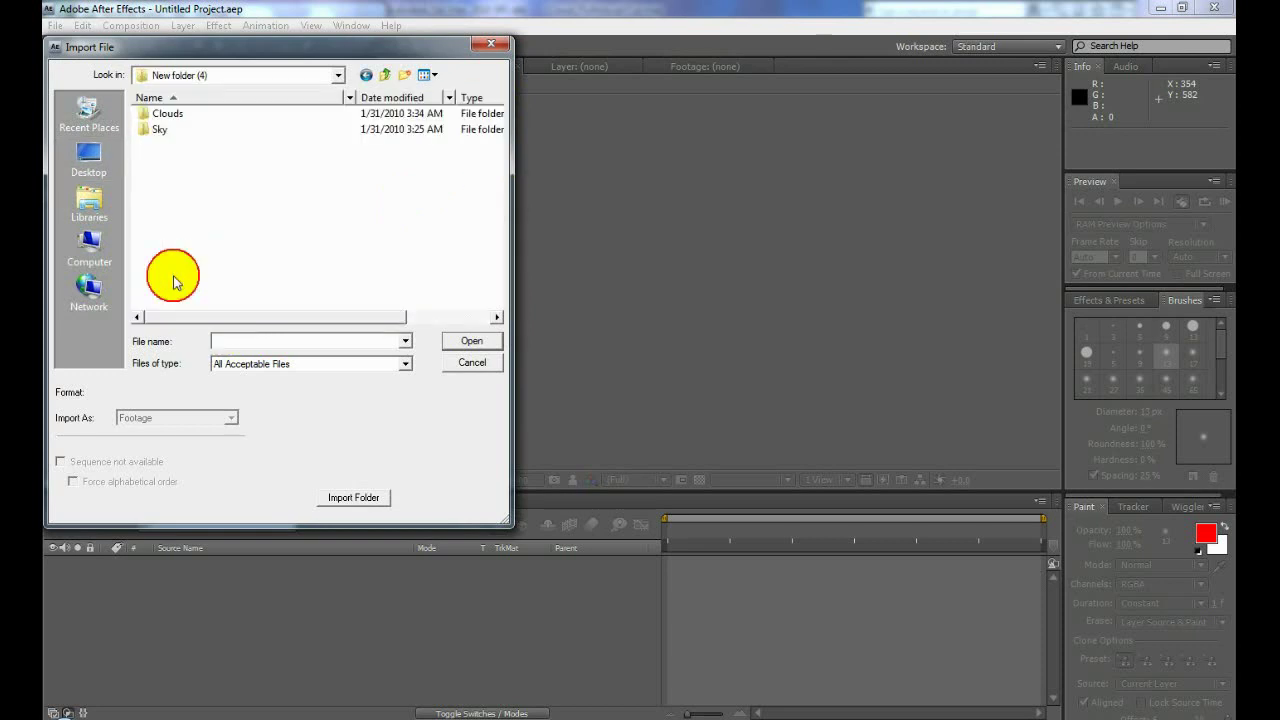
pyautogui.doubleClick(158, 129)
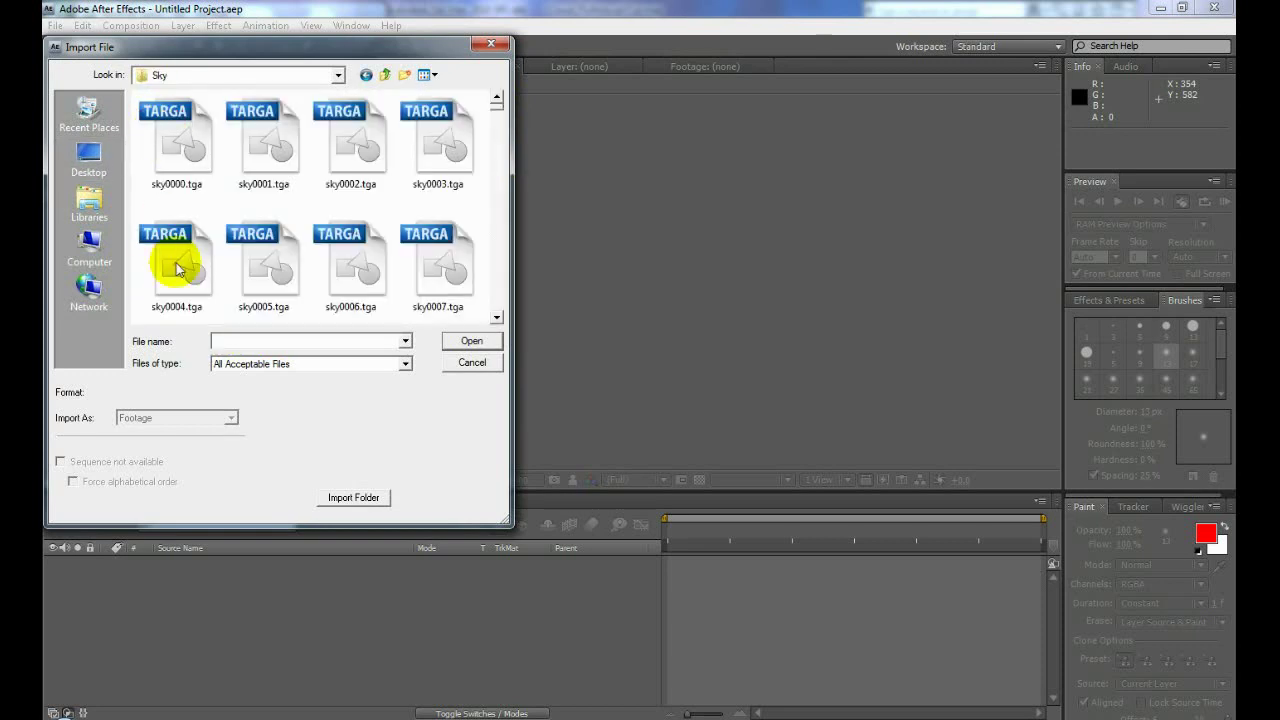
pyautogui.click(172, 140)
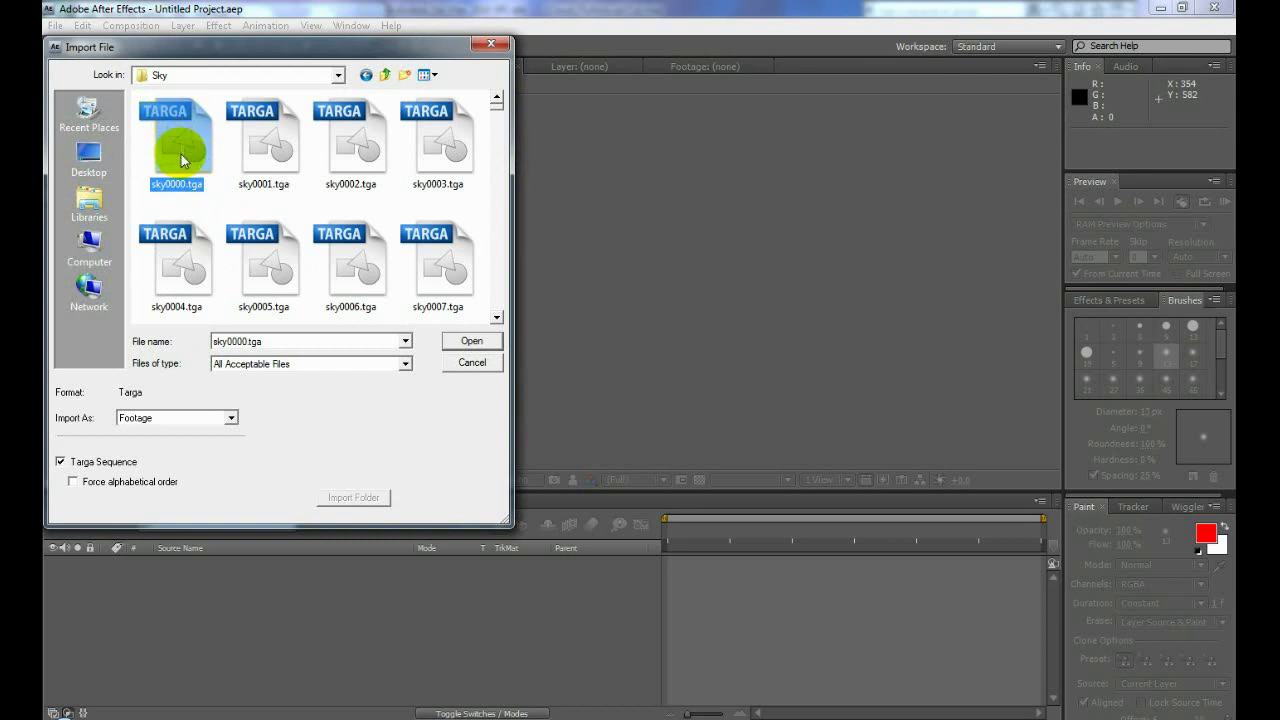
pyautogui.click(471, 342)
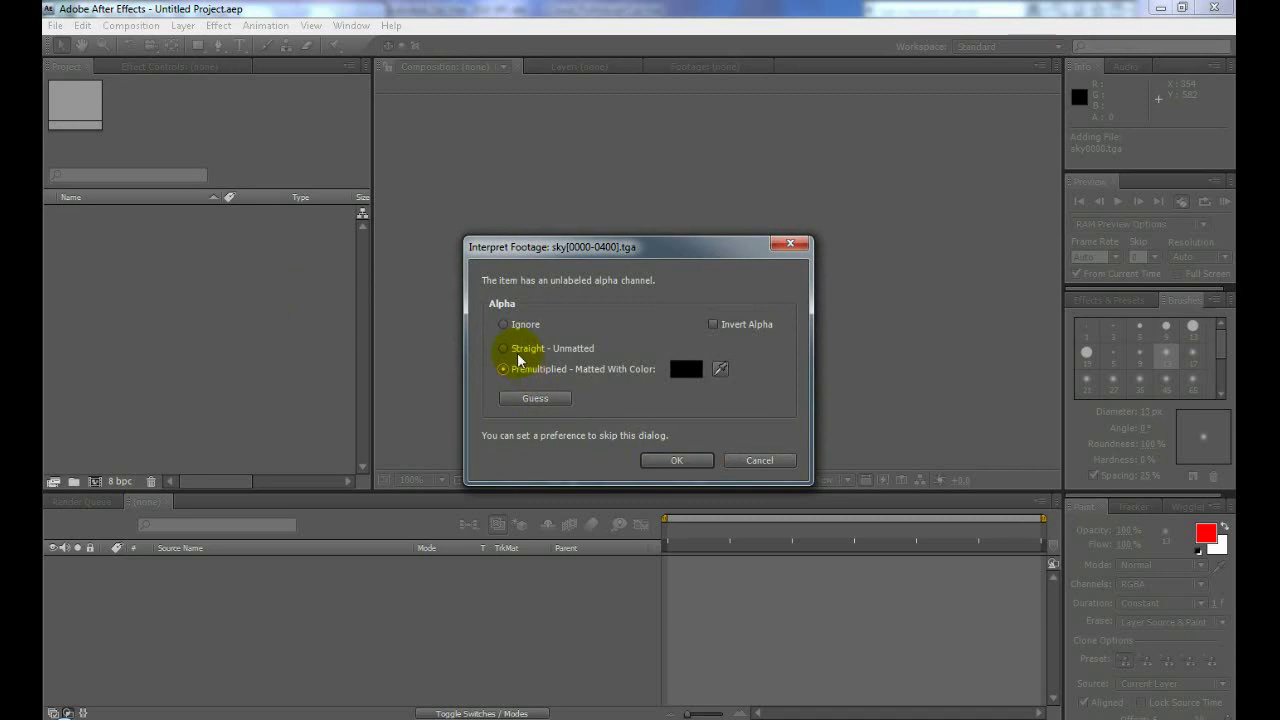
pyautogui.click(688, 464)
# - Import the first Clouds frame as a Targa sequence with premultiplied alpha
pyautogui.rightClick(94, 295)
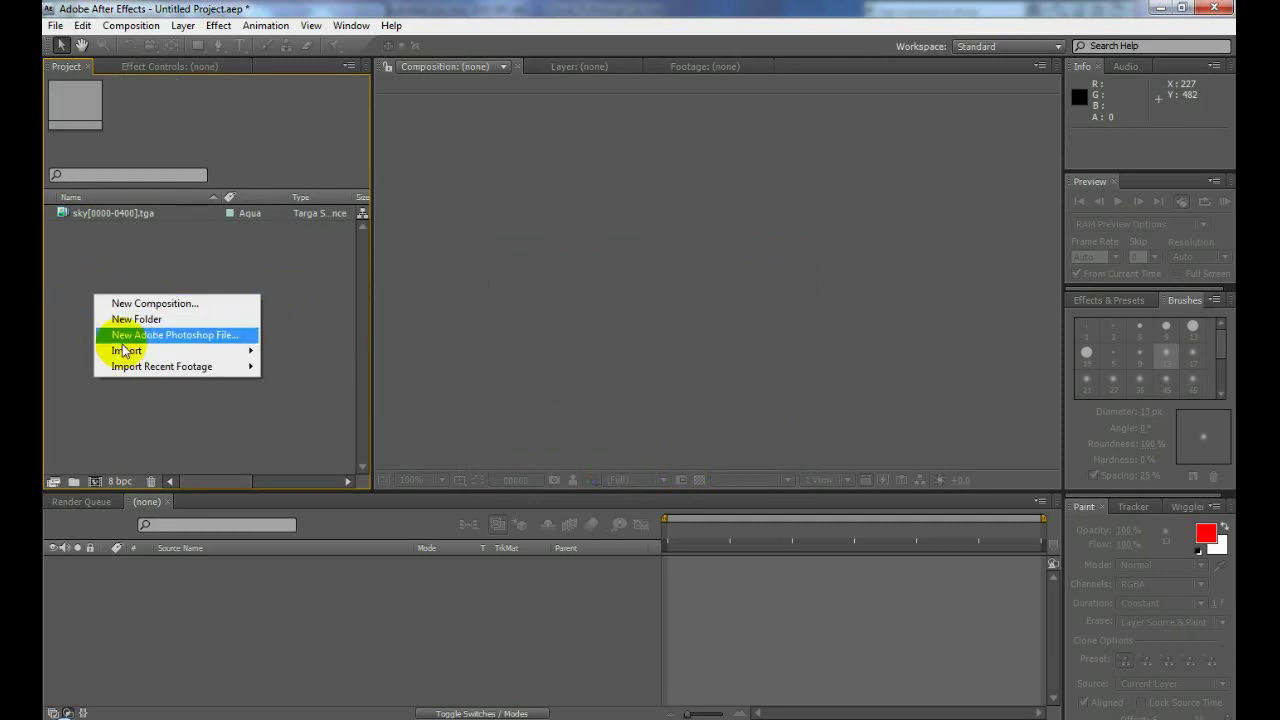
pyautogui.moveTo(125, 350)
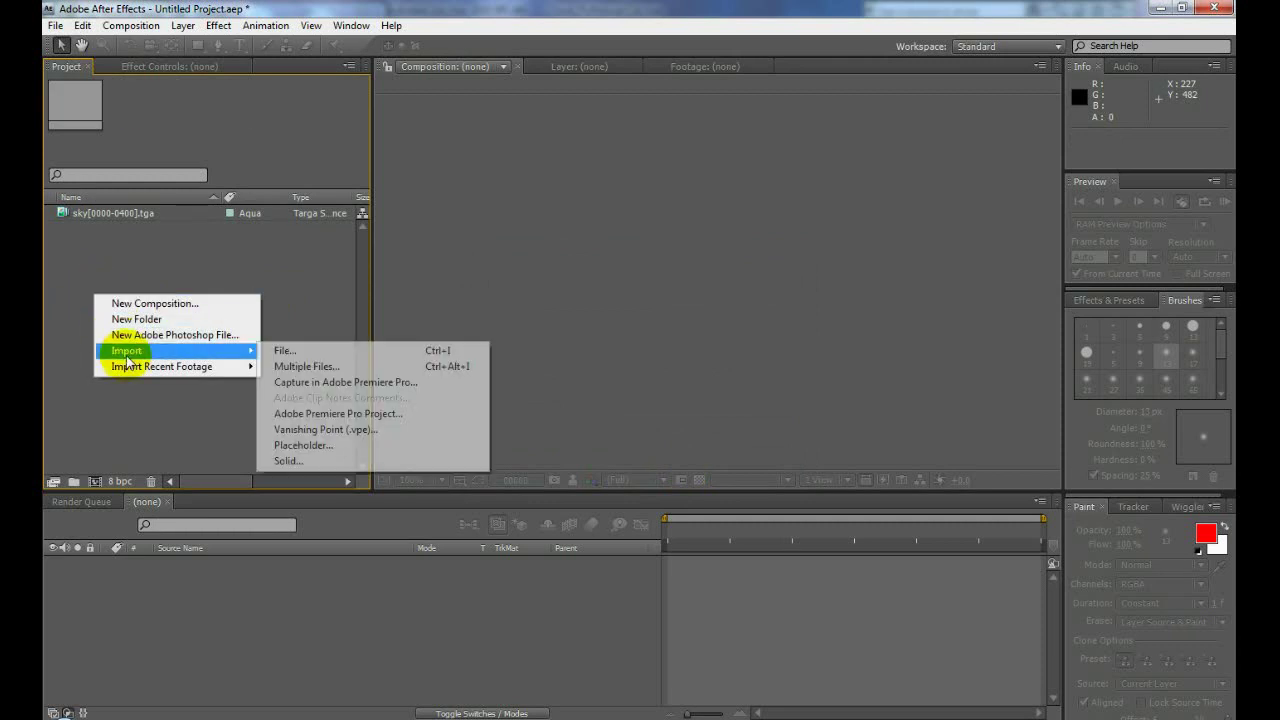
pyautogui.click(290, 352)
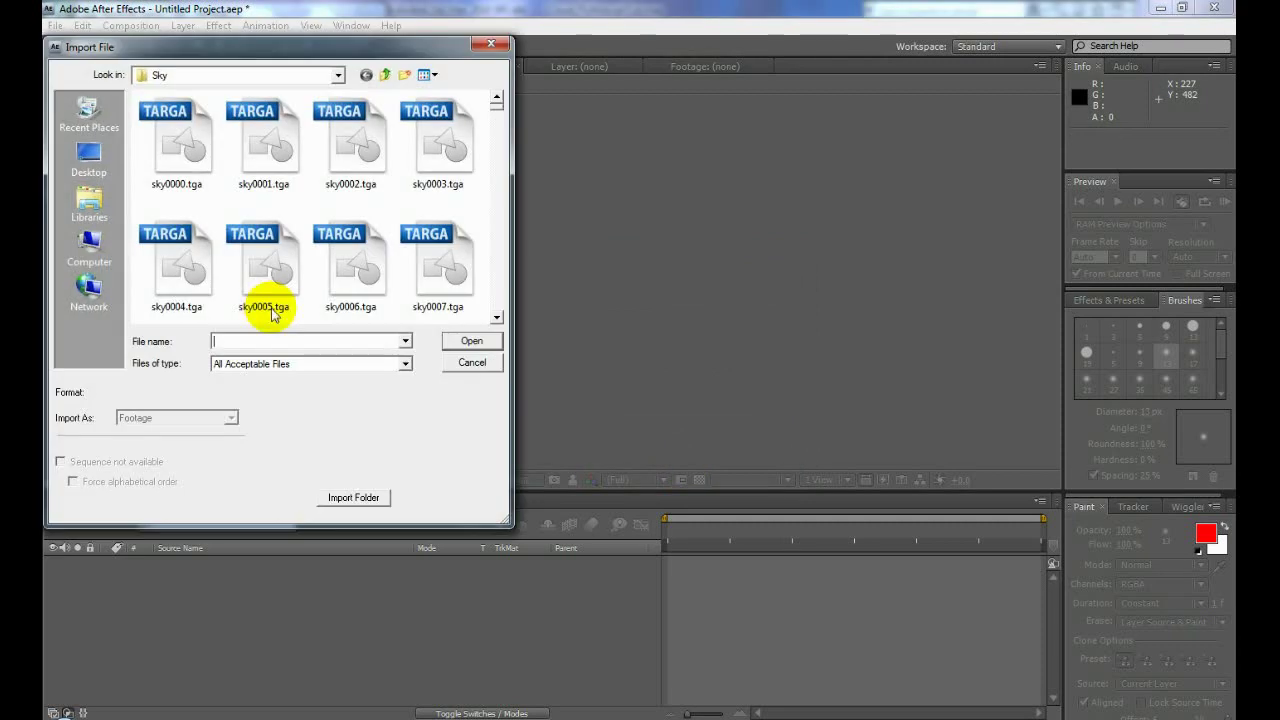
pyautogui.click(385, 76)
pyautogui.doubleClick(172, 112)
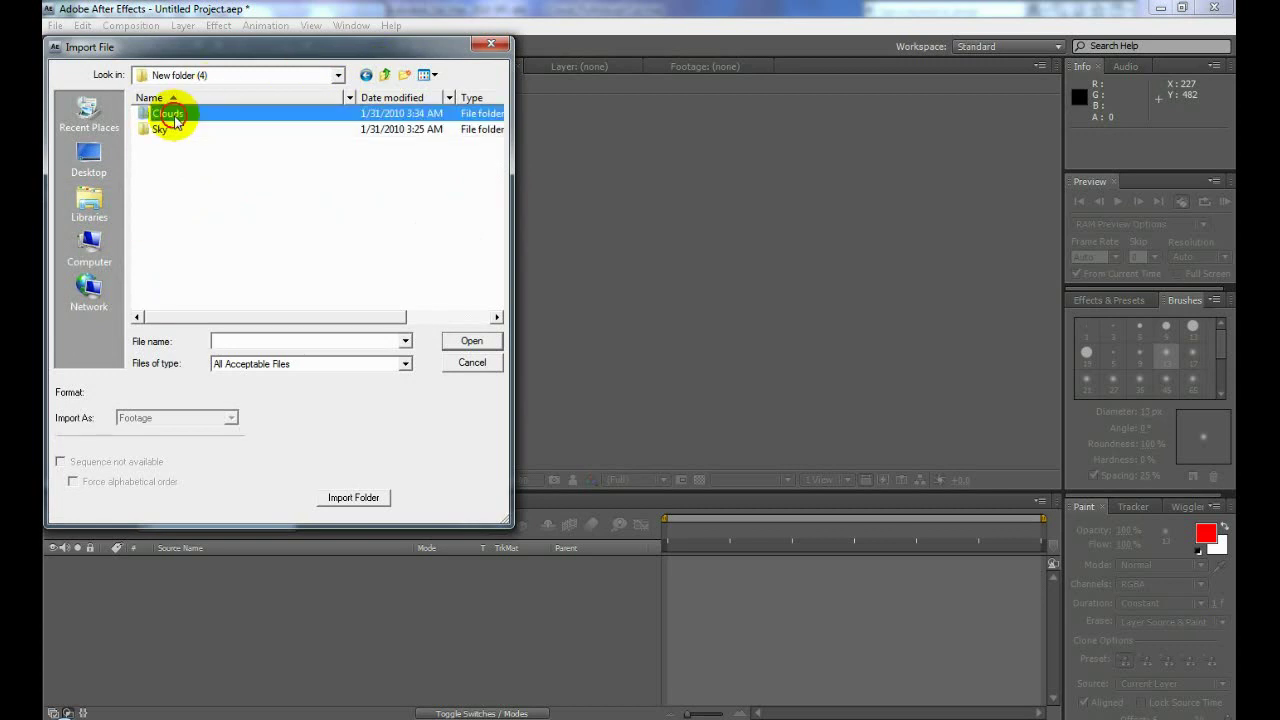
pyautogui.click(165, 124)
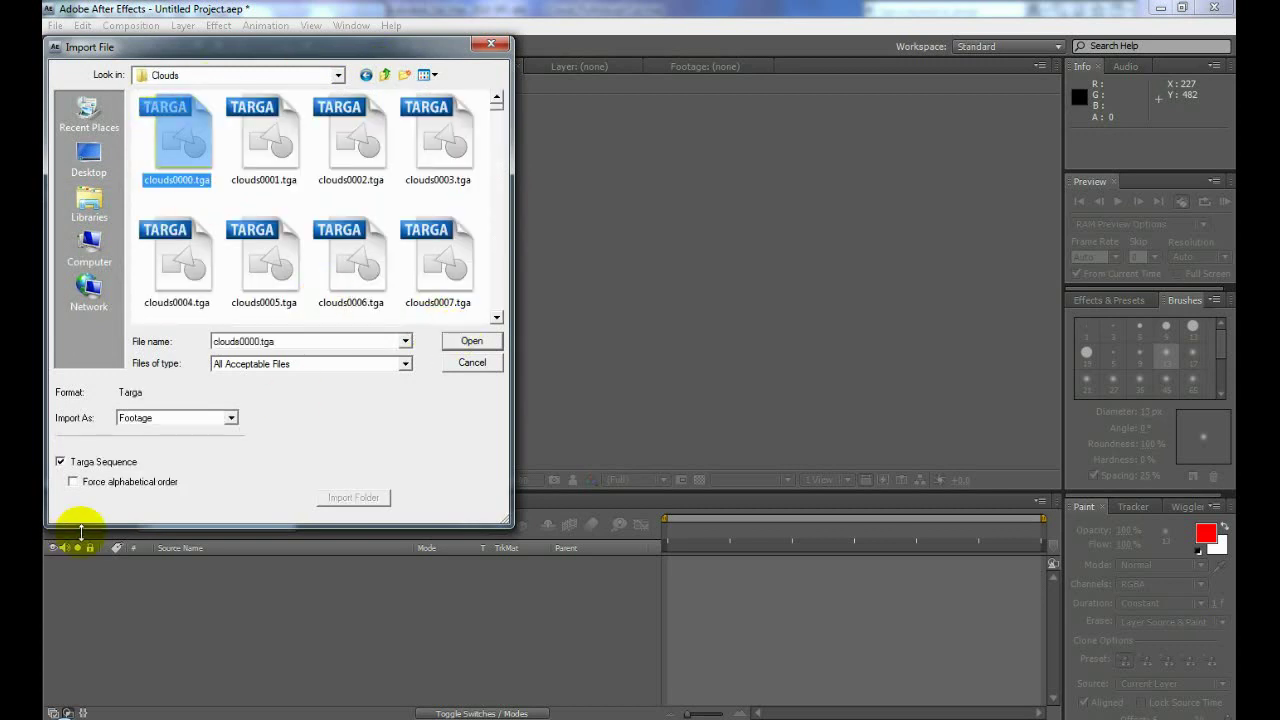
pyautogui.click(452, 339)
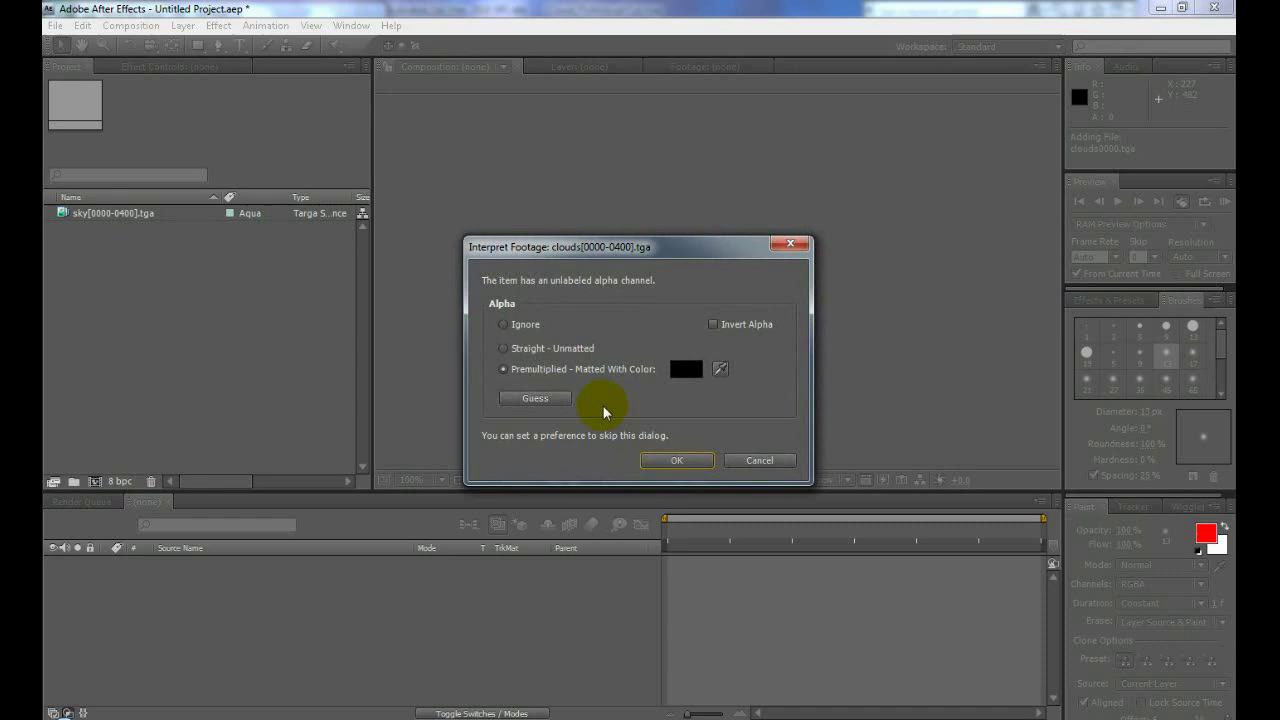
pyautogui.click(676, 460)
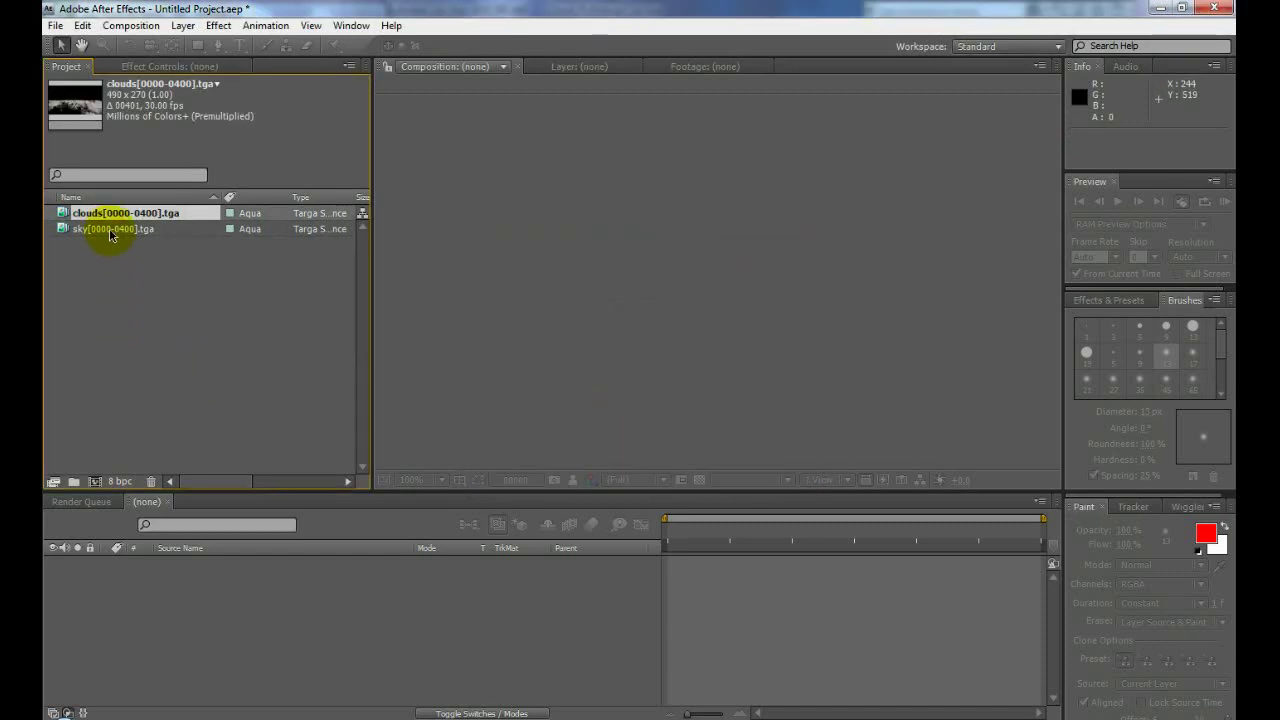
# - Make a sky composition from the sky footage, stack clouds above it, and scrub to preview
pyautogui.moveTo(107, 234); pyautogui.dragTo(143, 563)
pyautogui.moveTo(104, 214); pyautogui.dragTo(226, 566)
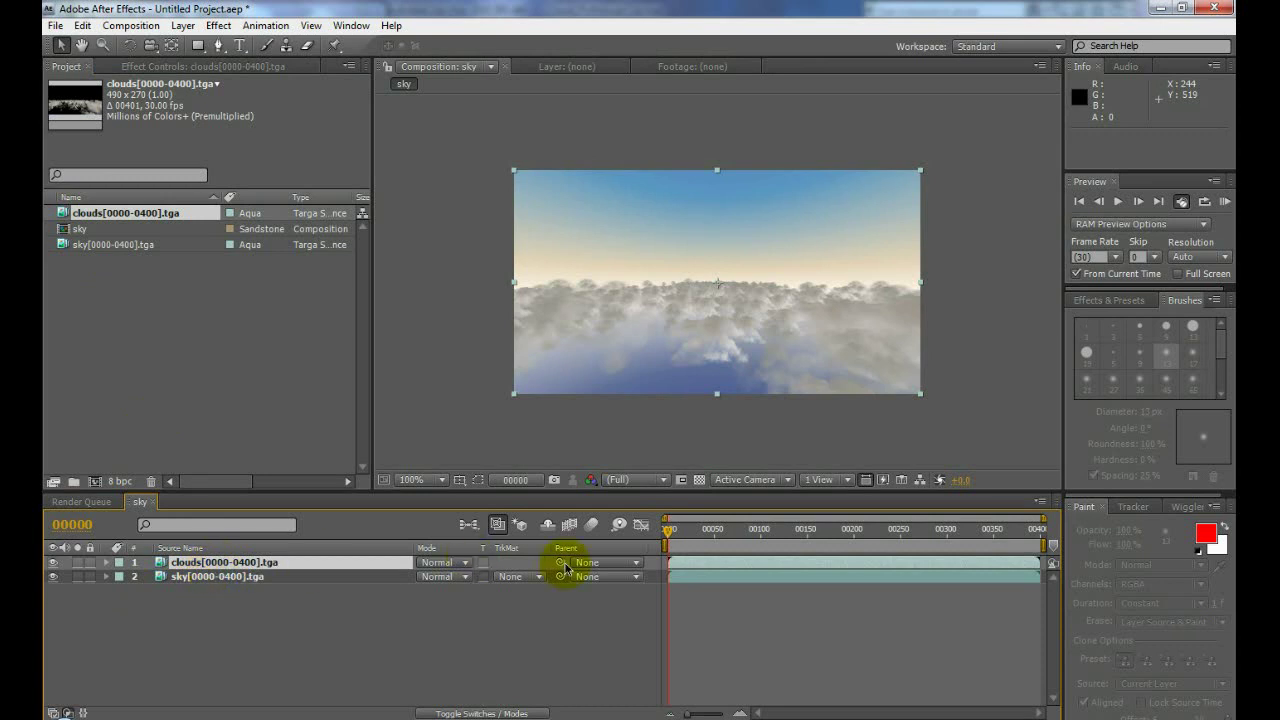
pyautogui.moveTo(669, 535)
pyautogui.mouseDown()
pyautogui.moveTo(960, 537)
pyautogui.moveTo(657, 531)
pyautogui.mouseUp()
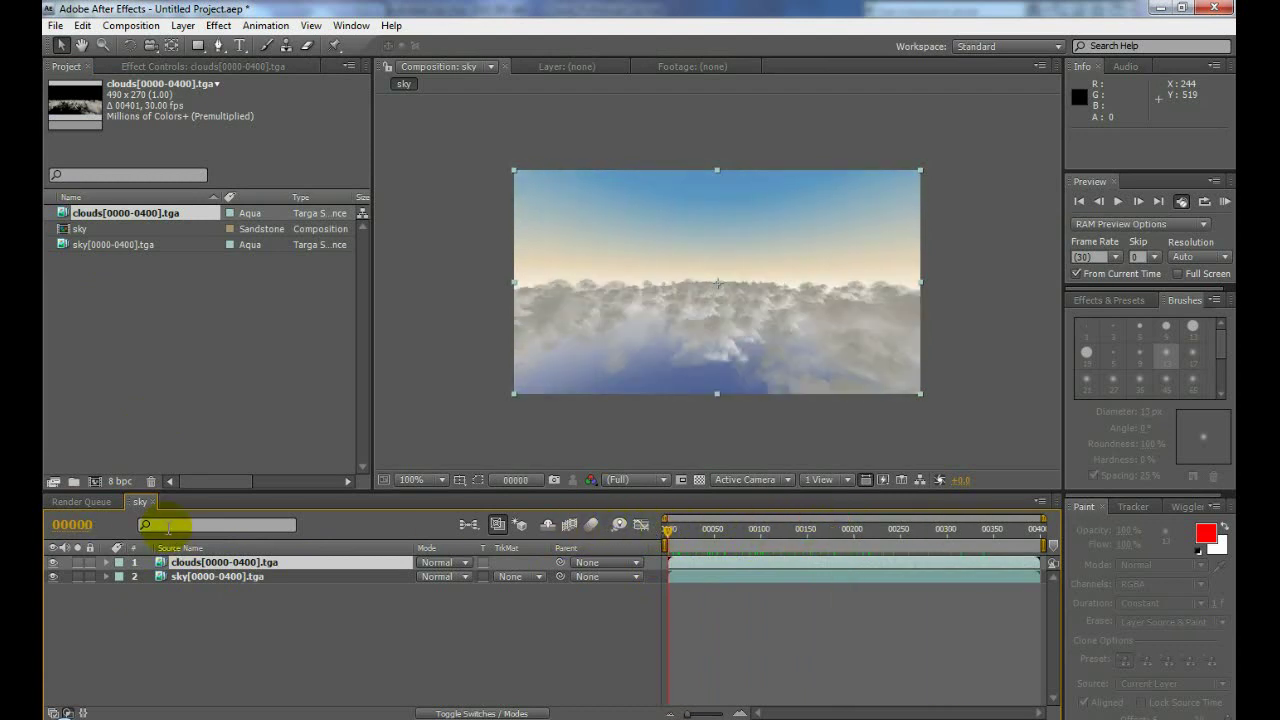
pyautogui.scroll(1, 744, 279)
pyautogui.scroll(-1, 750, 283)
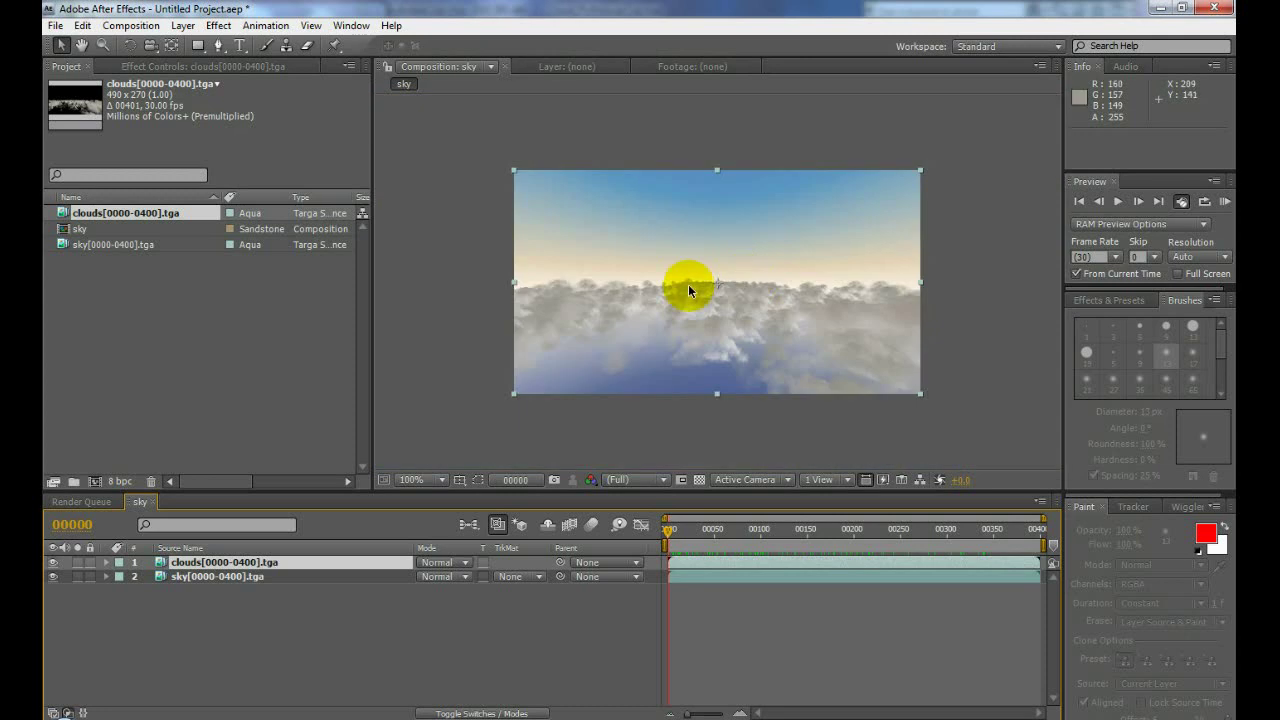
pyautogui.click(183, 565)
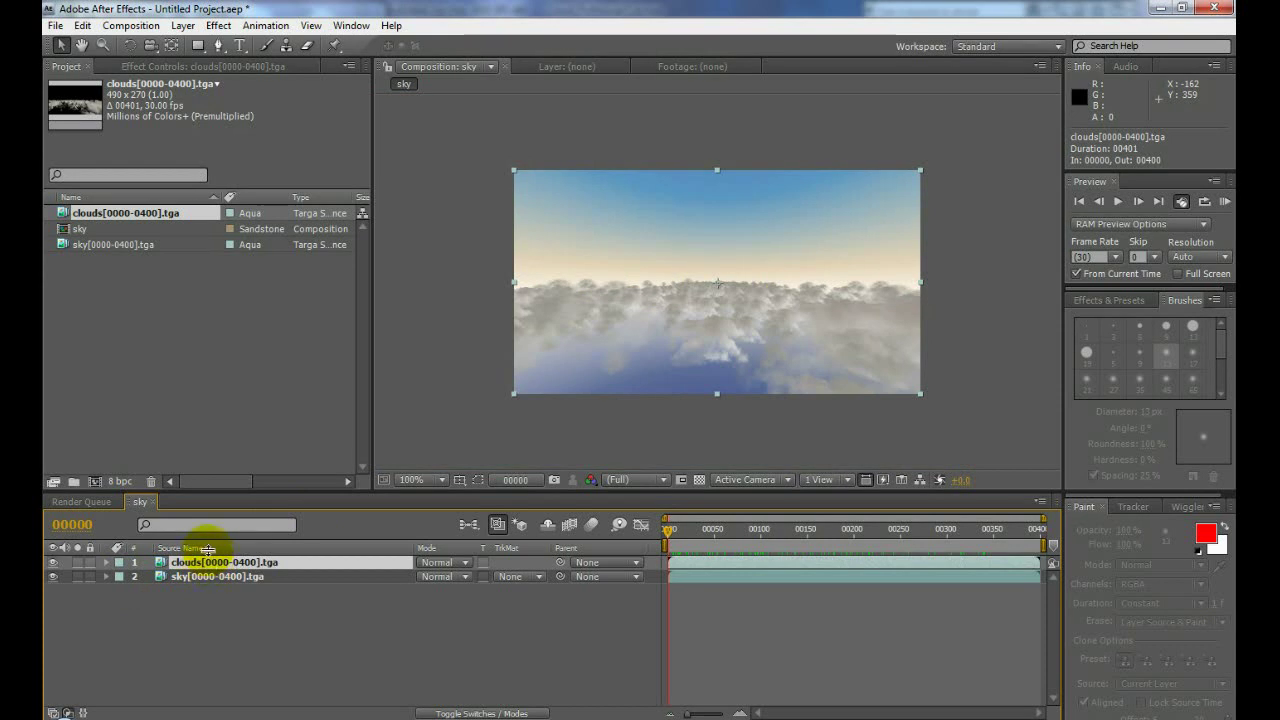
# - Duplicate the clouds layer and flip the copy horizontally
pyautogui.click(84, 25)
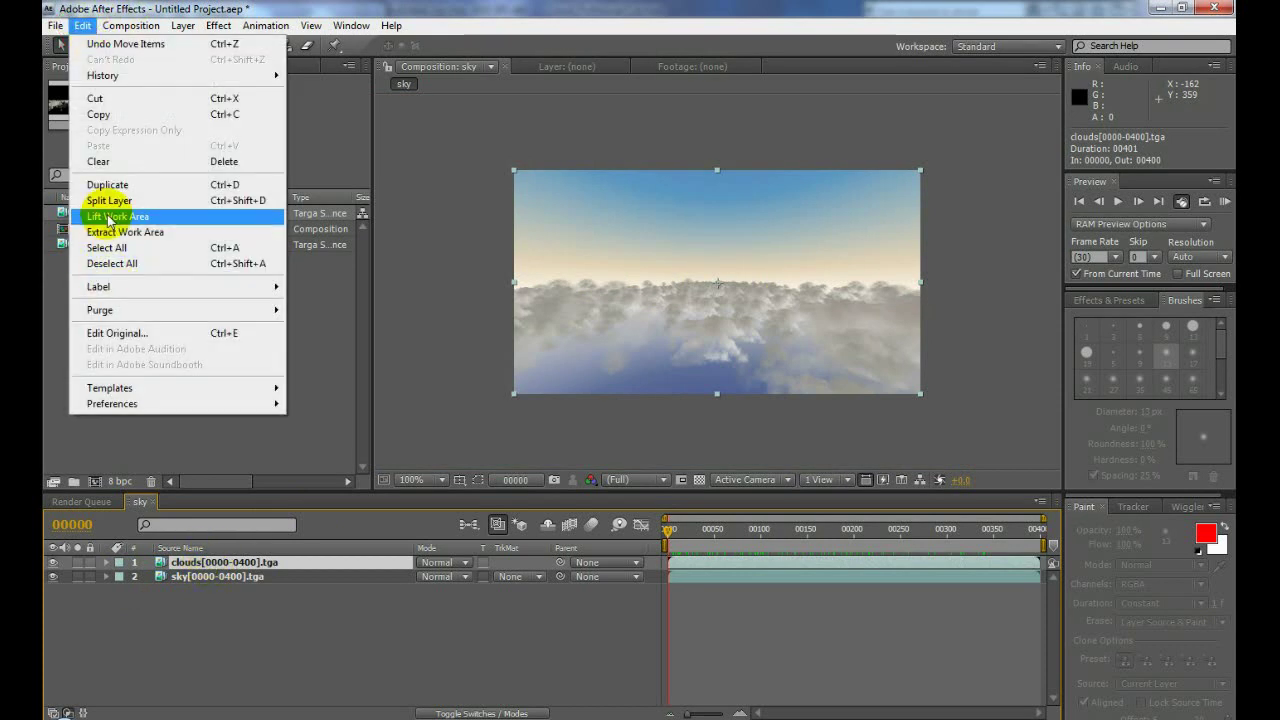
pyautogui.click(95, 178)
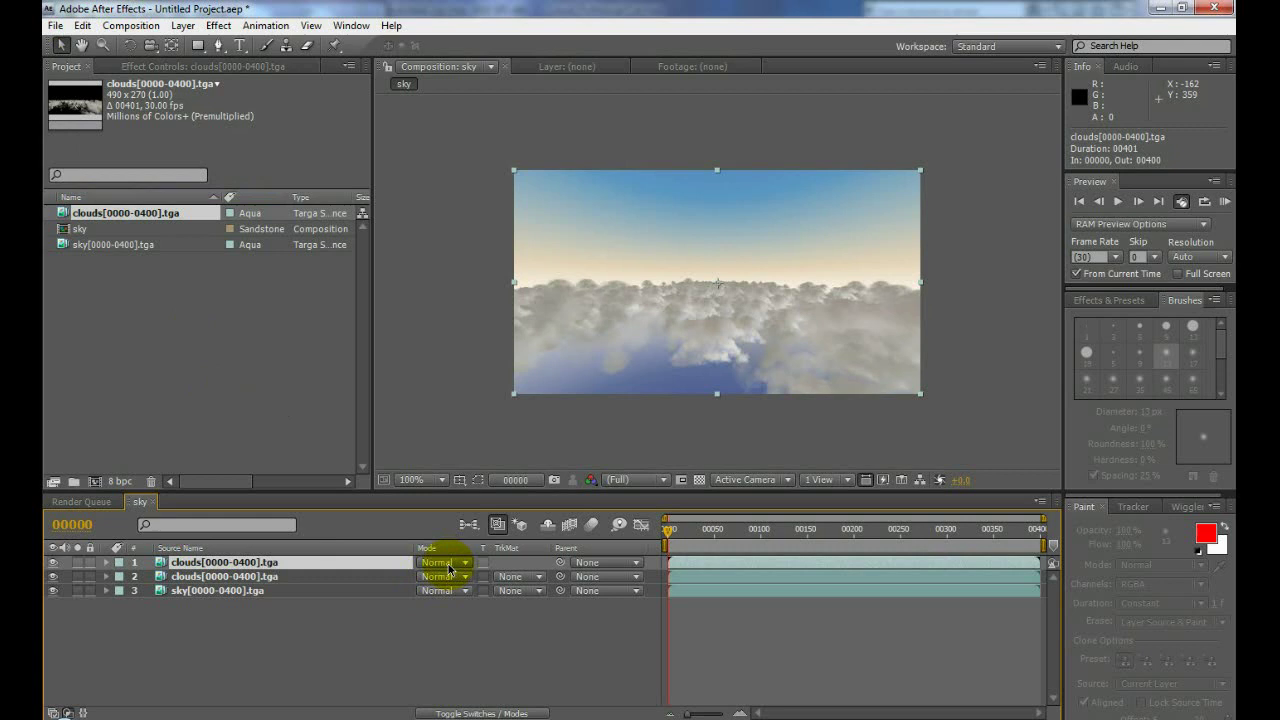
pyautogui.rightClick(247, 566)
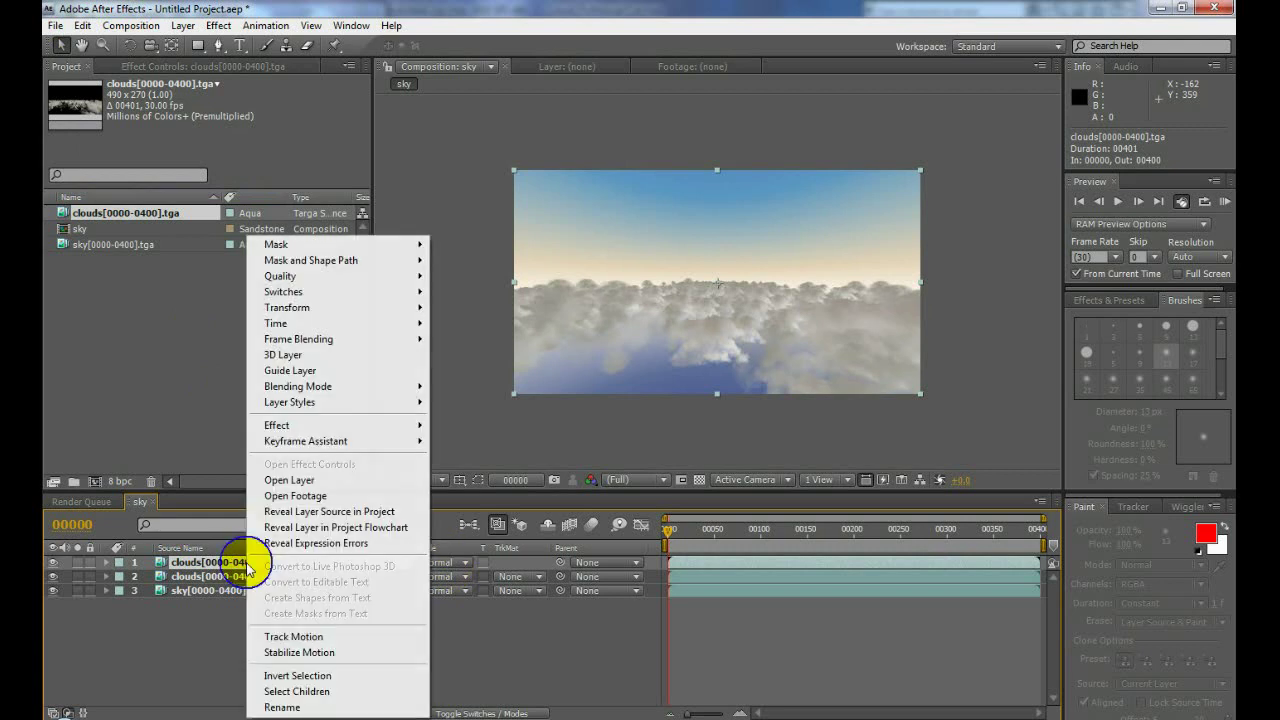
pyautogui.moveTo(295, 310)
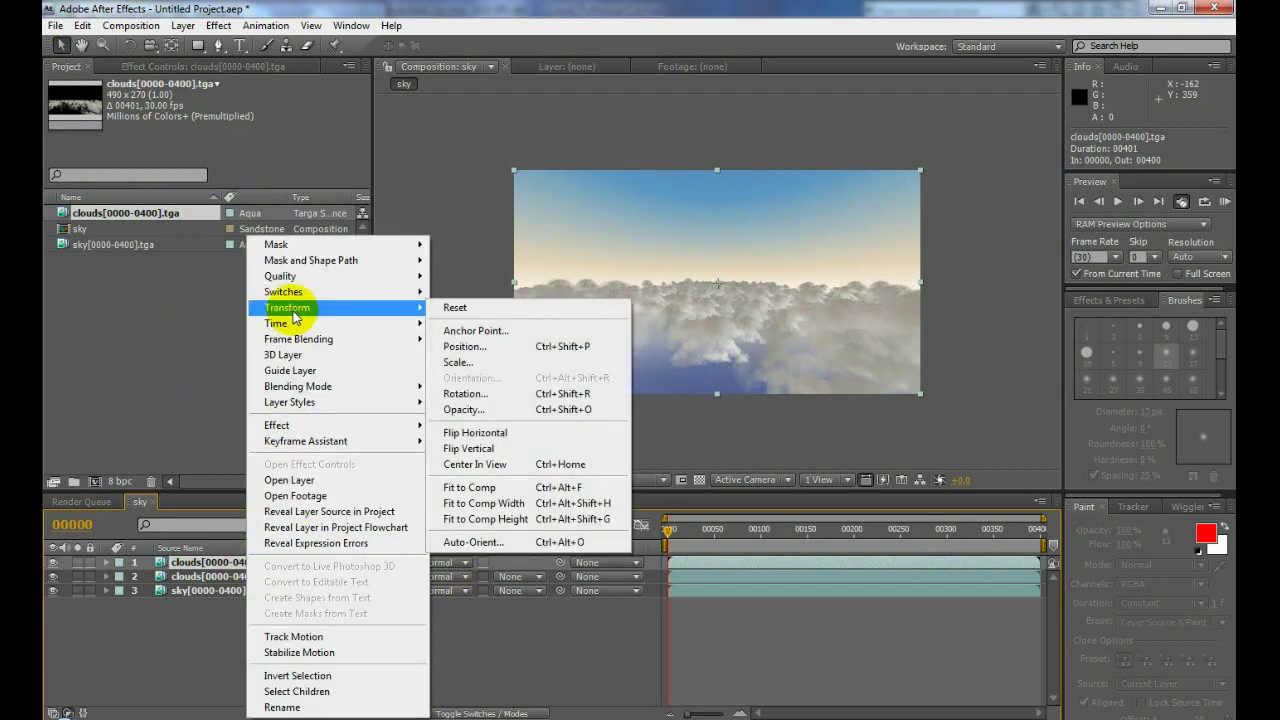
pyautogui.click(487, 441)
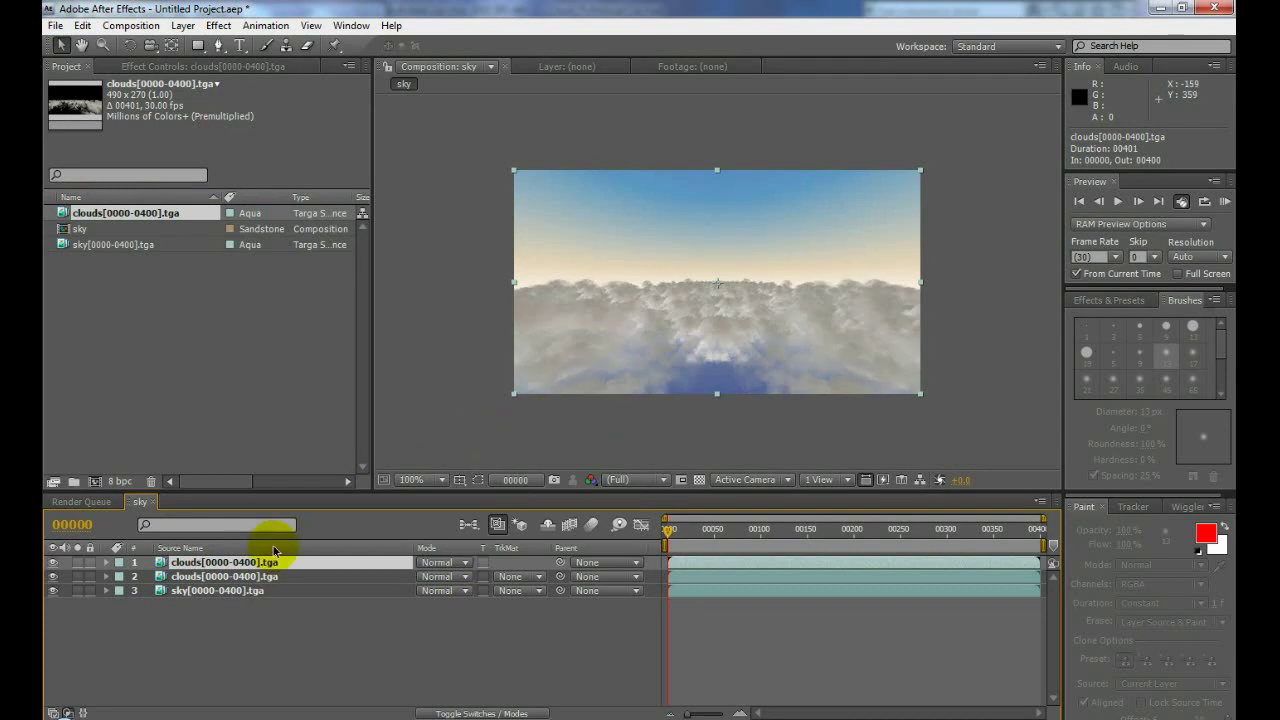
# - Flip the copy vertically and set layer 1's blending mode to Pin Light
pyautogui.rightClick(246, 565)
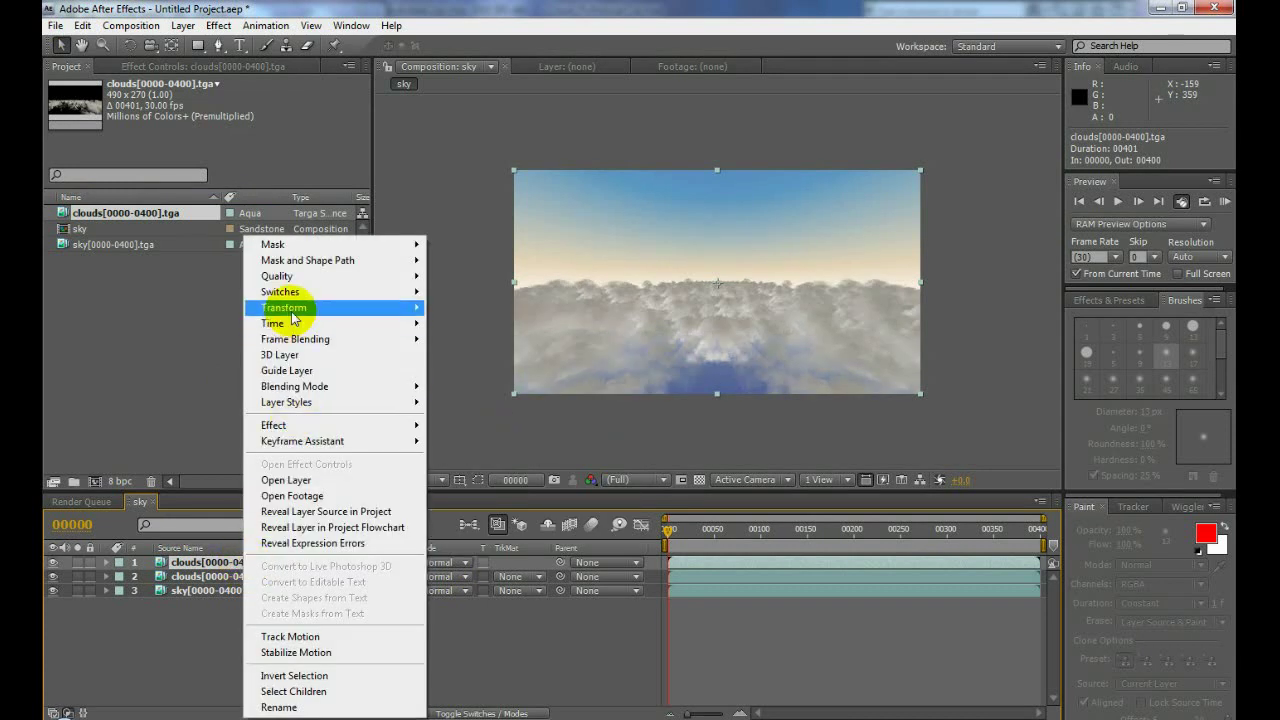
pyautogui.moveTo(290, 308)
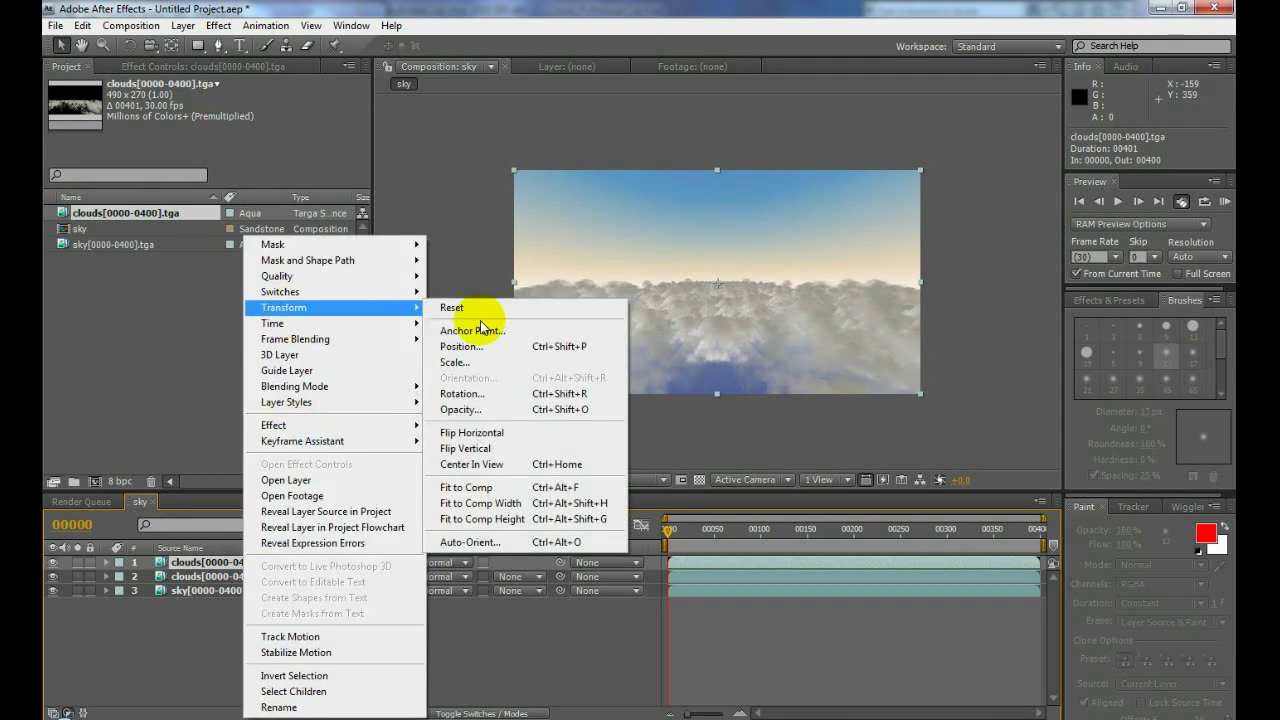
pyautogui.click(487, 449)
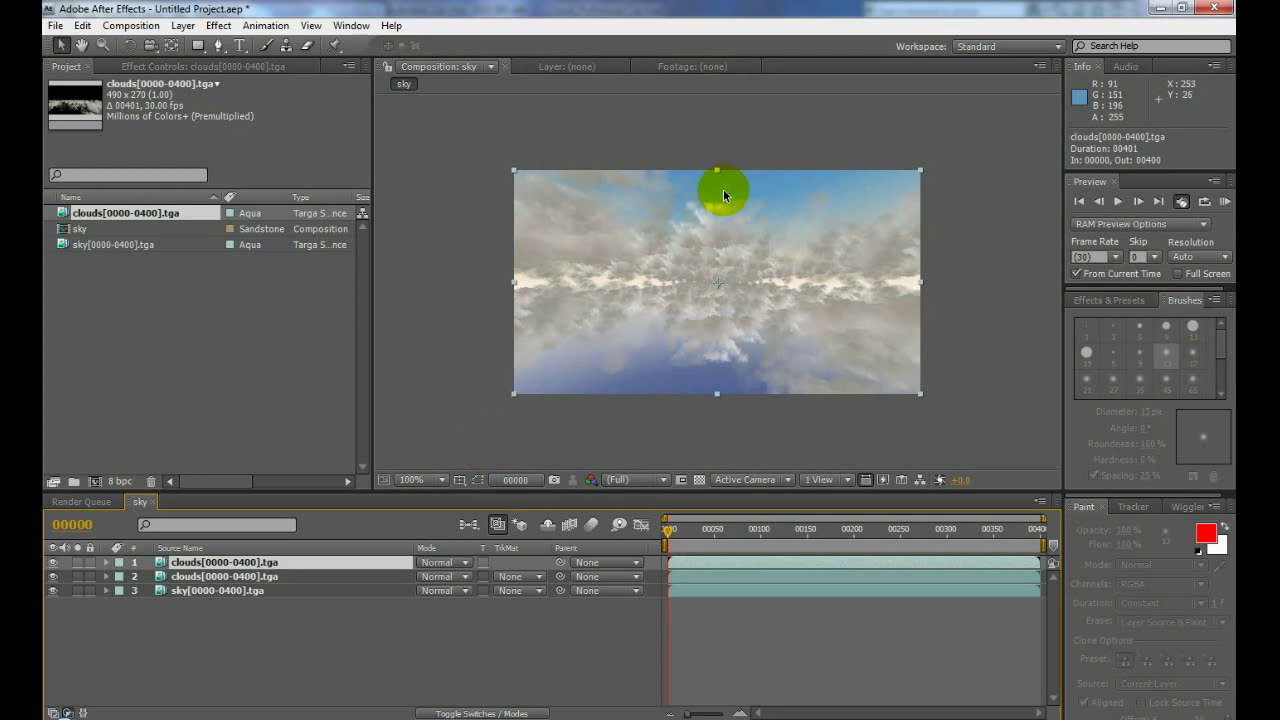
pyautogui.click(449, 567)
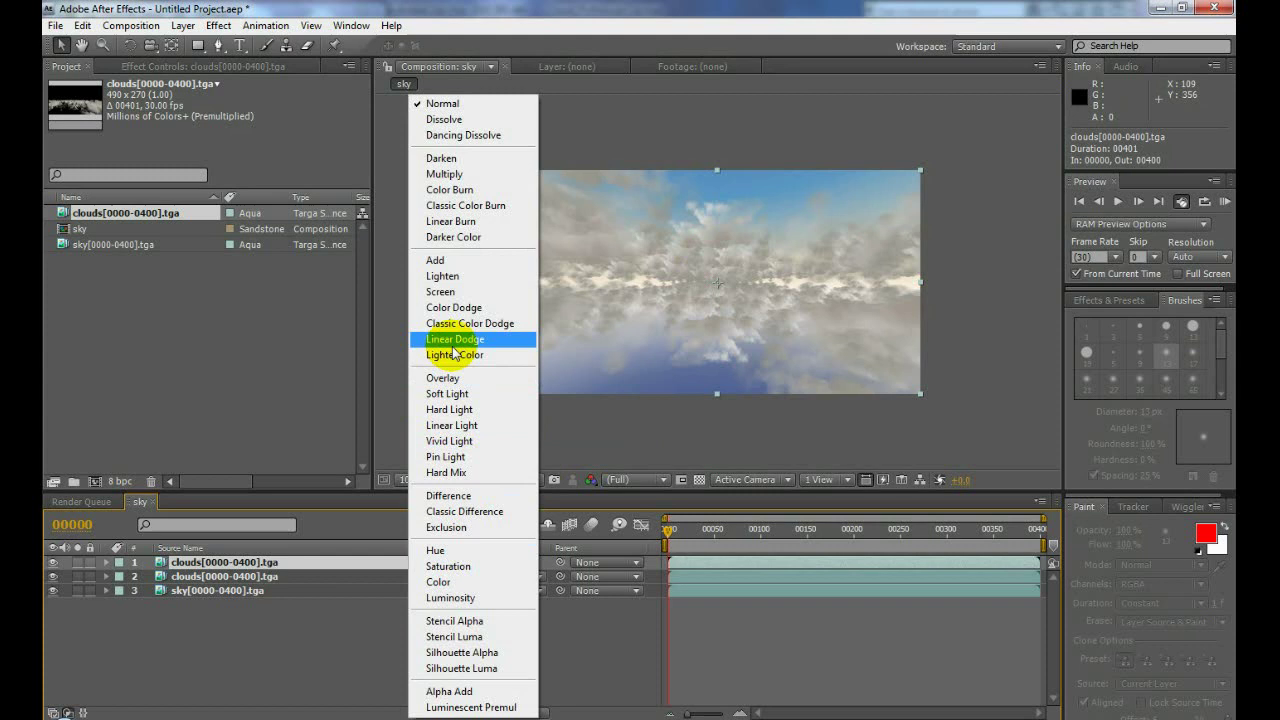
pyautogui.click(452, 457)
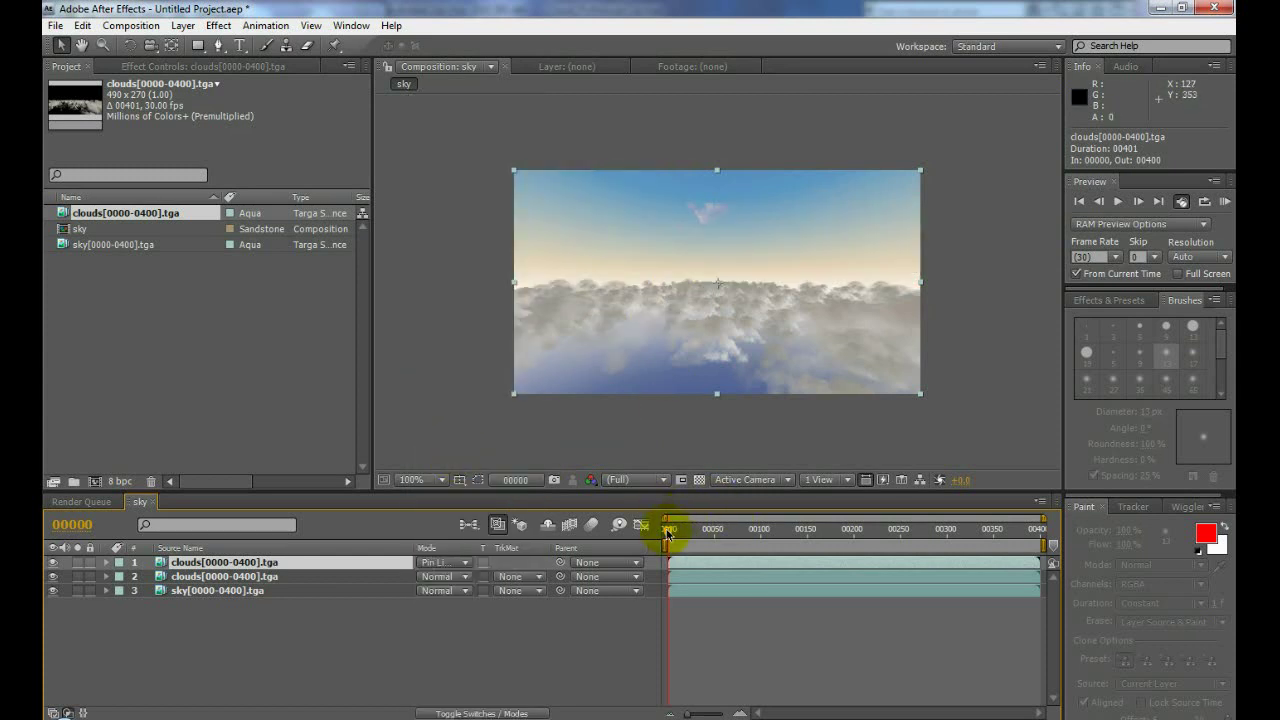
# - Lower layer 1's Opacity to about 55% after previewing a later frame
pyautogui.moveTo(667, 535); pyautogui.dragTo(824, 557)
pyautogui.click(750, 203)
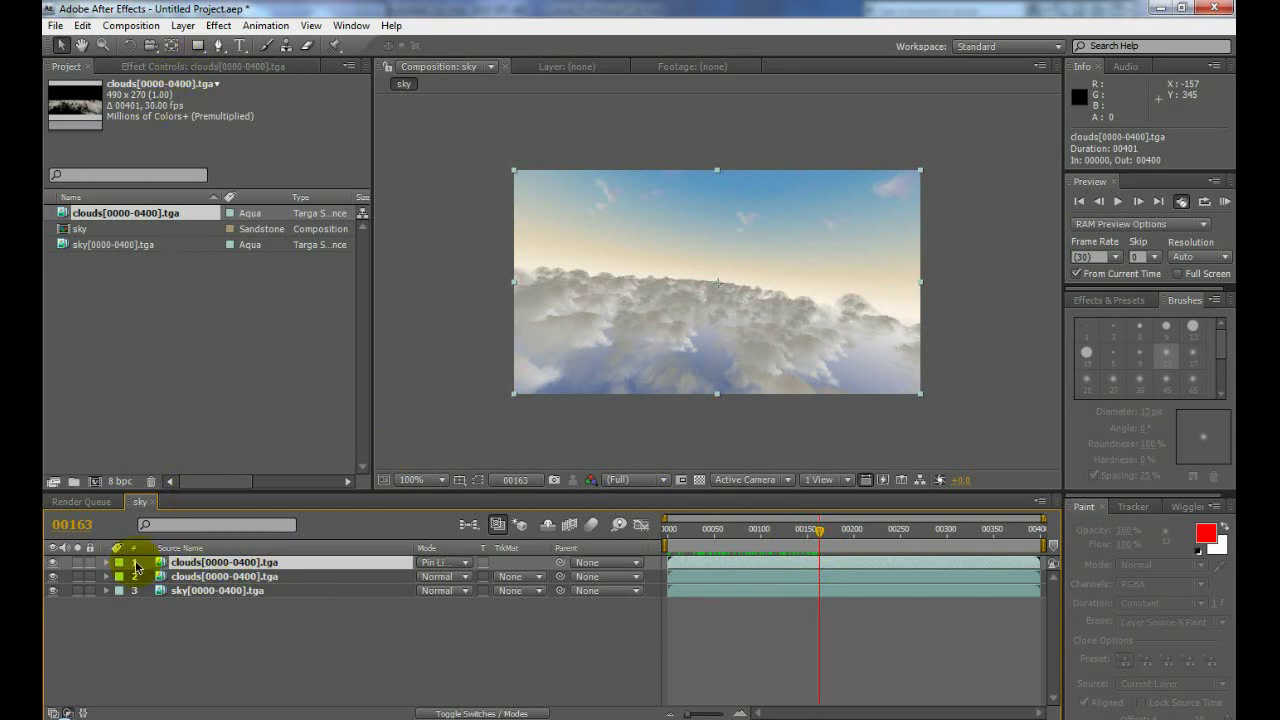
pyautogui.press('t')
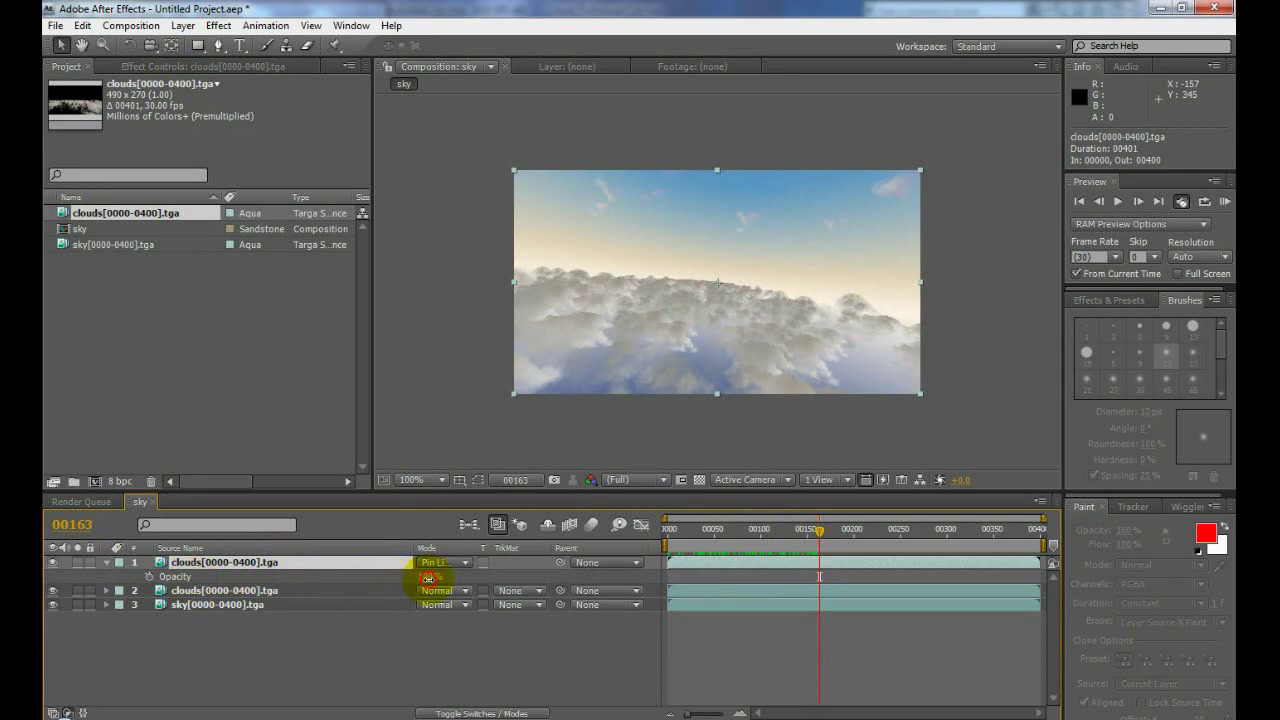
pyautogui.moveTo(428, 578); pyautogui.dragTo(421, 582)
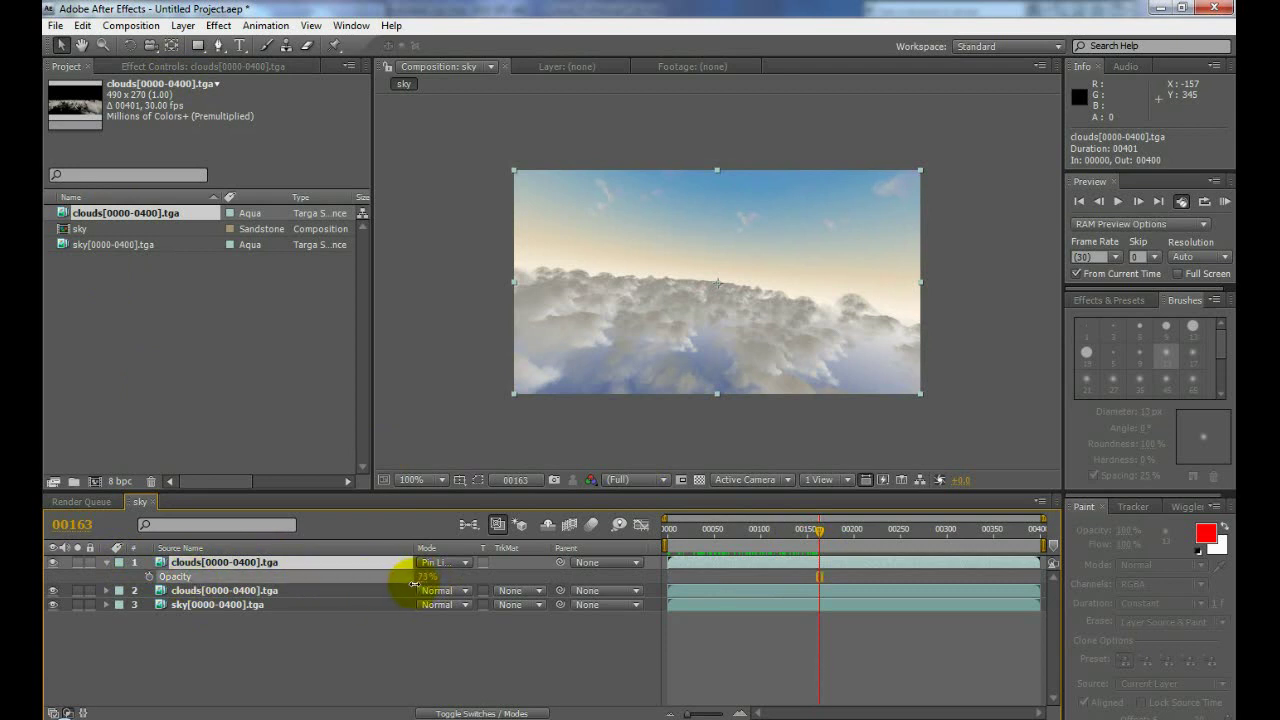
pyautogui.moveTo(413, 585); pyautogui.dragTo(381, 597)
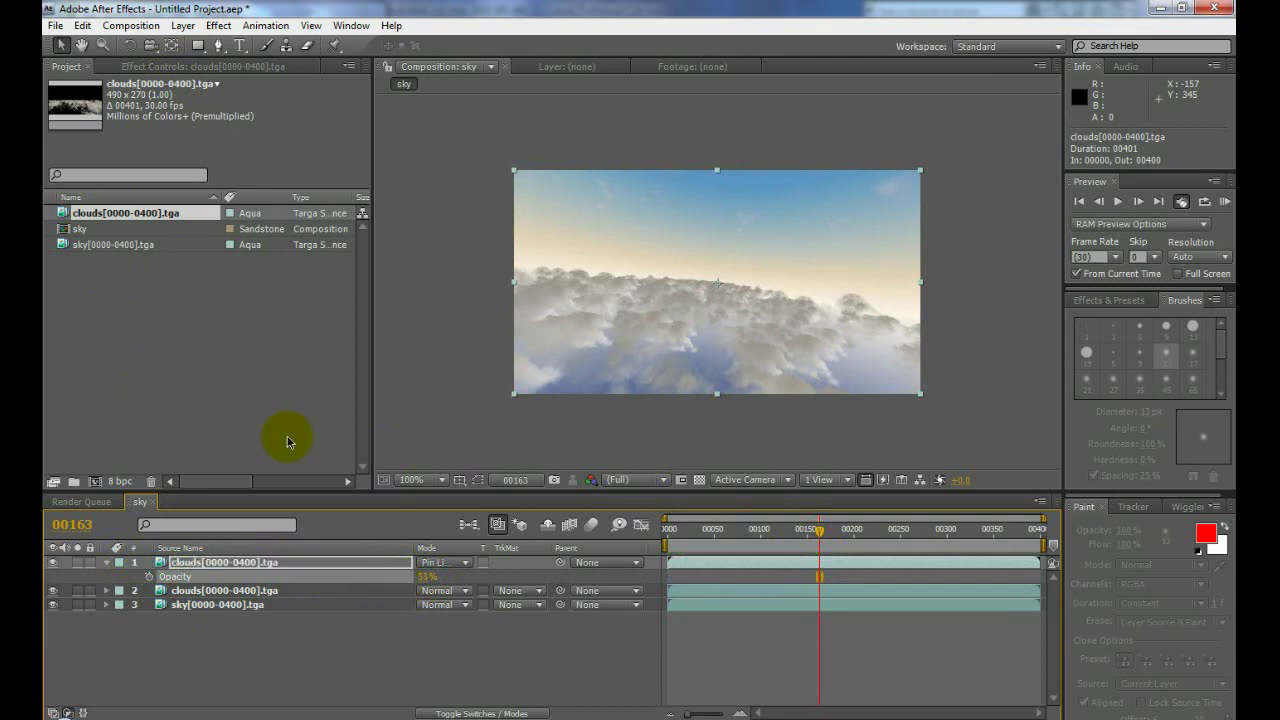
# - Add Color Correction > Levels to the top clouds layer with Effect Controls shown
pyautogui.click(188, 68)
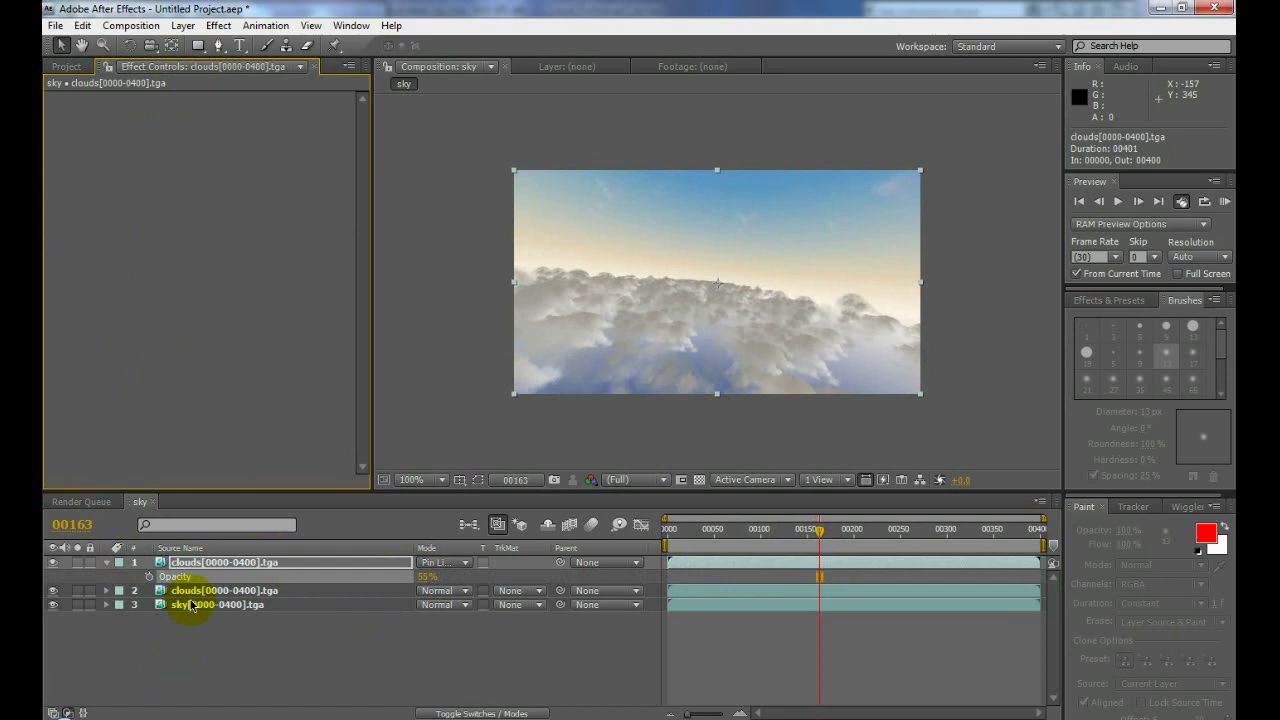
pyautogui.rightClick(190, 563)
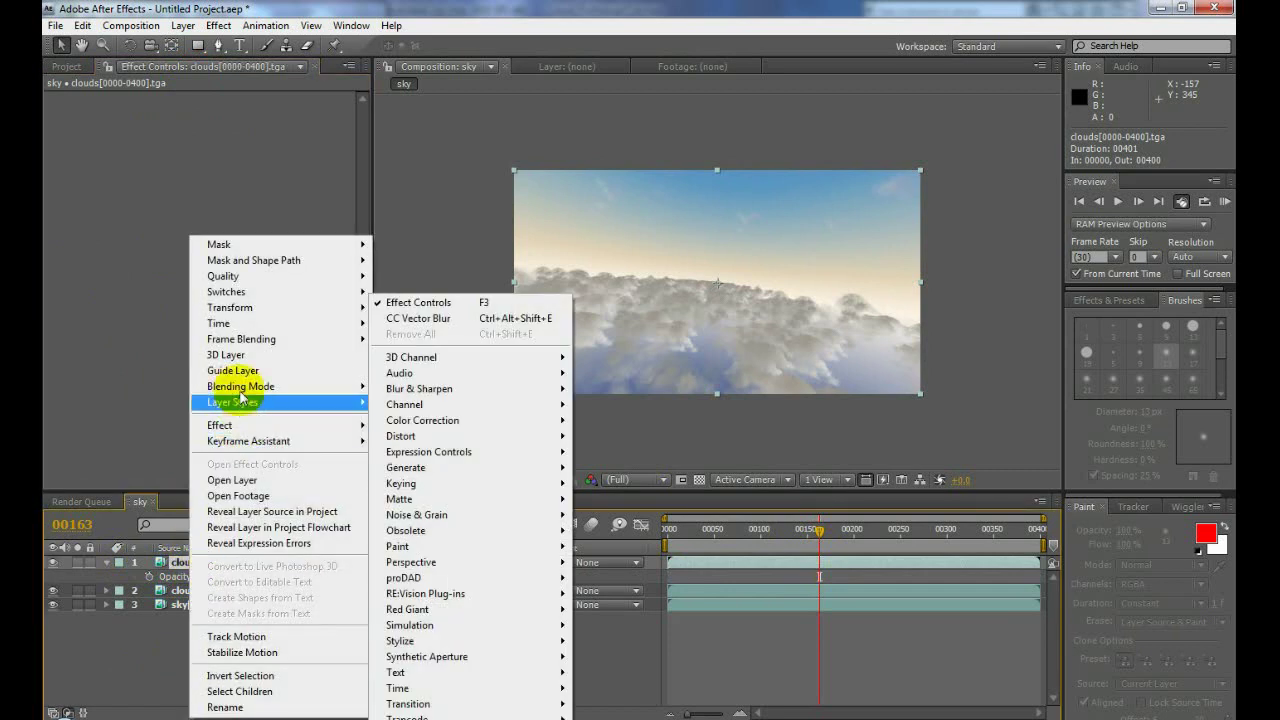
pyautogui.moveTo(255, 426)
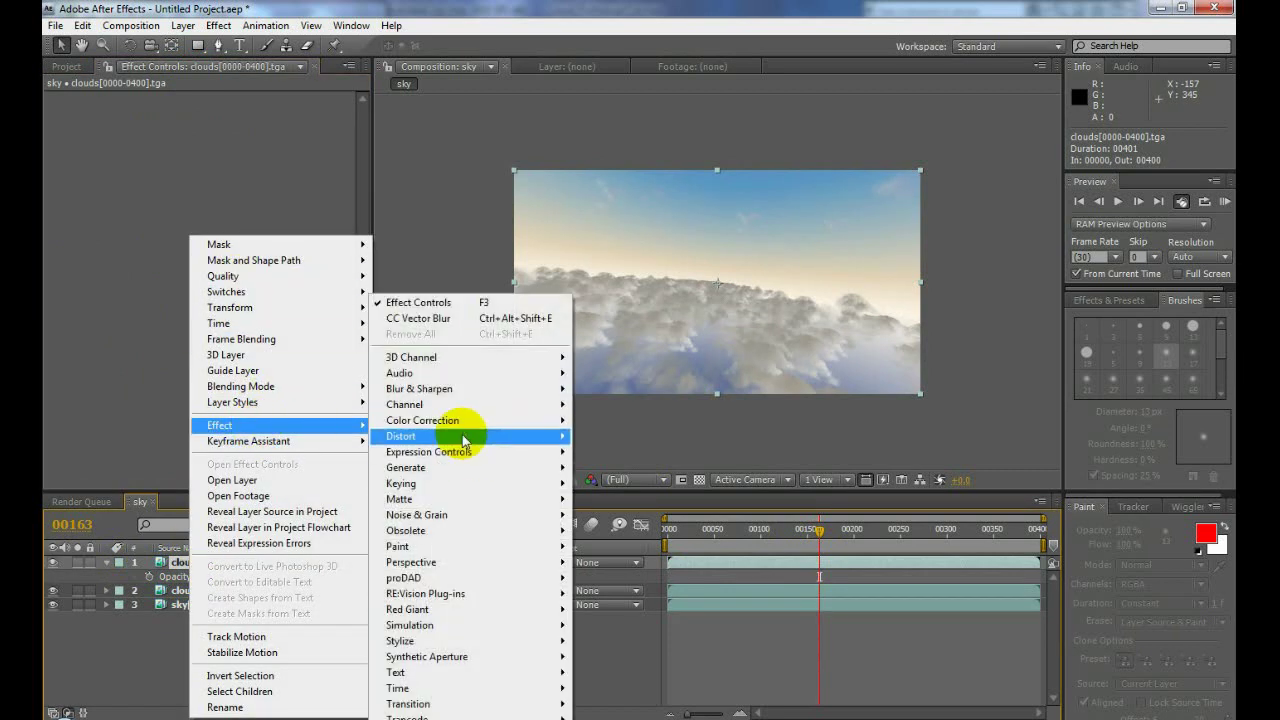
pyautogui.moveTo(457, 420)
pyautogui.click(624, 643)
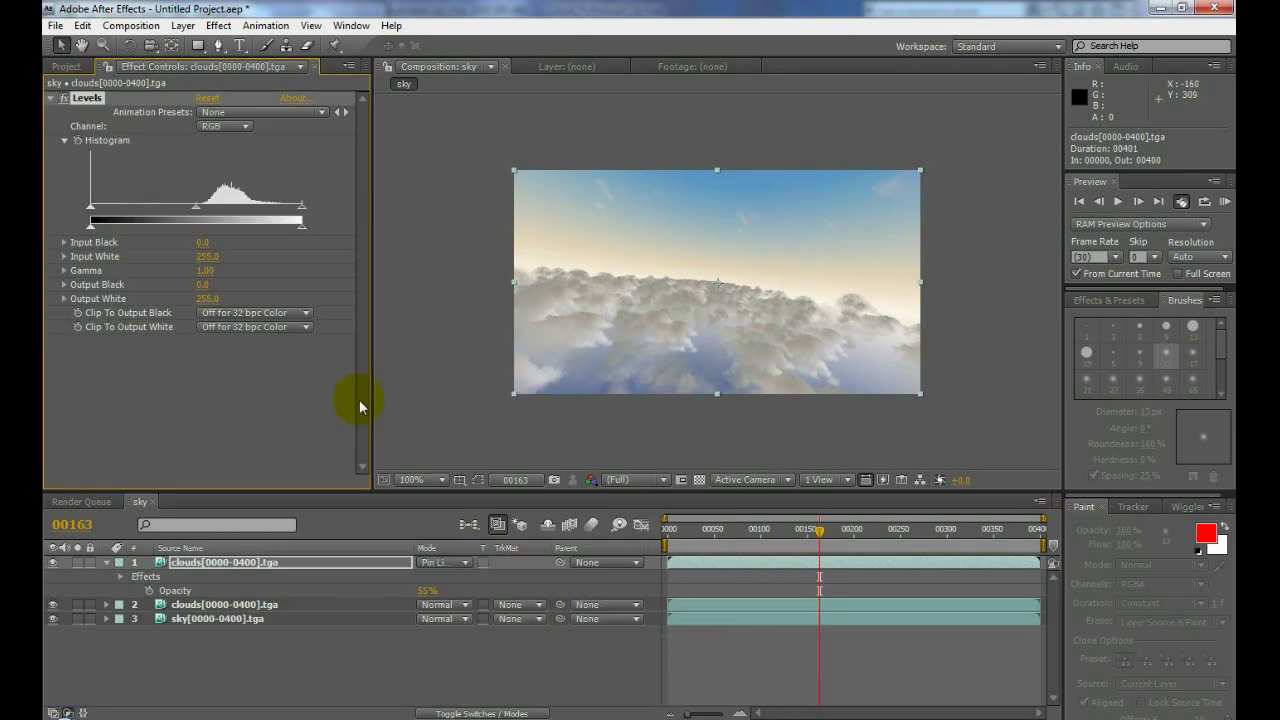